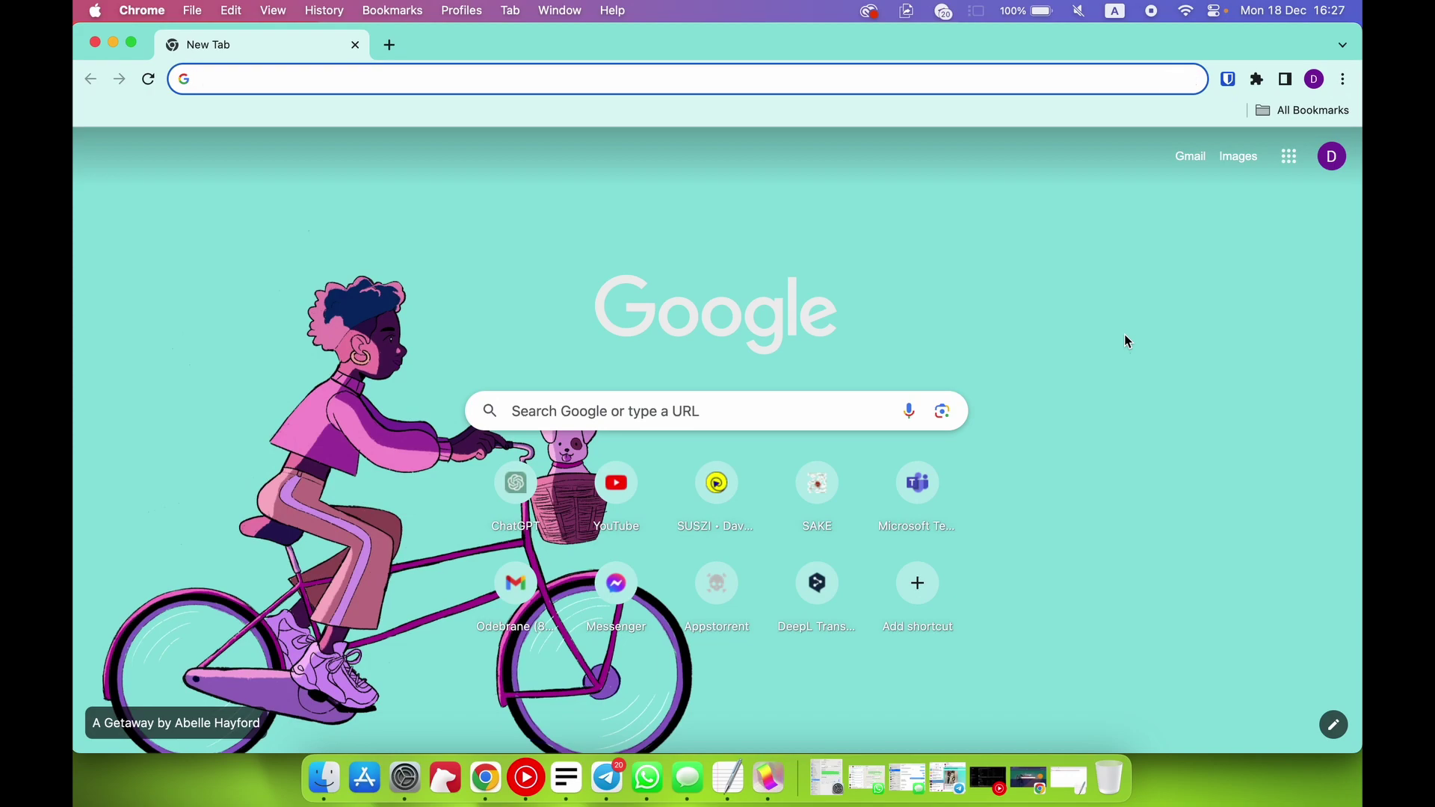
Launch Activity Monitor by searching 'activity' in Spotlight.
{"action": "key", "text": "super+space"}
{"action": "type", "text": "aci"}
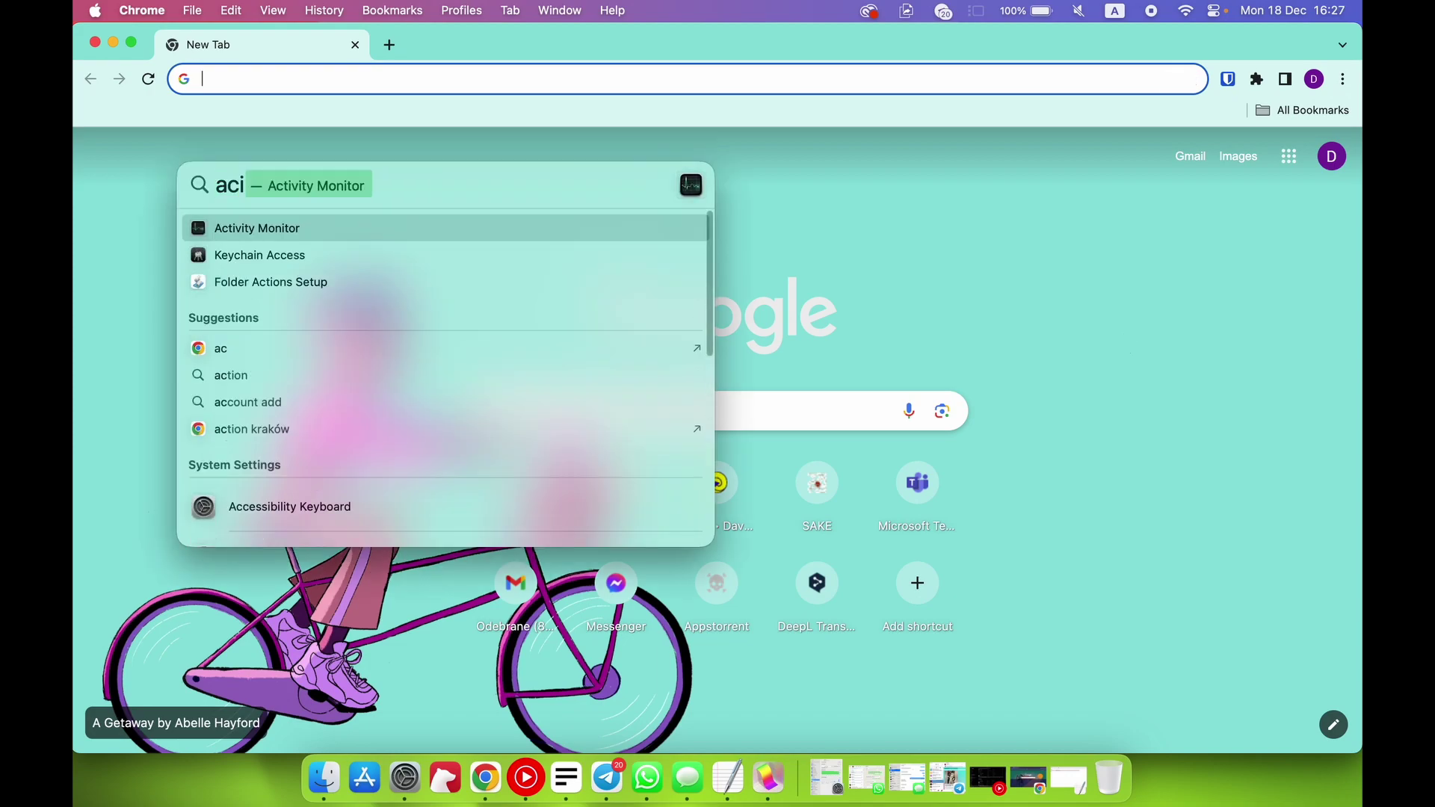
{"action": "key", "text": "BackSpace"}
{"action": "type", "text": "t"}
{"action": "key", "text": "Return"}
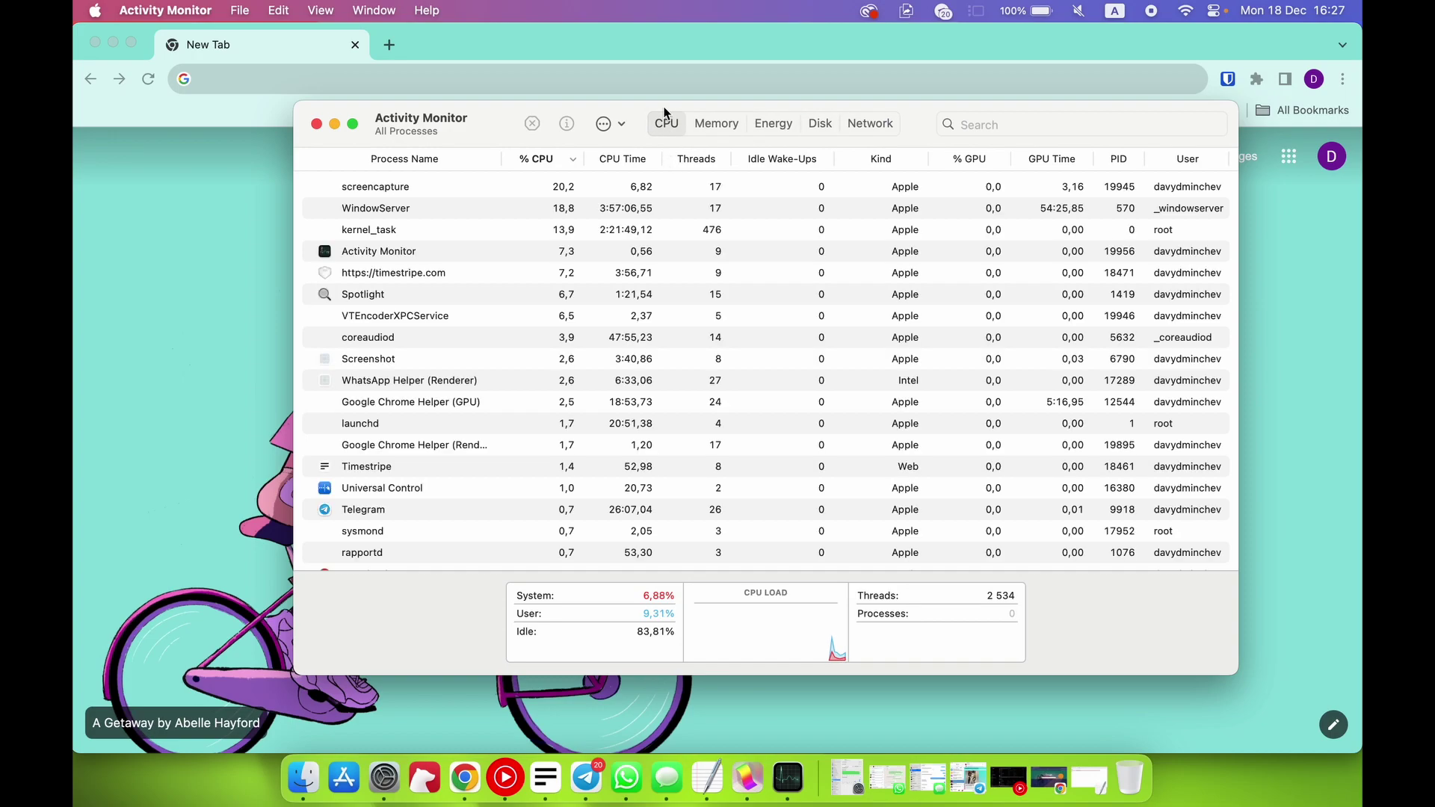
Cycle twice through the Memory, Energy, Disk and Network views, returning to CPU, and glance at the diagnostics menu.
{"action": "left_click", "coordinate": [710, 124]}
{"action": "left_click", "coordinate": [770, 124]}
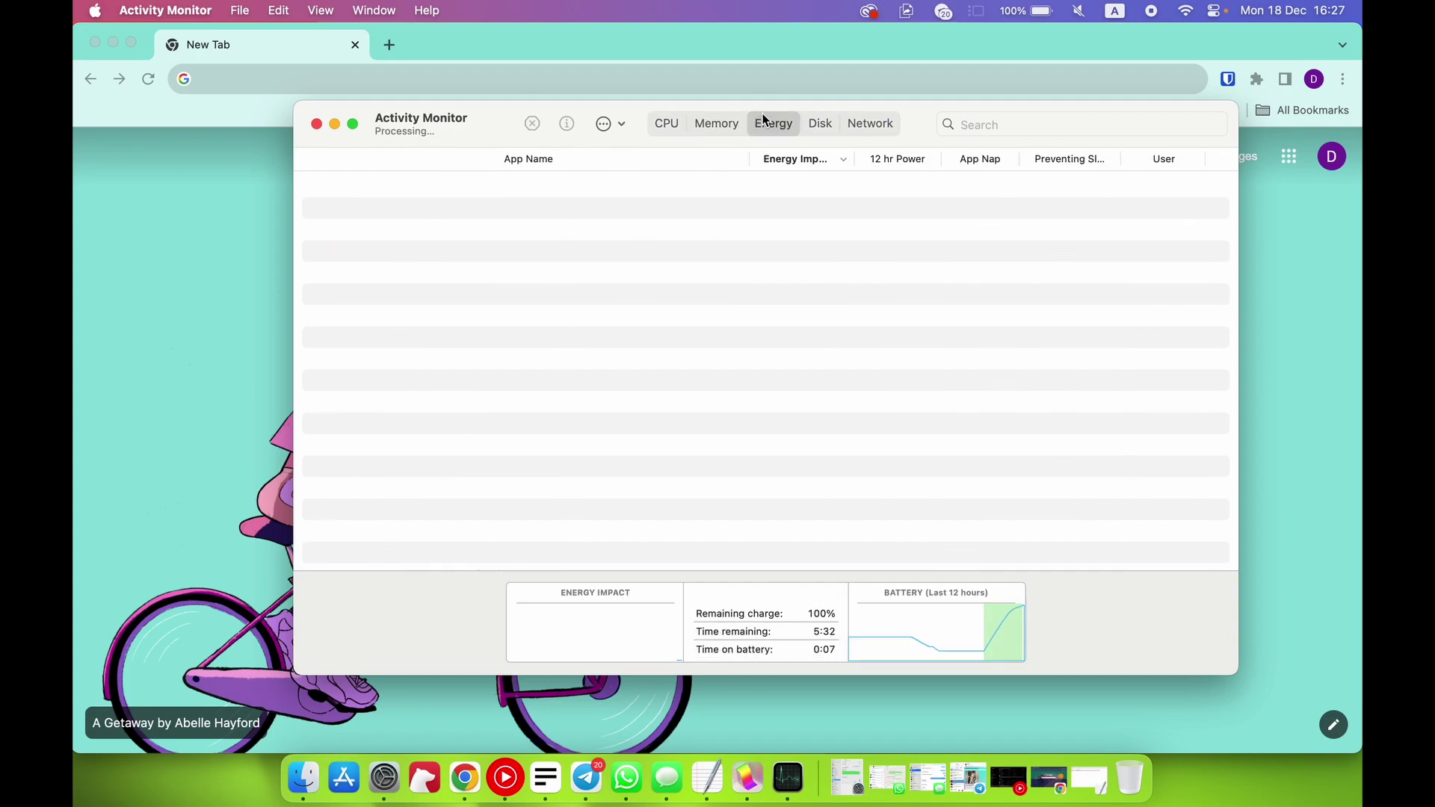
{"action": "left_click", "coordinate": [826, 123]}
{"action": "left_click", "coordinate": [869, 123]}
{"action": "left_click", "coordinate": [684, 122]}
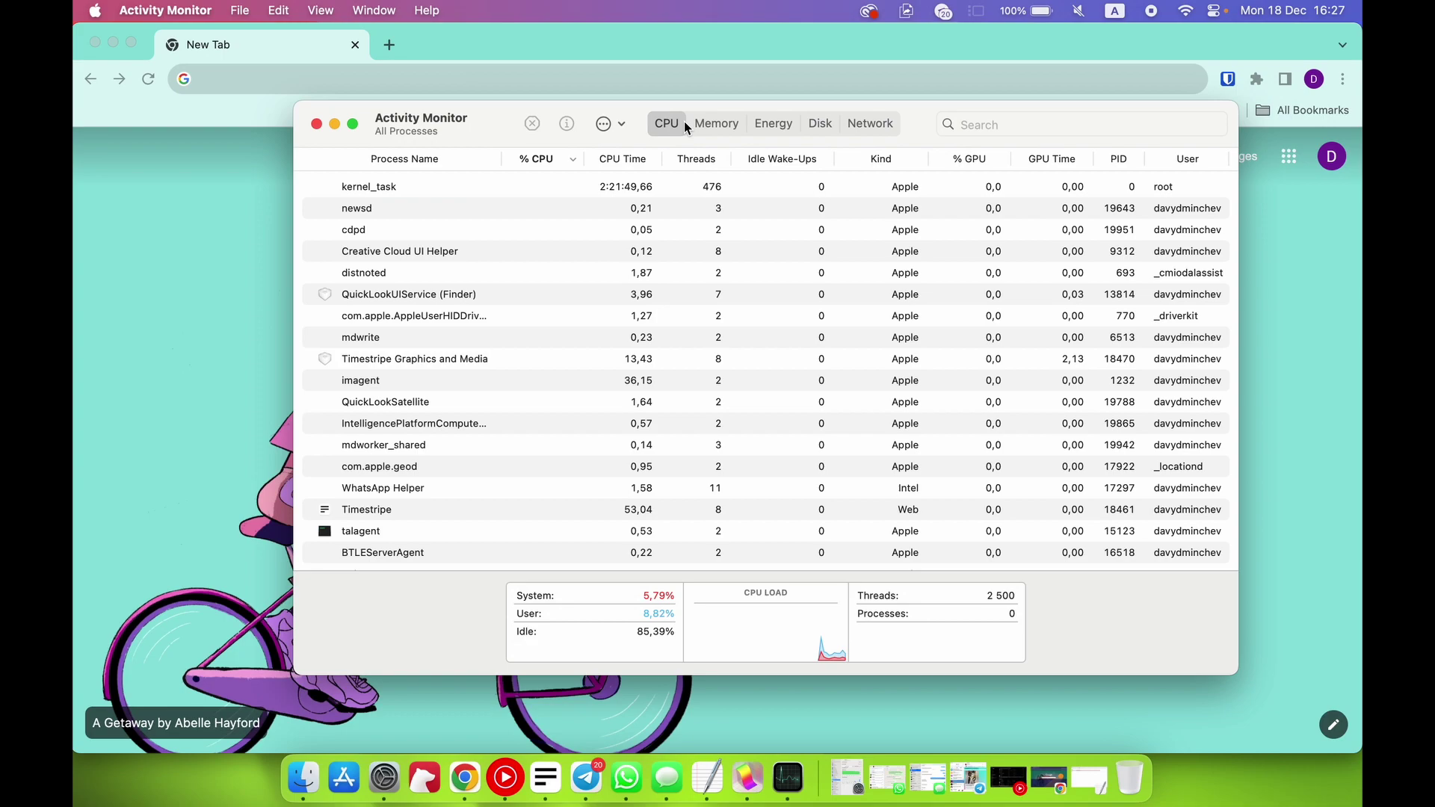
{"action": "left_click", "coordinate": [711, 127]}
{"action": "left_click", "coordinate": [774, 124]}
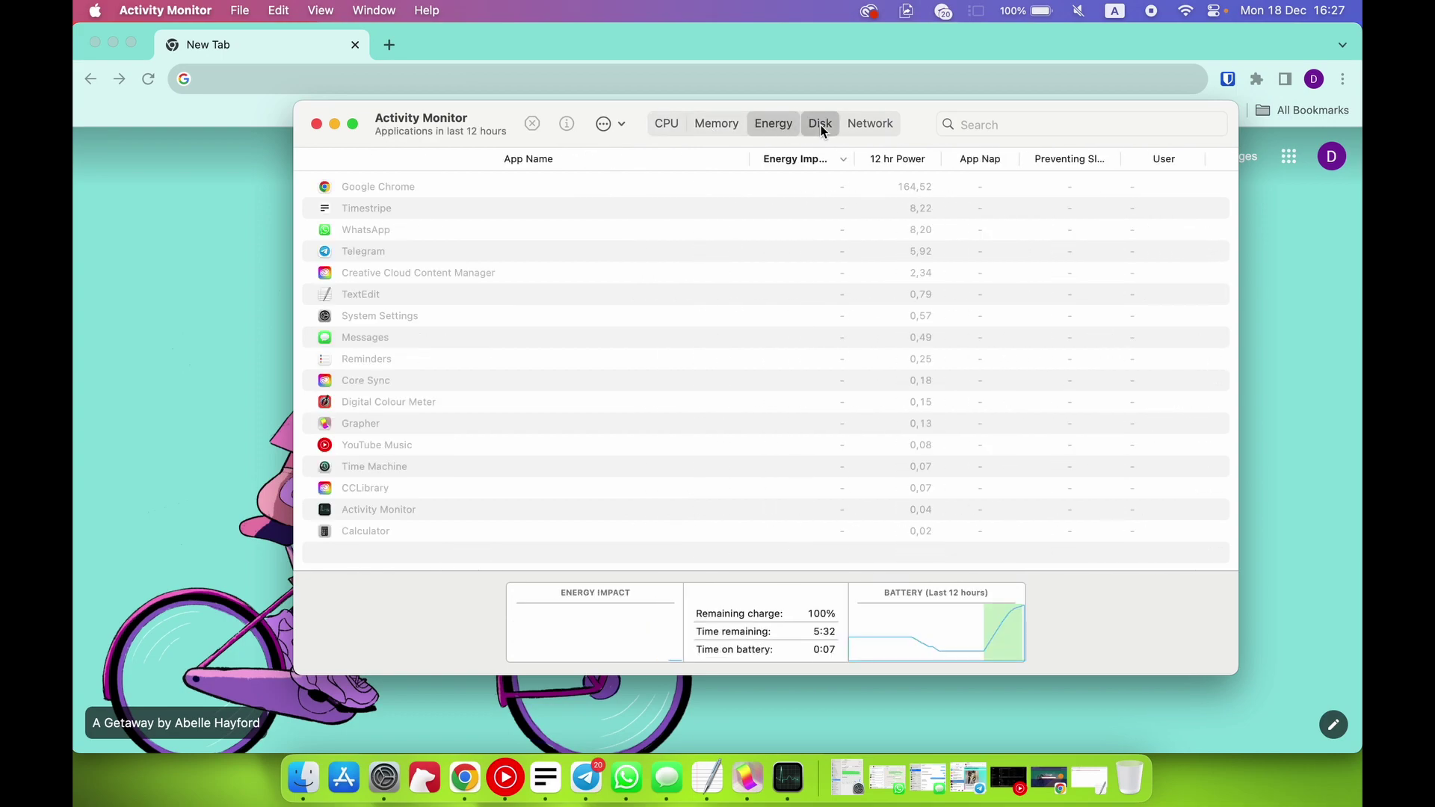
{"action": "left_click", "coordinate": [821, 124]}
{"action": "left_click", "coordinate": [872, 123]}
{"action": "left_click", "coordinate": [666, 123]}
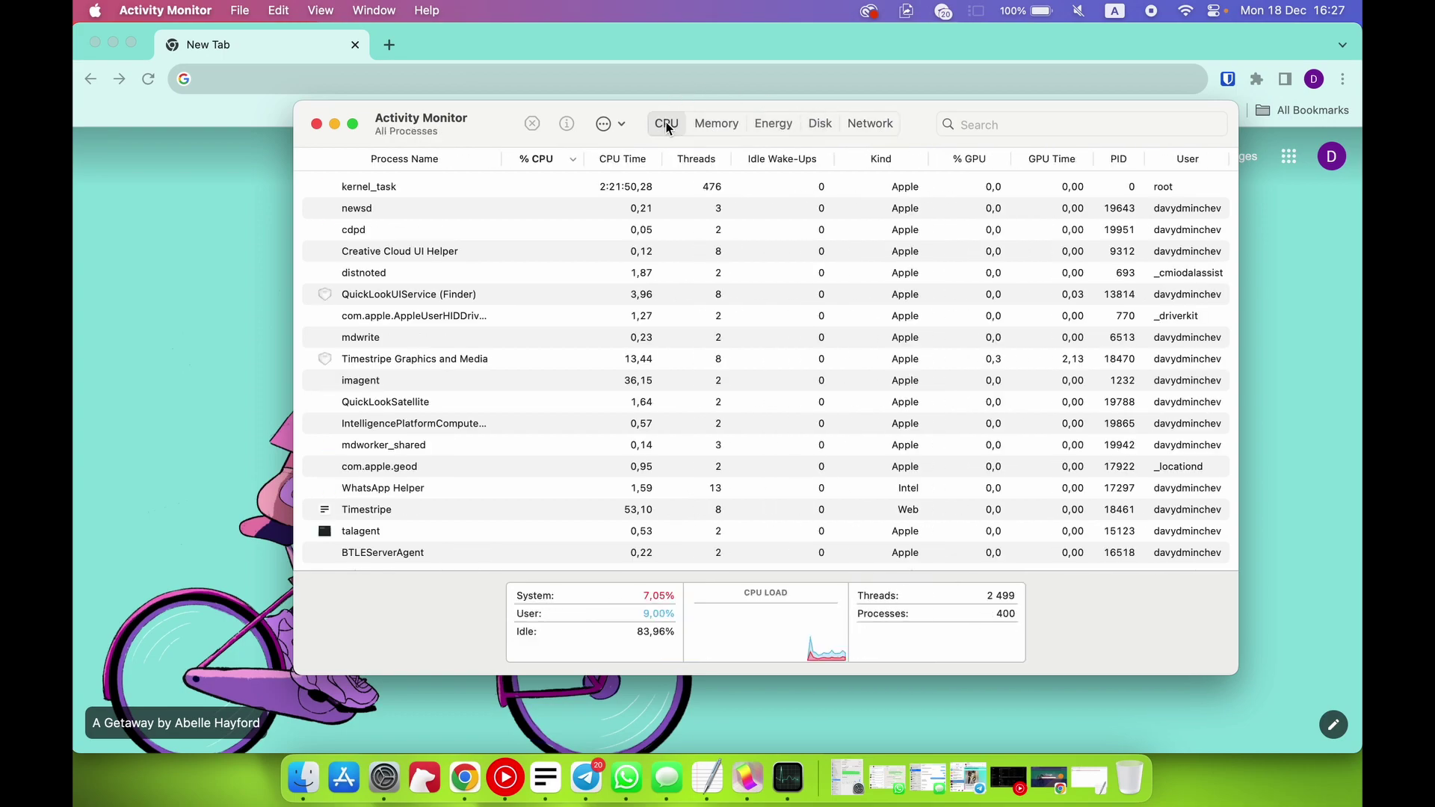
{"action": "left_click", "coordinate": [628, 122]}
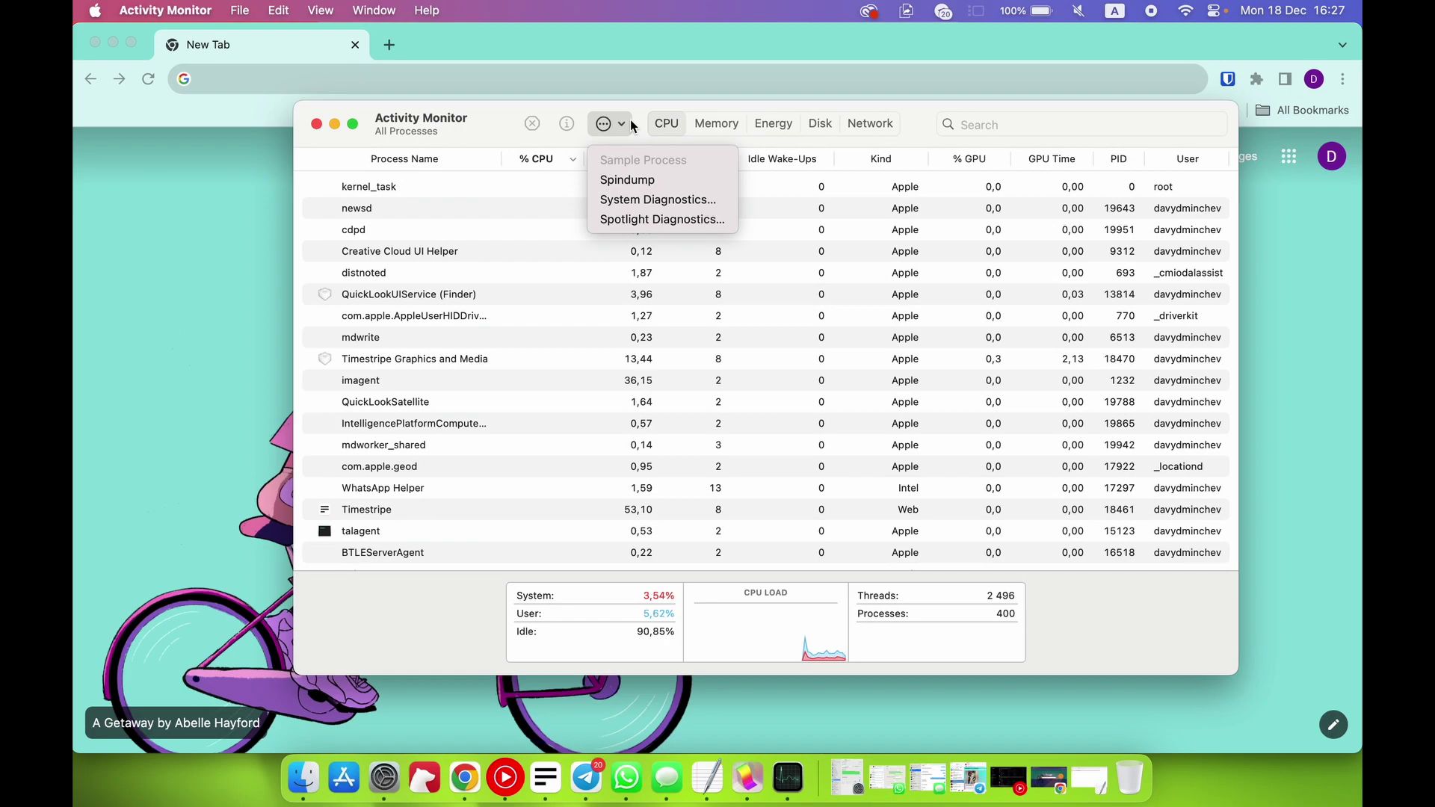
{"action": "left_click", "coordinate": [630, 121]}
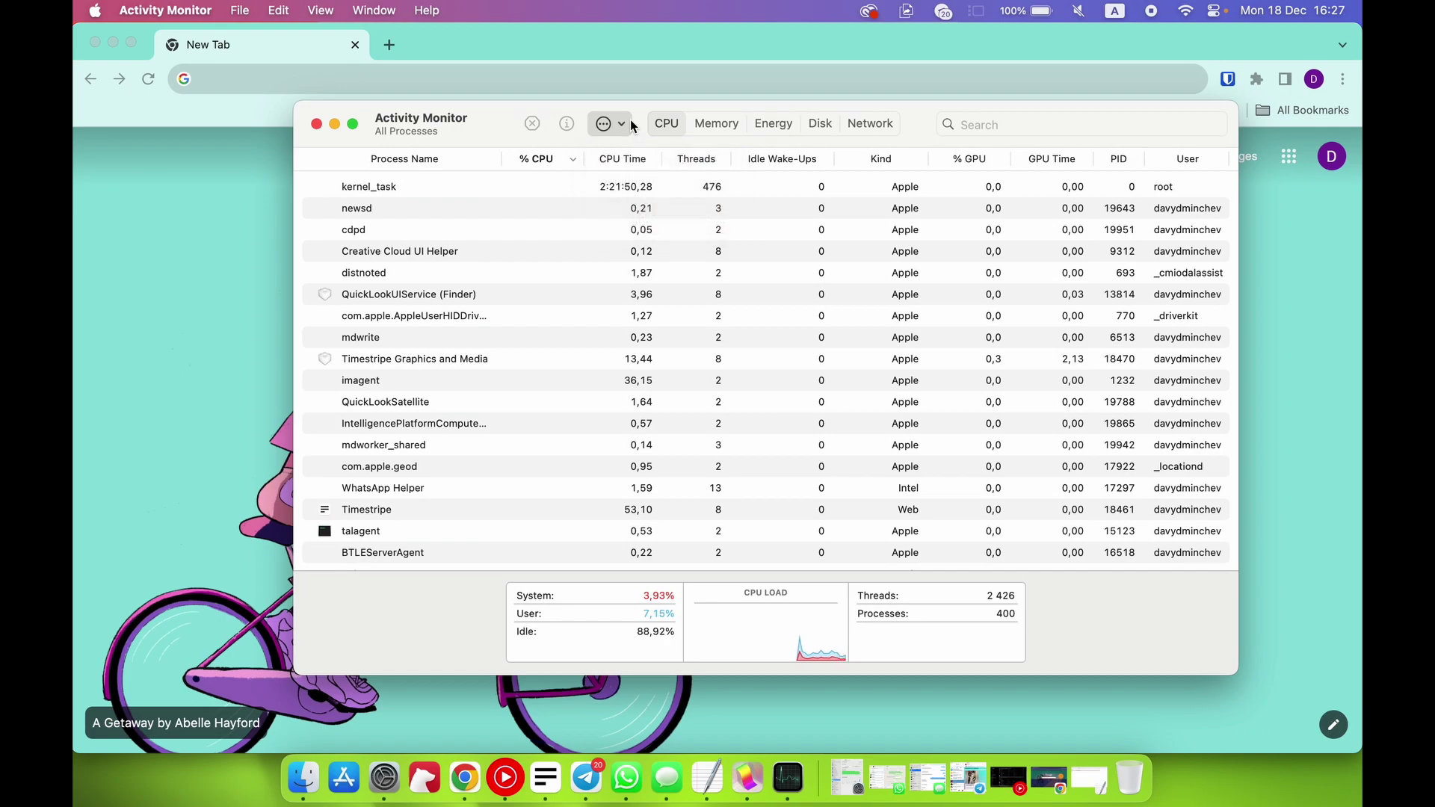
Start a system Spindump from the … menu, authorising it with the administrator password.
{"action": "left_click", "coordinate": [626, 121]}
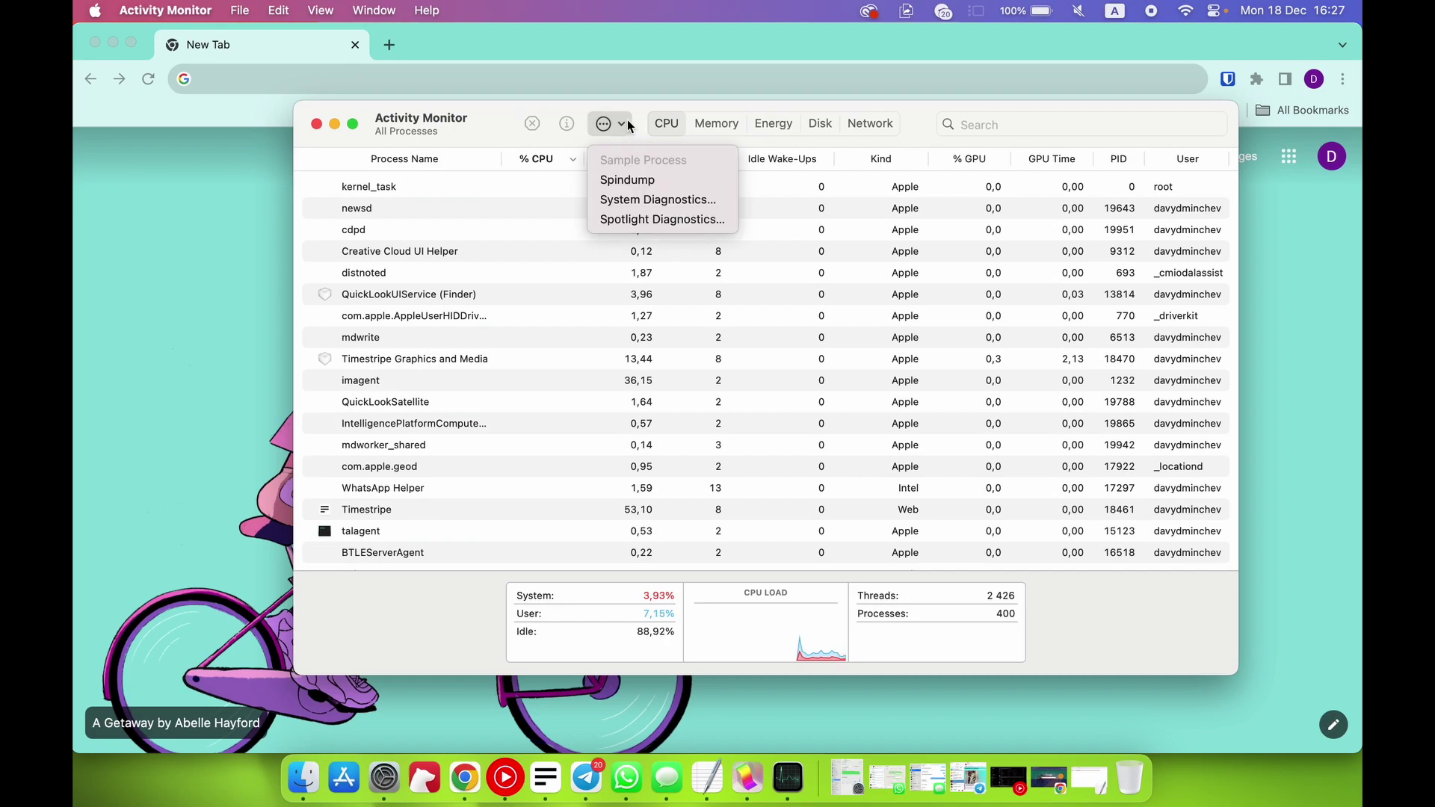
{"action": "left_click", "coordinate": [687, 187]}
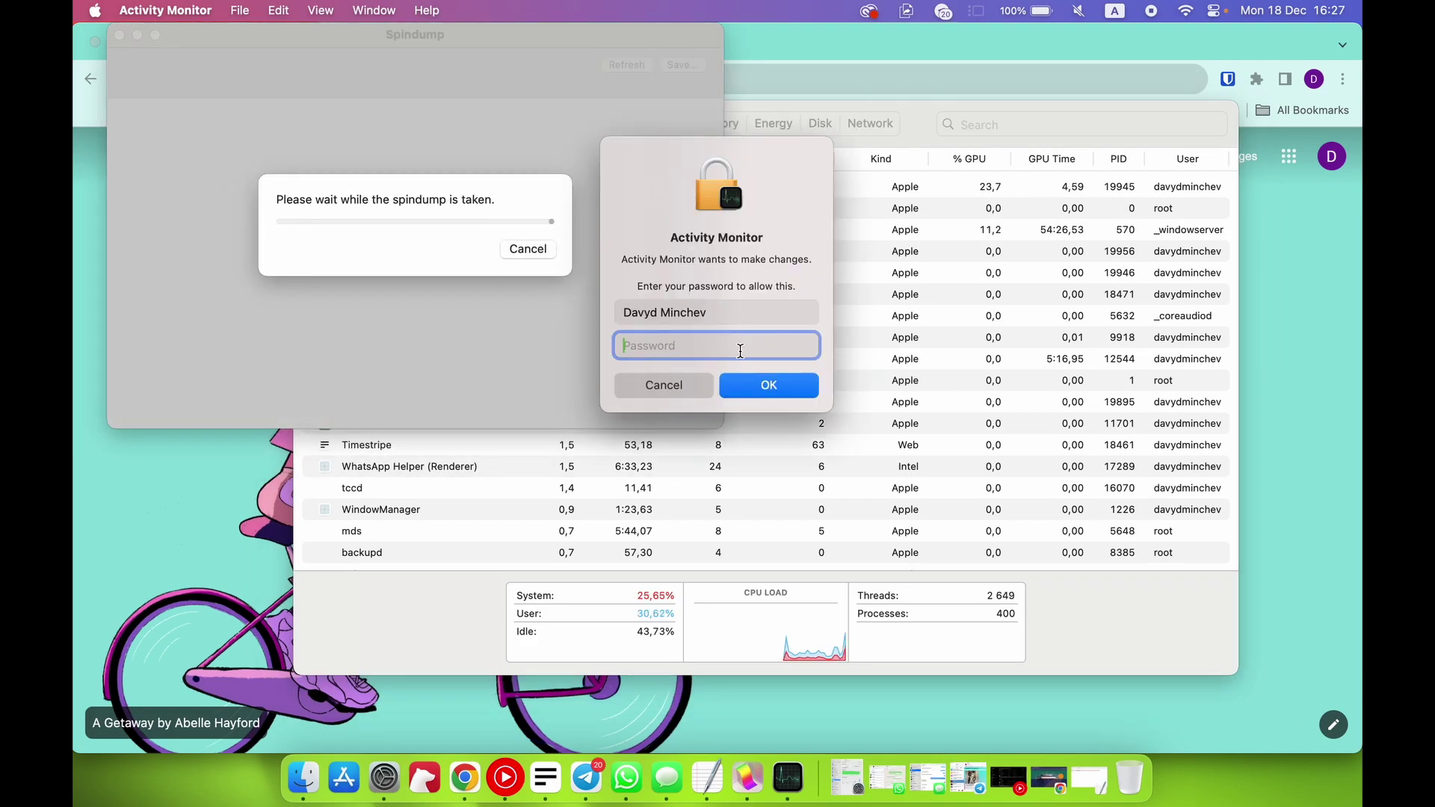
{"action": "type", "text": "••••••••"}
{"action": "key", "text": "Return"}
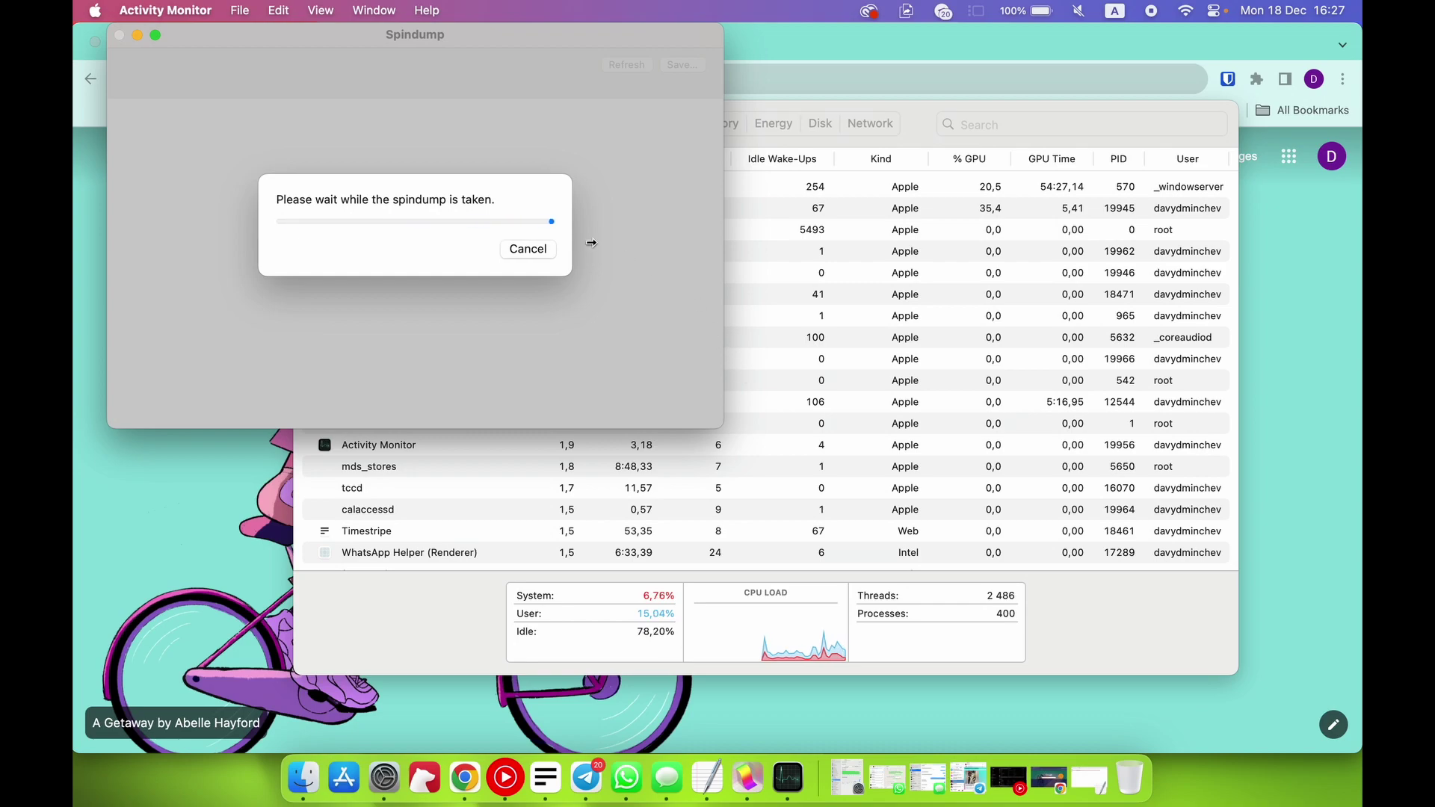
Move the Spindump window lower and reopen the diagnostics menu over the process list.
{"action": "left_click_drag", "start_coordinate": [545, 32], "coordinate": [666, 185]}
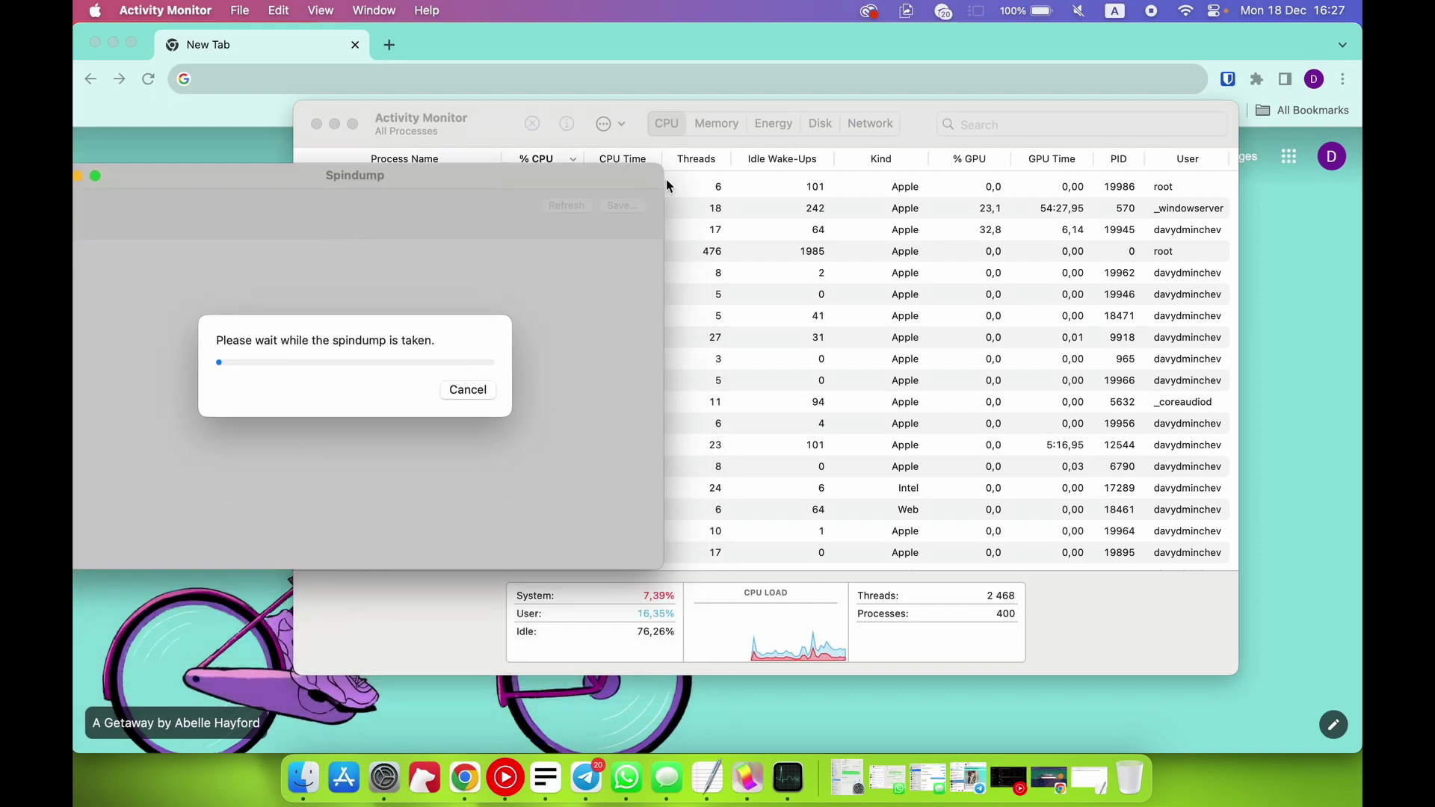
{"action": "left_click", "coordinate": [769, 139]}
{"action": "left_click", "coordinate": [610, 124]}
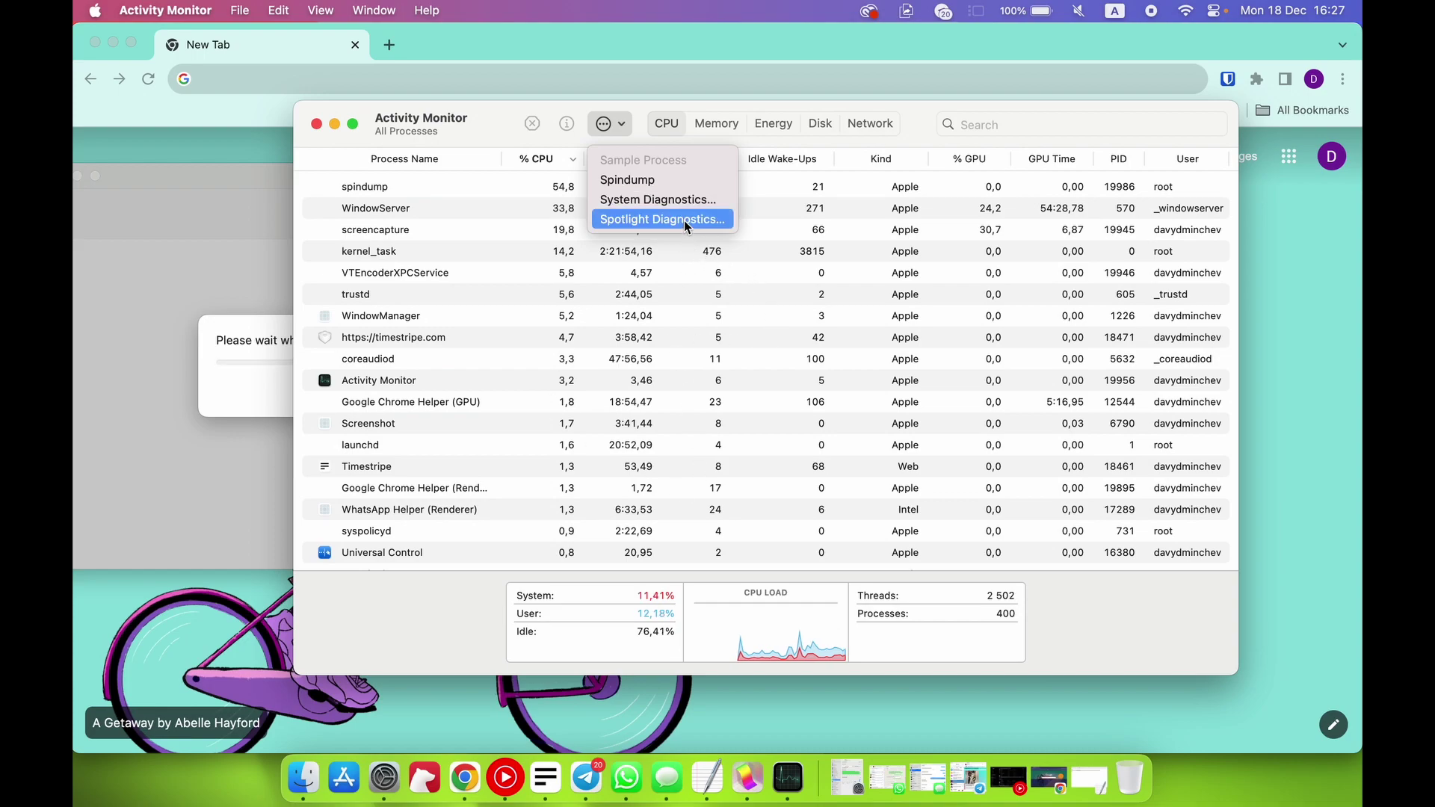
Run Spotlight Diagnostics after accepting its privacy agreement, then bring the spindump report forward.
{"action": "left_click", "coordinate": [684, 220]}
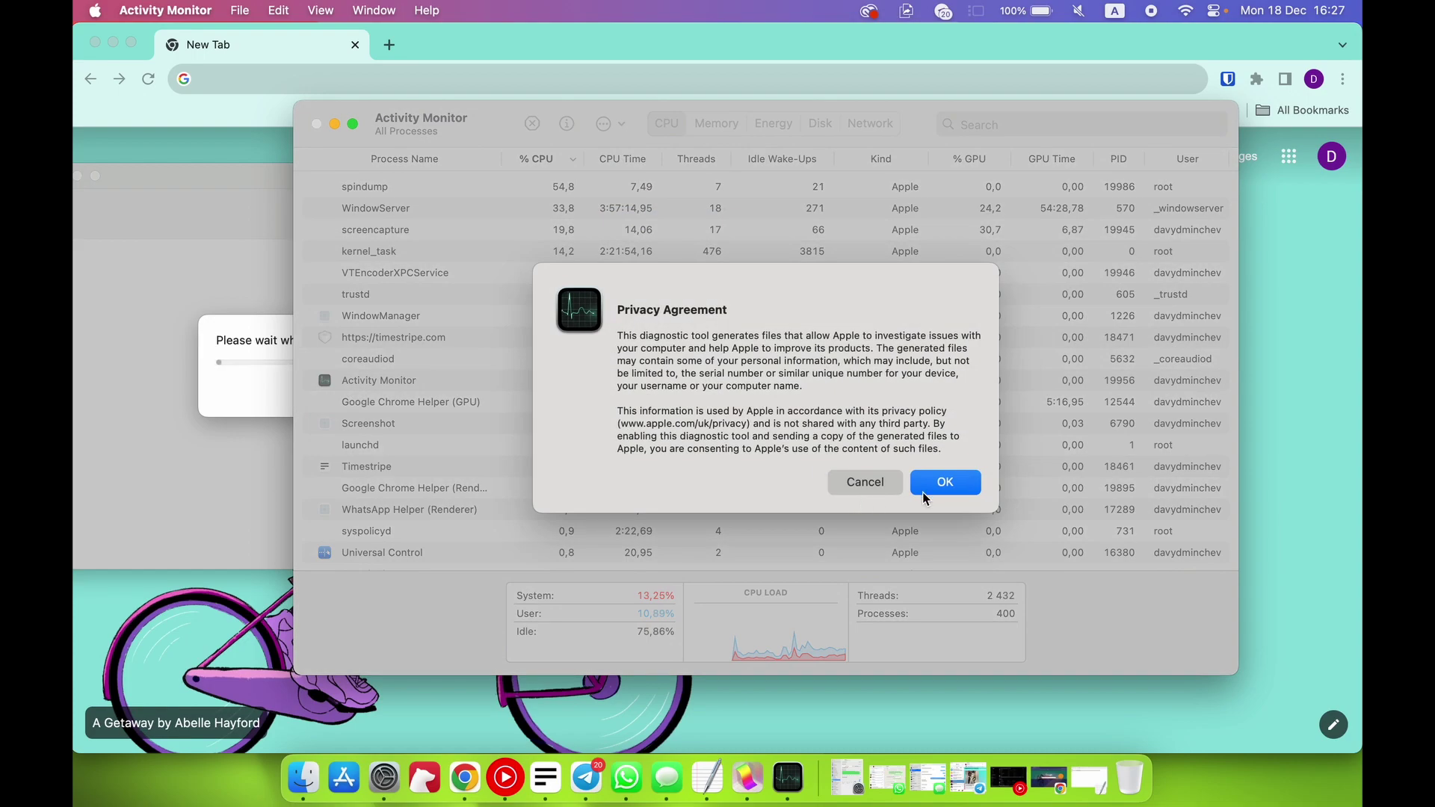
{"action": "left_click", "coordinate": [948, 486]}
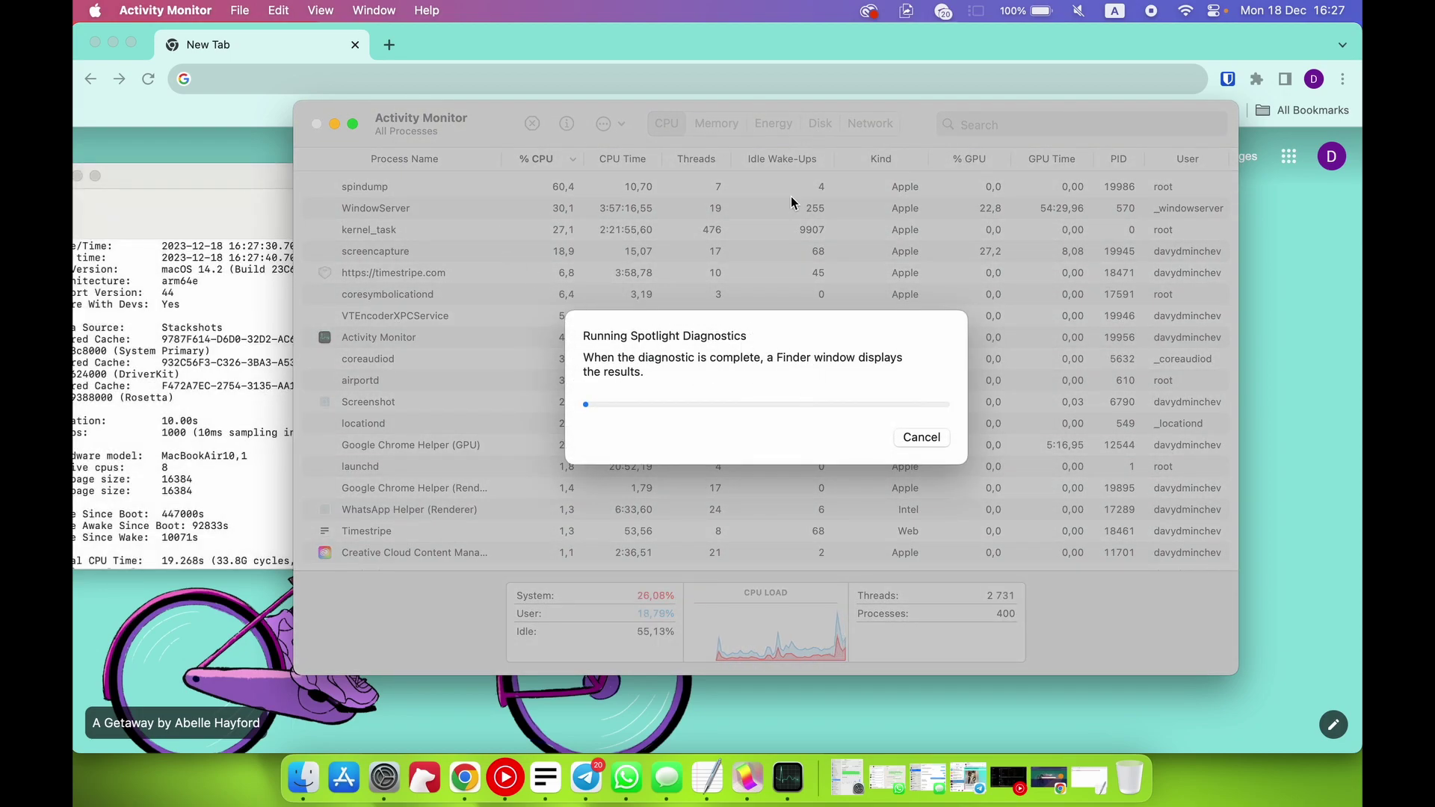
{"action": "left_click", "coordinate": [173, 302]}
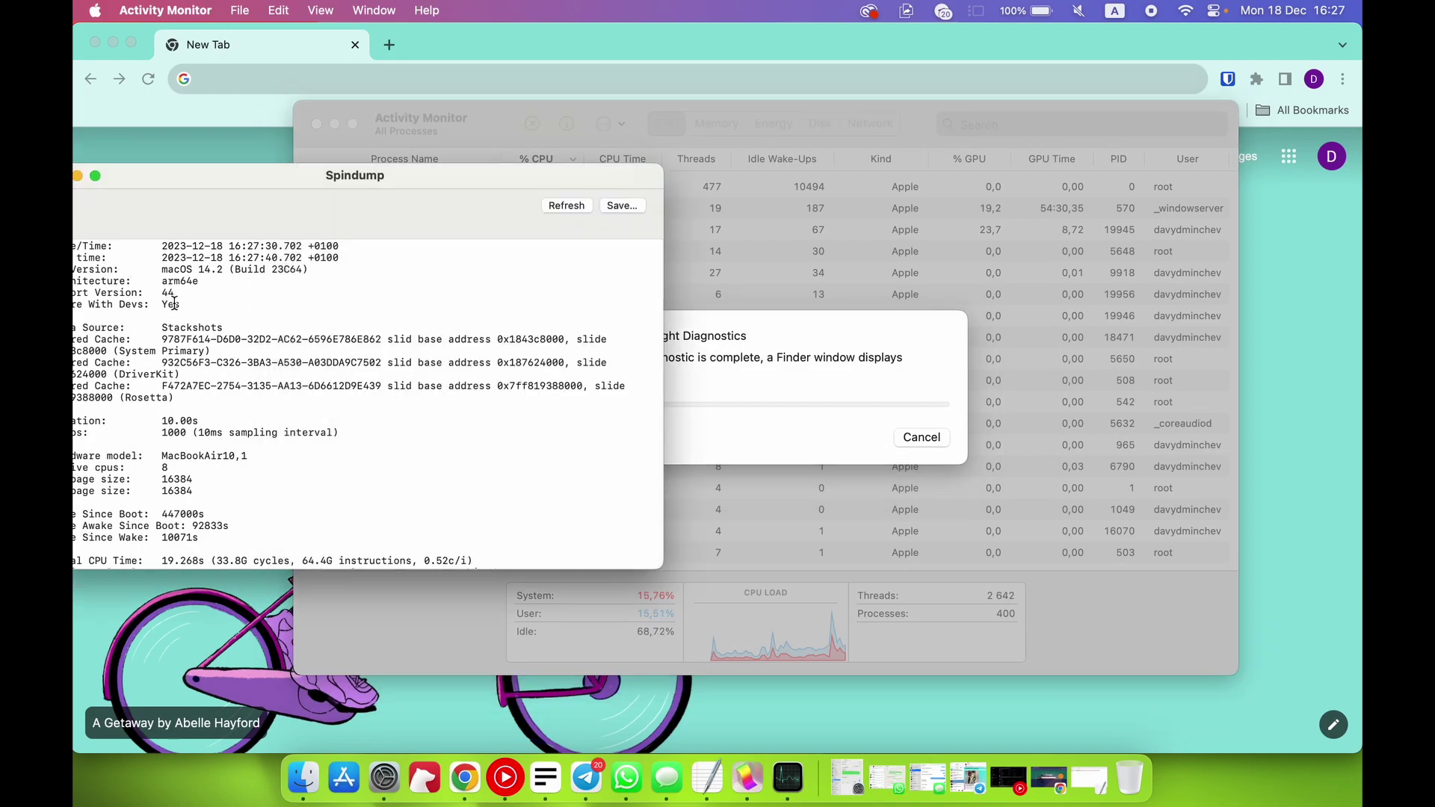
{"action": "key", "text": "super+space"}
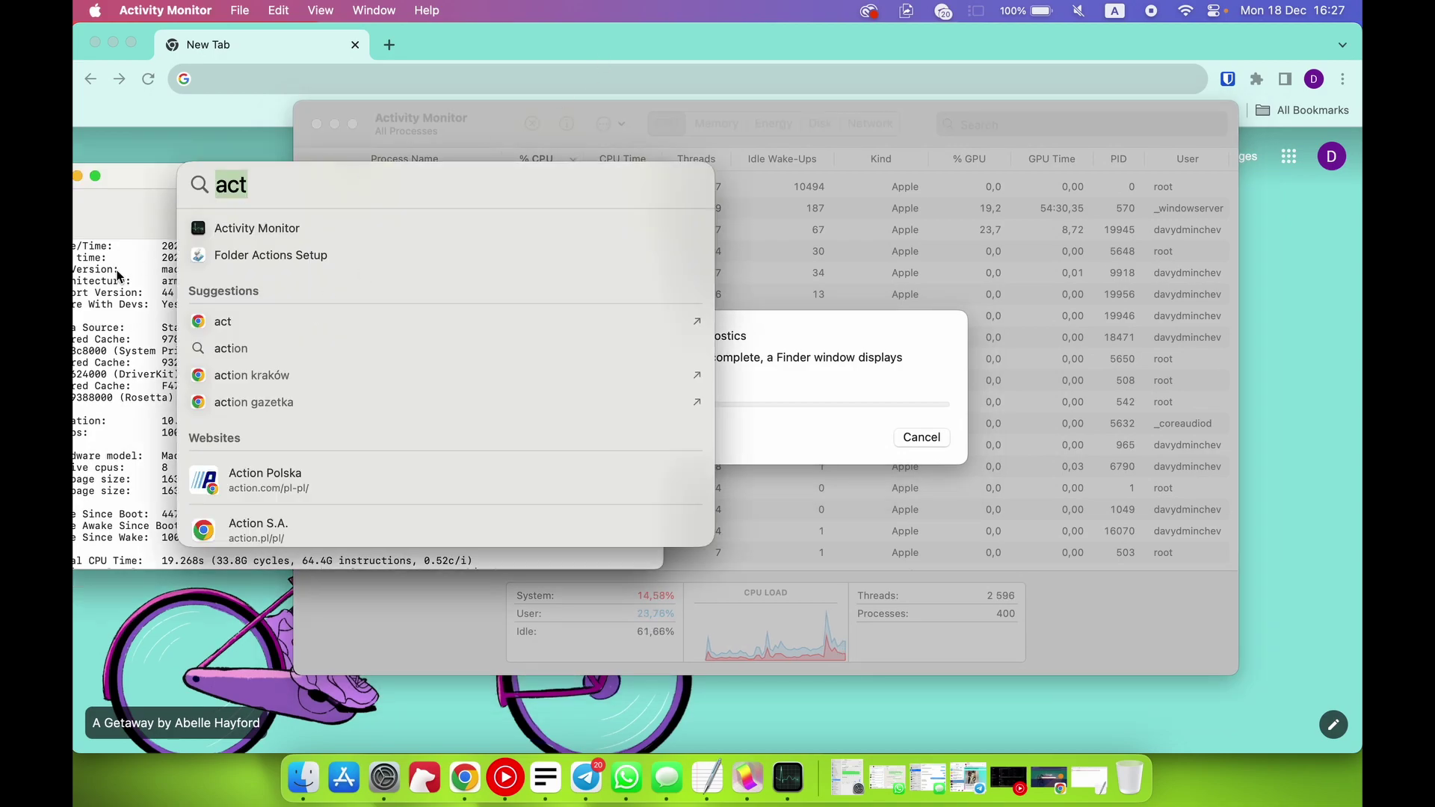
{"action": "key", "text": "Escape"}
Shift the spindump report right and scroll down through its system details and stack traces.
{"action": "left_click_drag", "start_coordinate": [190, 176], "coordinate": [343, 176]}
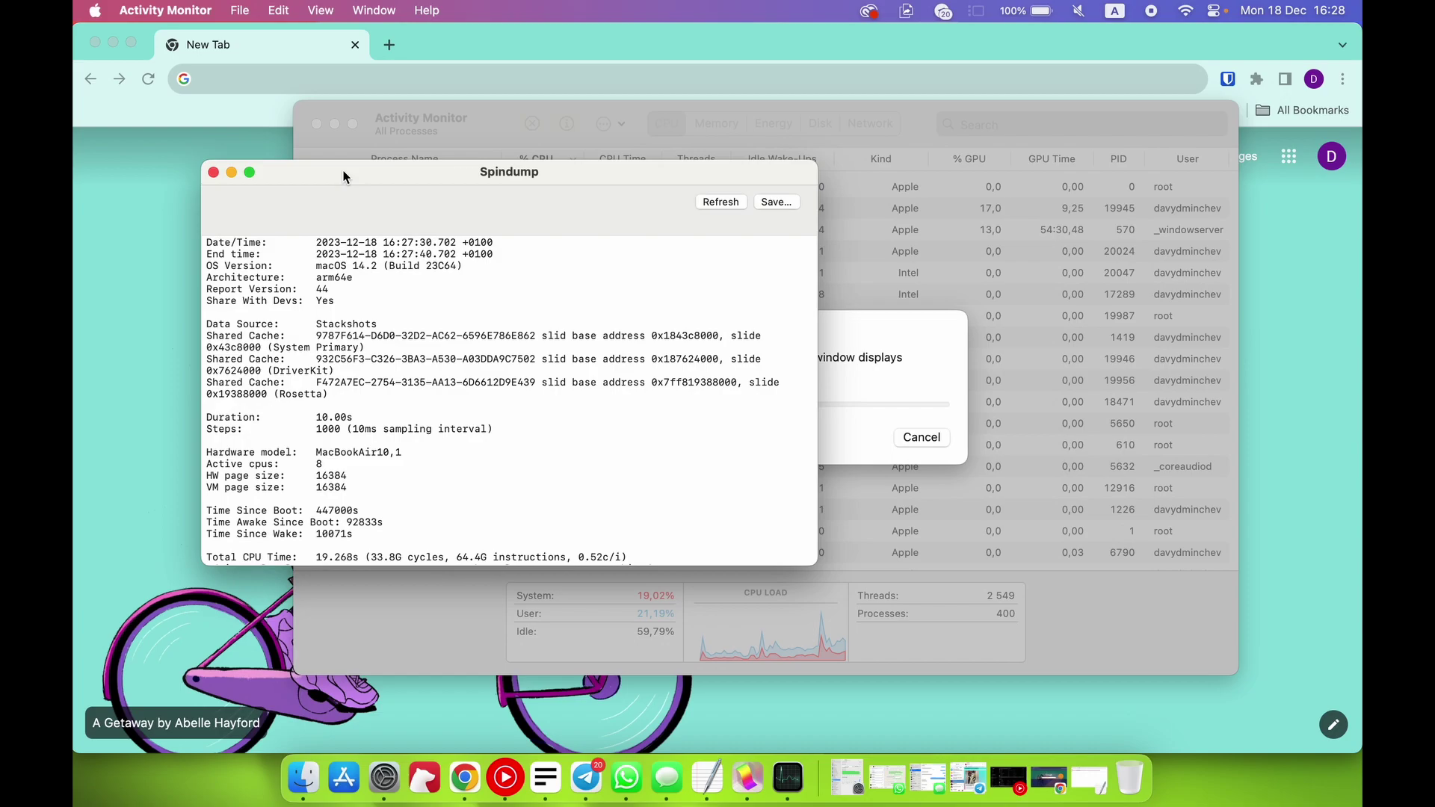
{"action": "scroll", "coordinate": [422, 404], "scroll_direction": "down", "scroll_amount": 15}
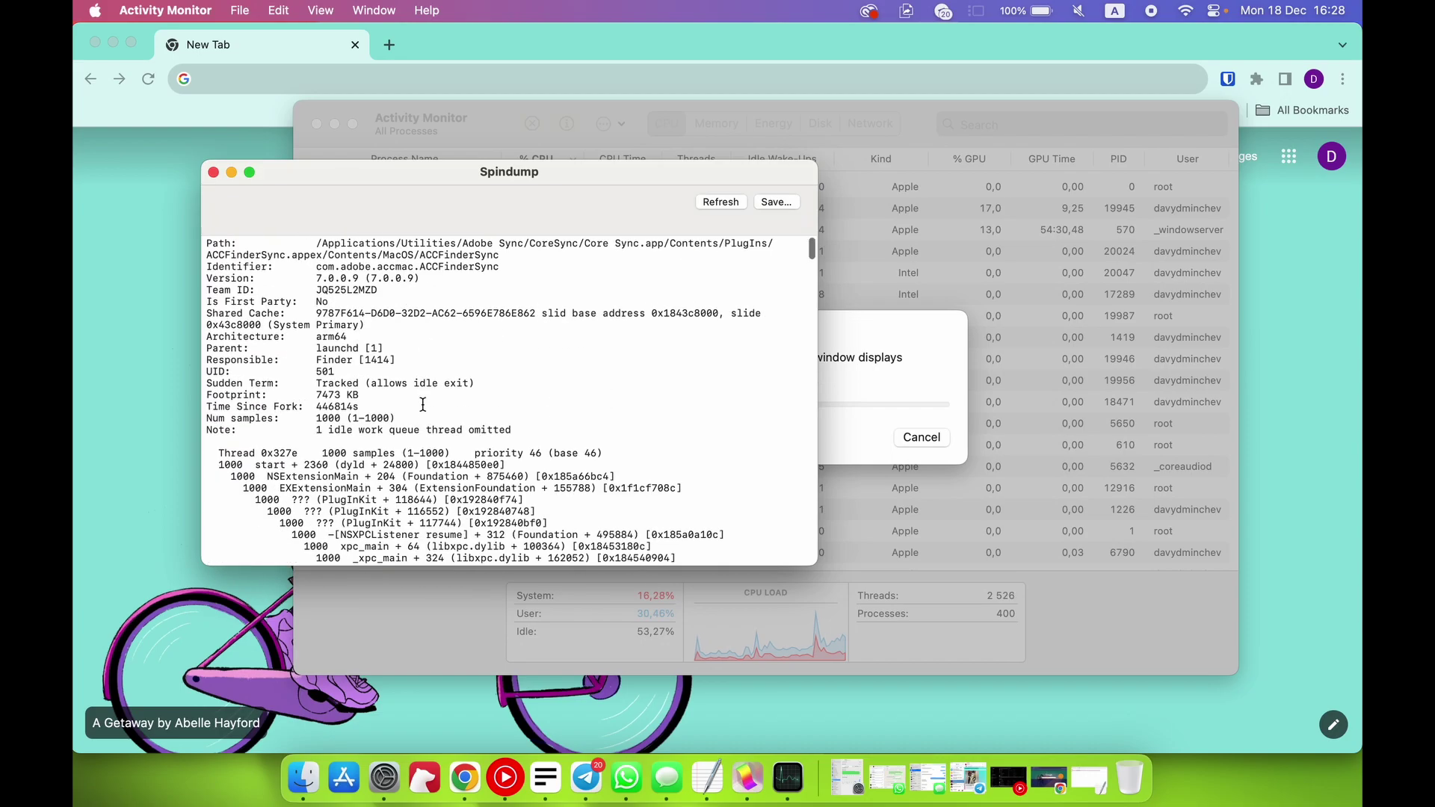
{"action": "scroll", "coordinate": [422, 404], "scroll_direction": "down", "scroll_amount": 20}
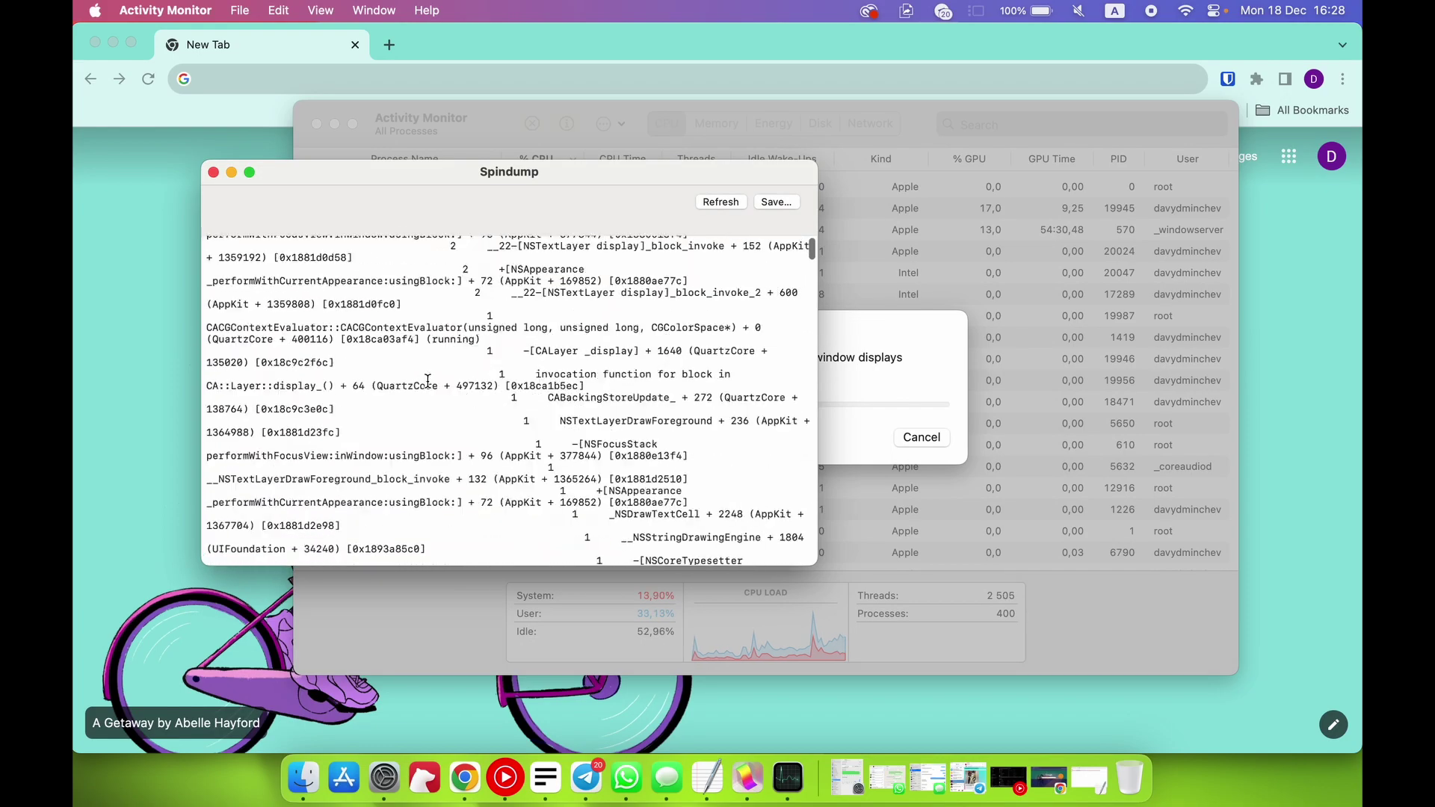
{"action": "scroll", "coordinate": [428, 382], "scroll_direction": "down", "scroll_amount": 20}
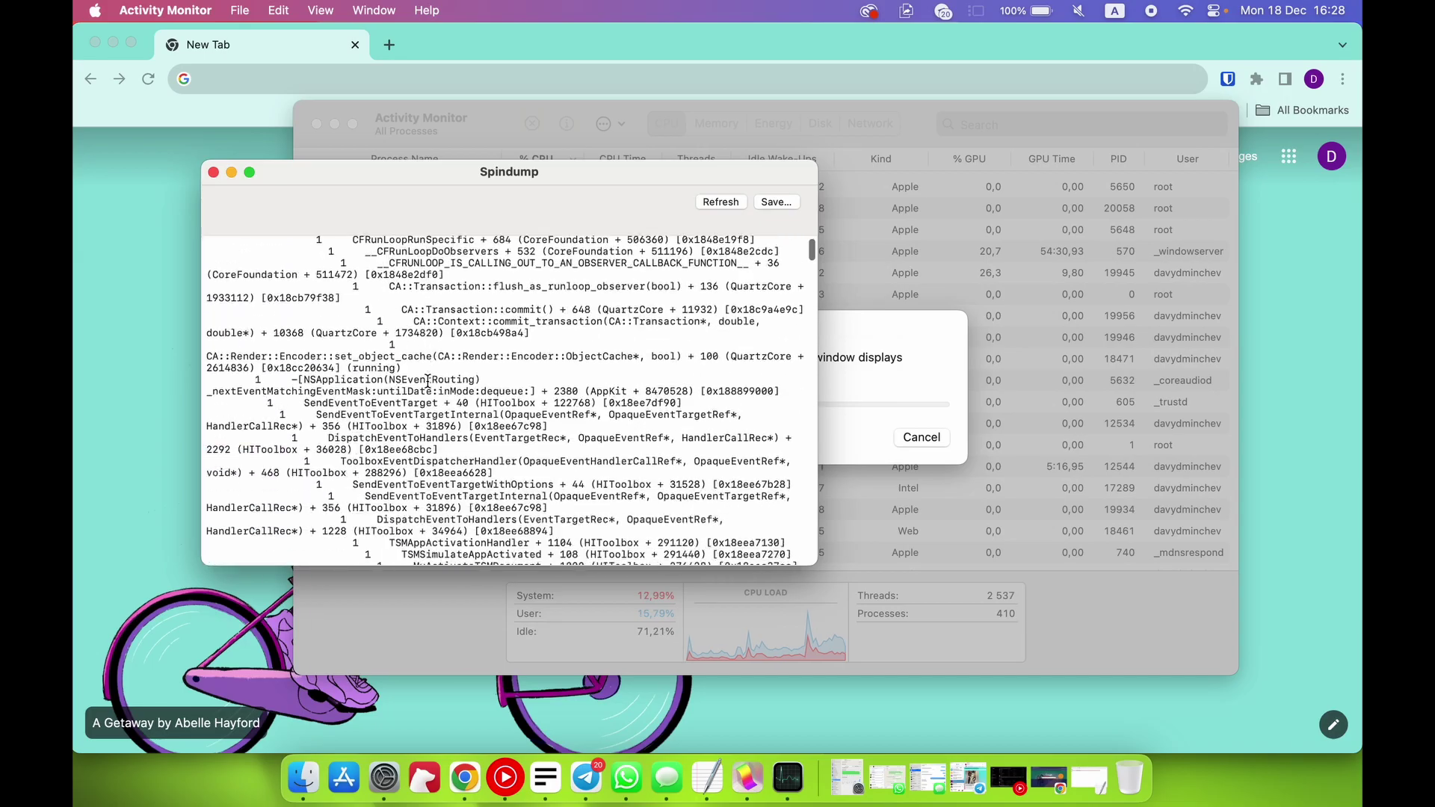
{"action": "scroll", "coordinate": [428, 382], "scroll_direction": "down", "scroll_amount": 10}
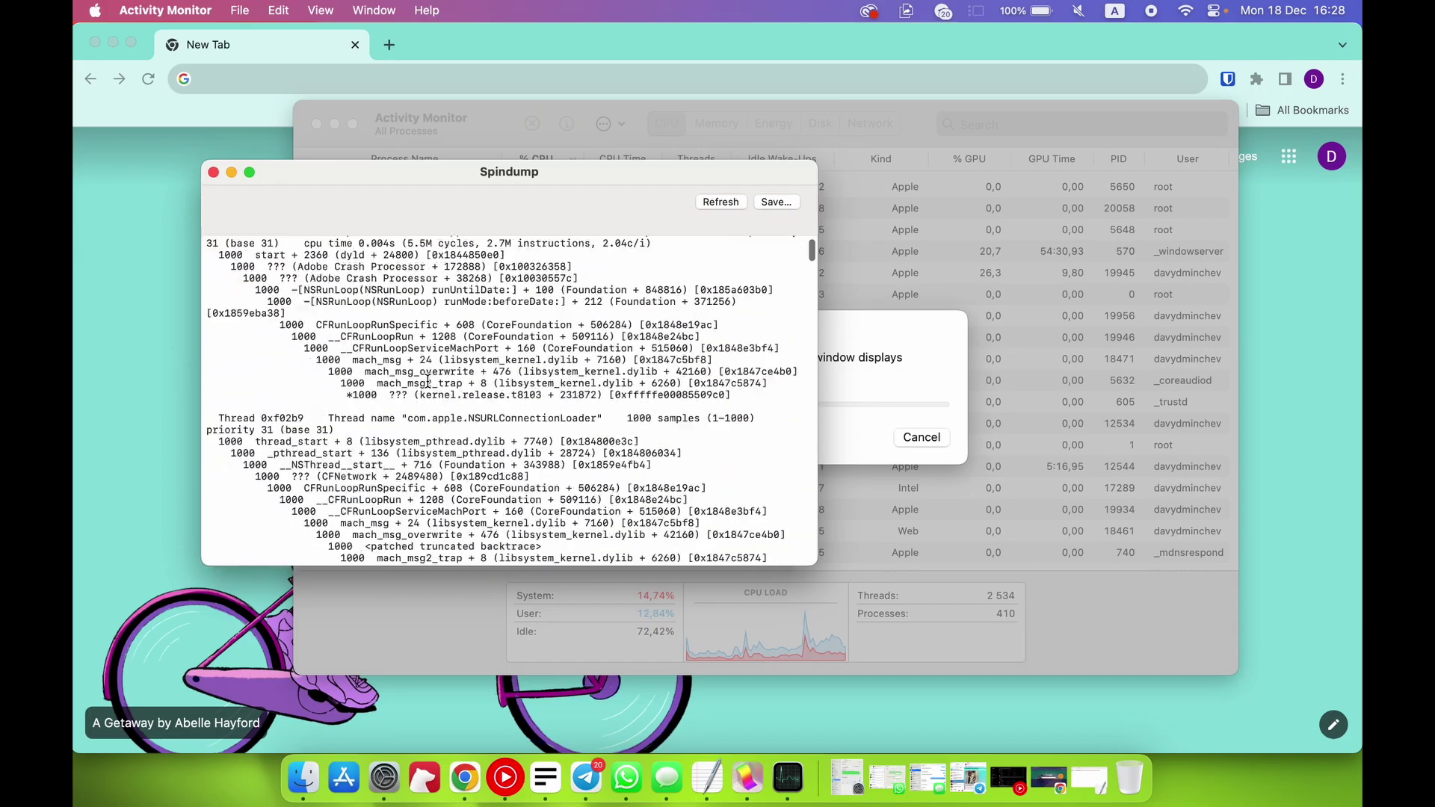
Close the spindump report, cancel the Spotlight diagnostics and bring the process list forward.
{"action": "left_click", "coordinate": [213, 173]}
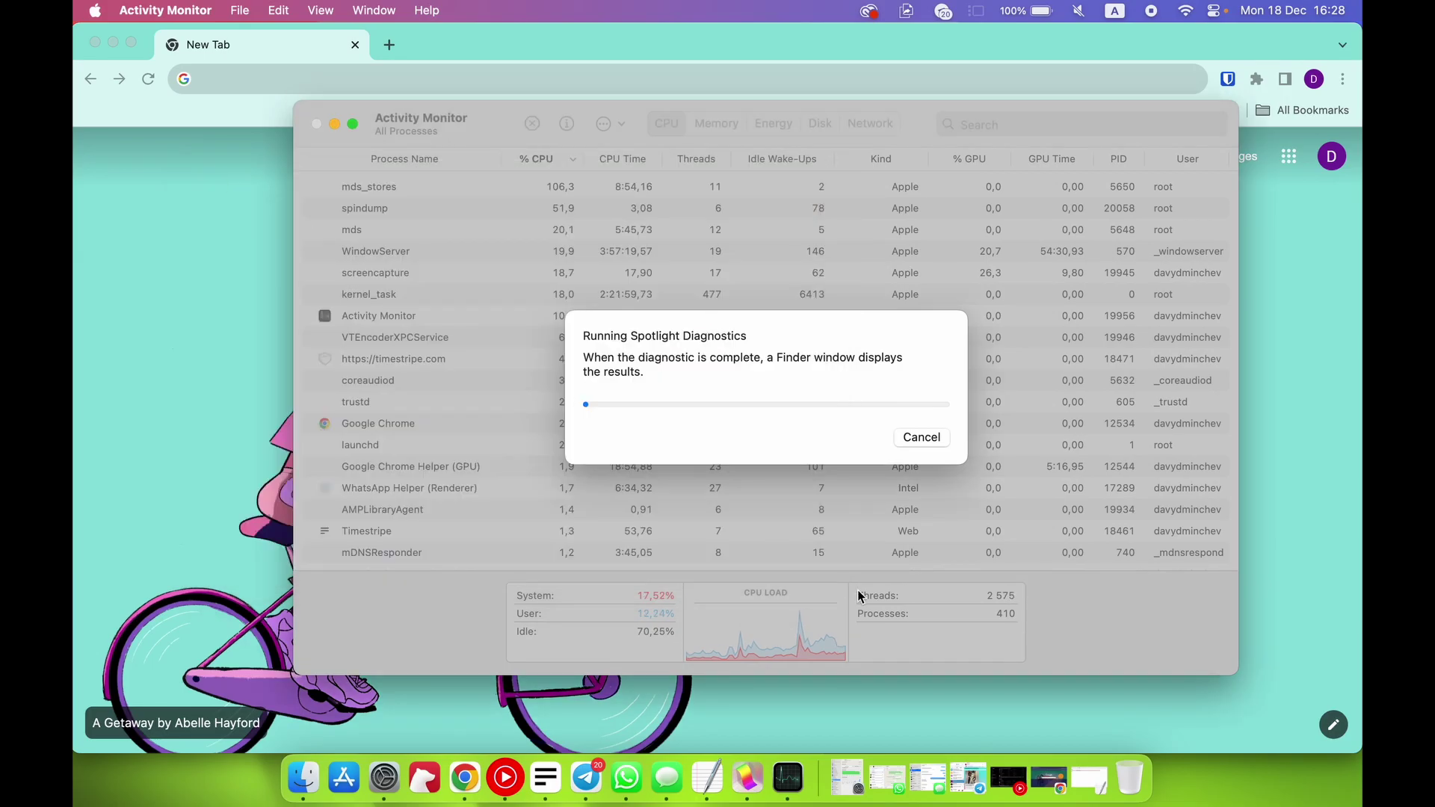
{"action": "left_click", "coordinate": [921, 438]}
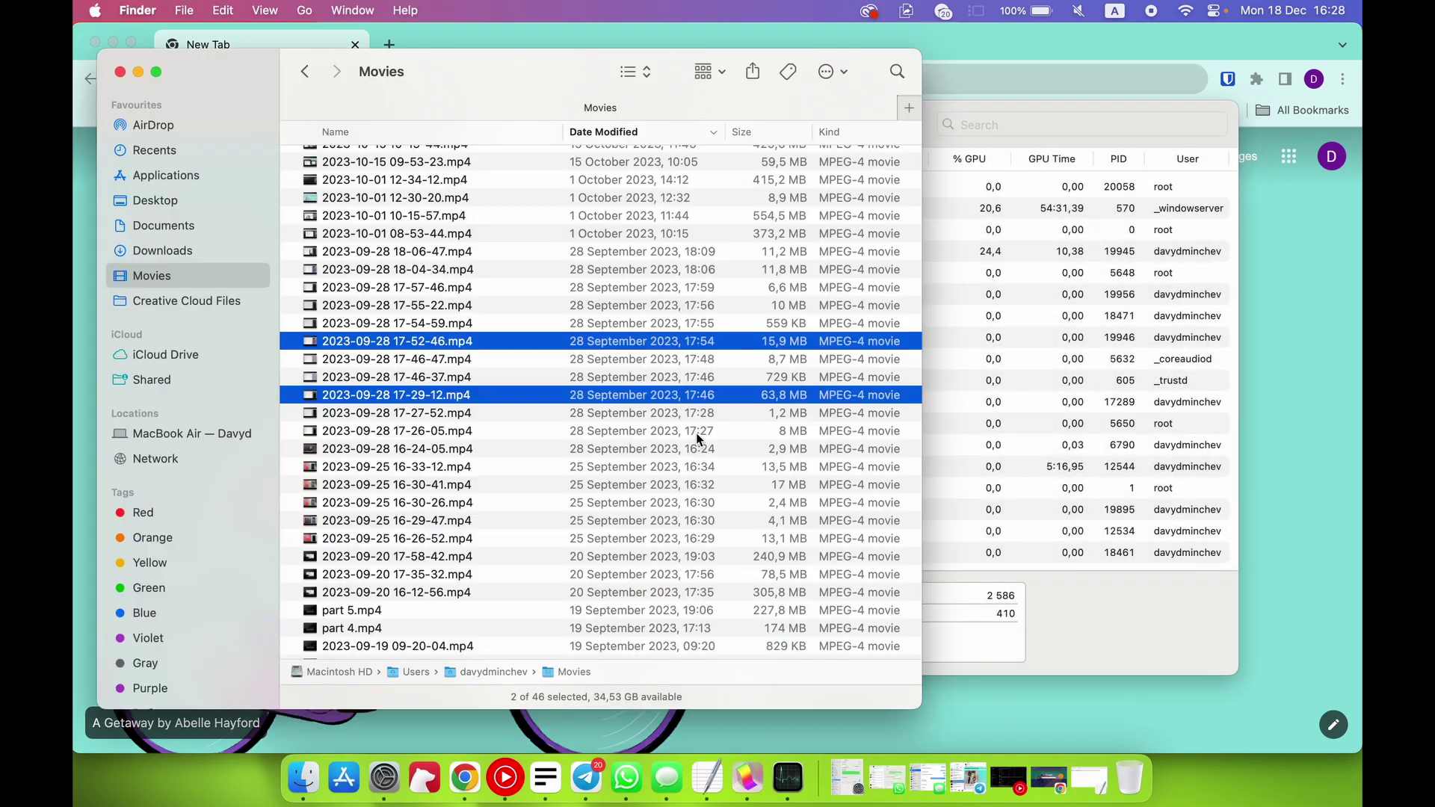
{"action": "left_click", "coordinate": [1000, 359]}
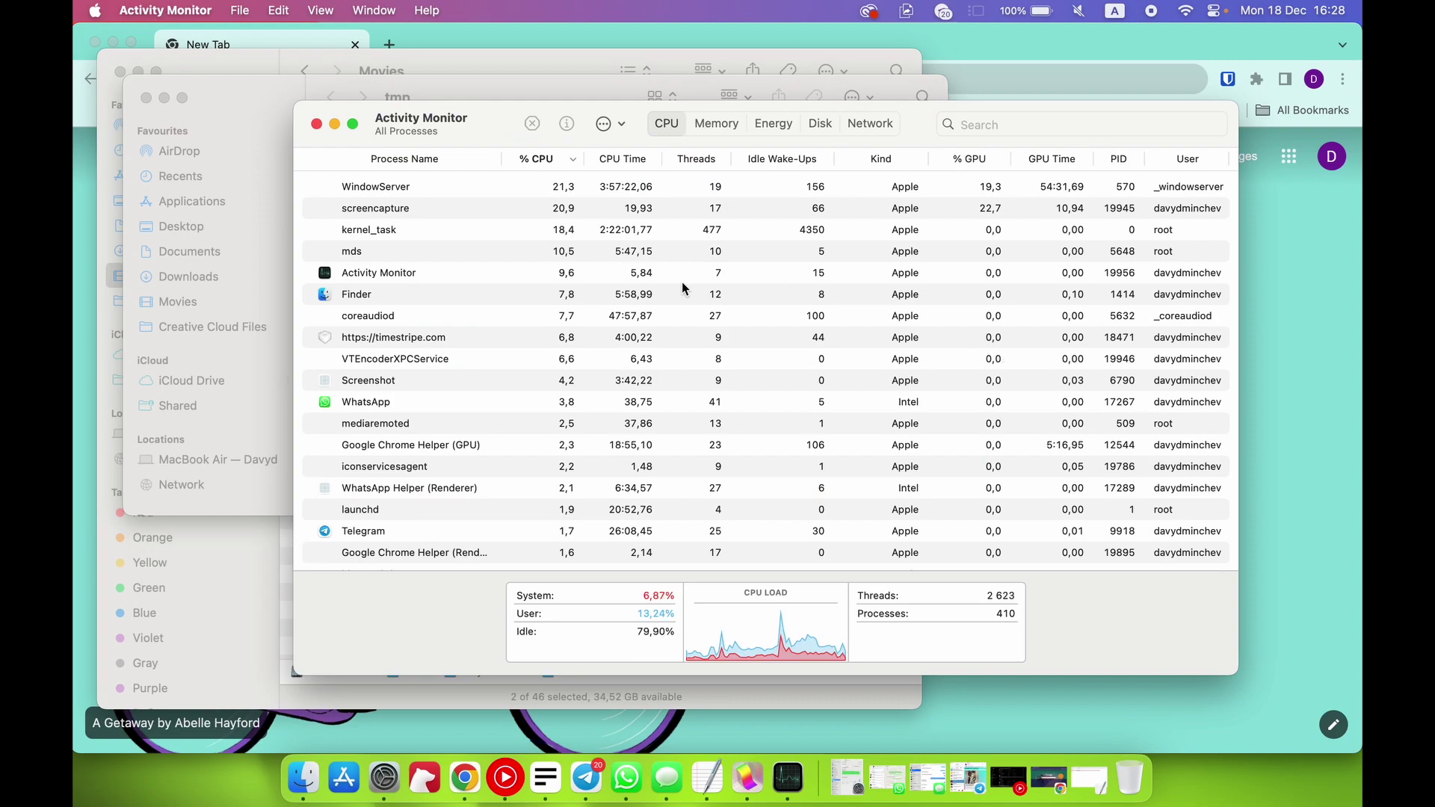
Close the Finder tmp and Movies windows, leaving the CPU process list in view.
{"action": "left_click", "coordinate": [145, 97]}
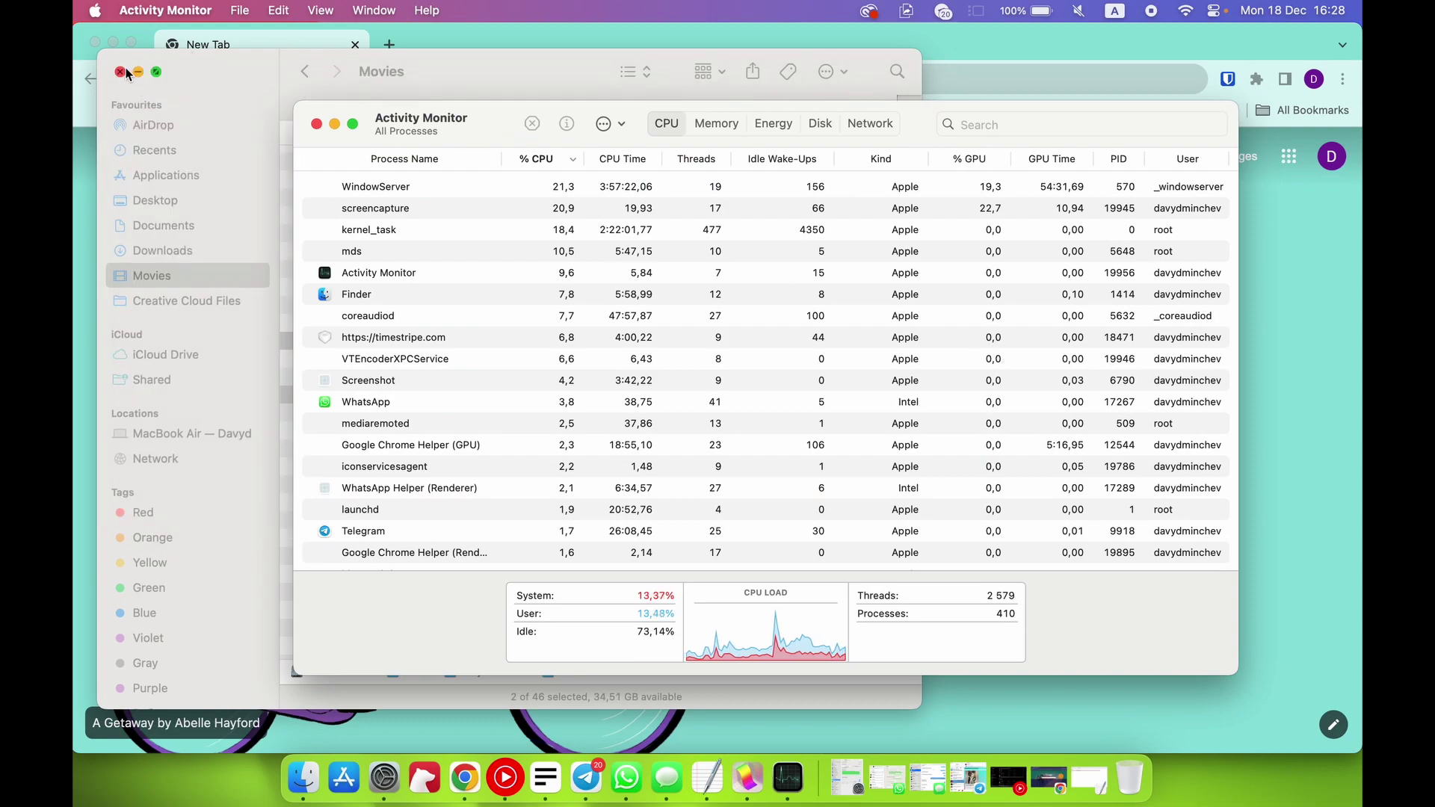
{"action": "left_click", "coordinate": [122, 71]}
{"action": "scroll", "coordinate": [500, 415], "scroll_direction": "down", "scroll_amount": 3}
{"action": "scroll", "coordinate": [499, 414], "scroll_direction": "up", "scroll_amount": 3}
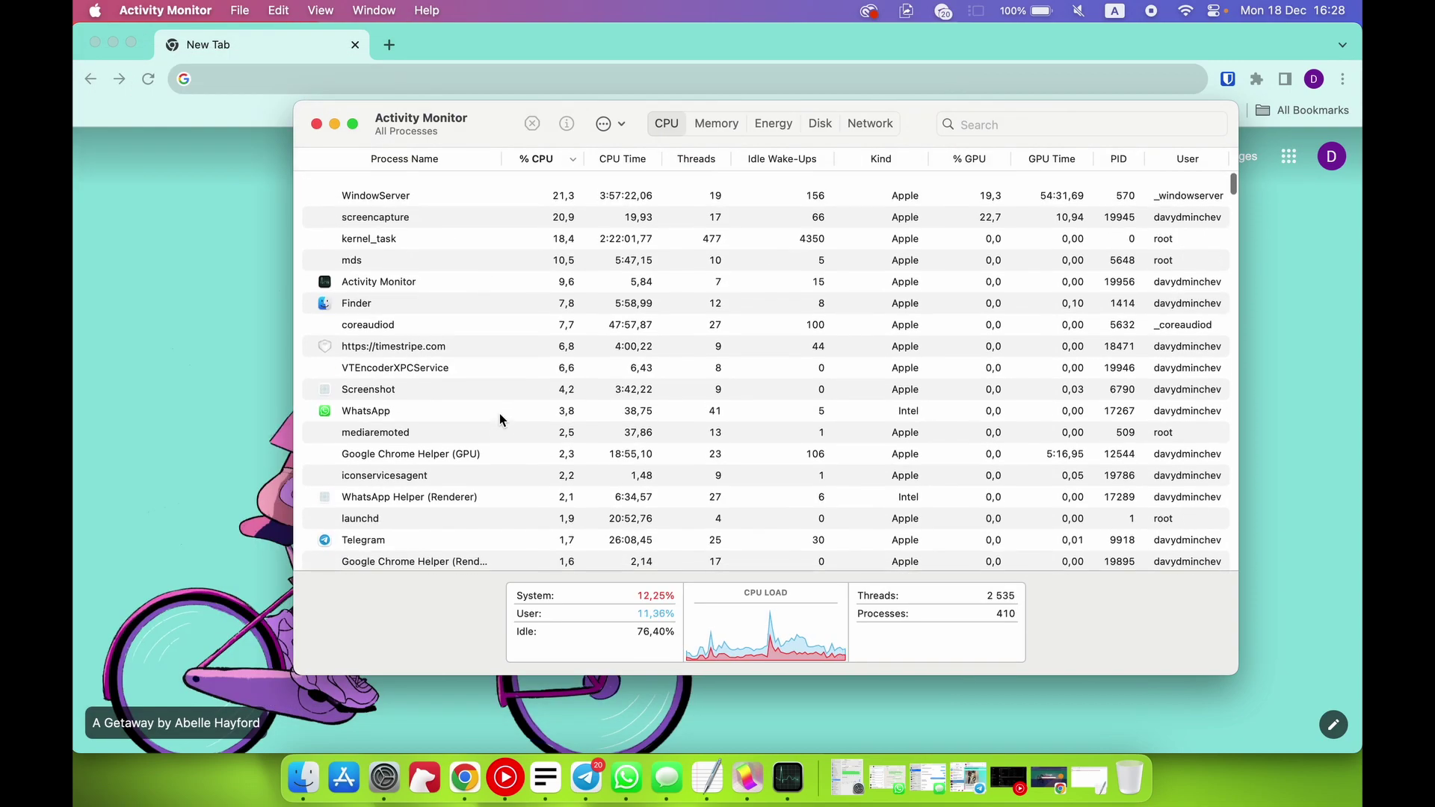
{"action": "scroll", "coordinate": [500, 414], "scroll_direction": "down", "scroll_amount": 10}
{"action": "scroll", "coordinate": [499, 414], "scroll_direction": "up", "scroll_amount": 10}
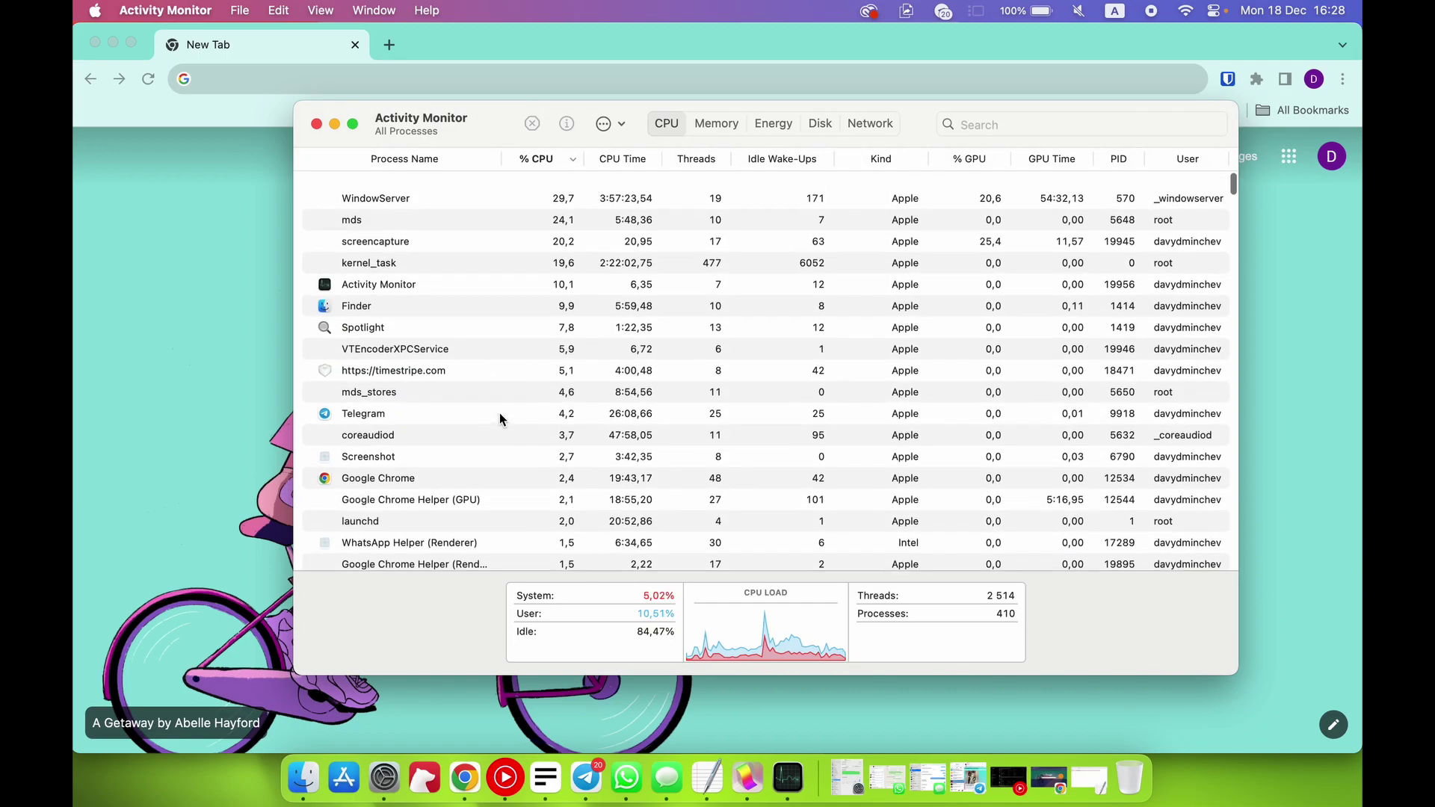
{"action": "left_click", "coordinate": [574, 155]}
{"action": "left_click", "coordinate": [574, 161]}
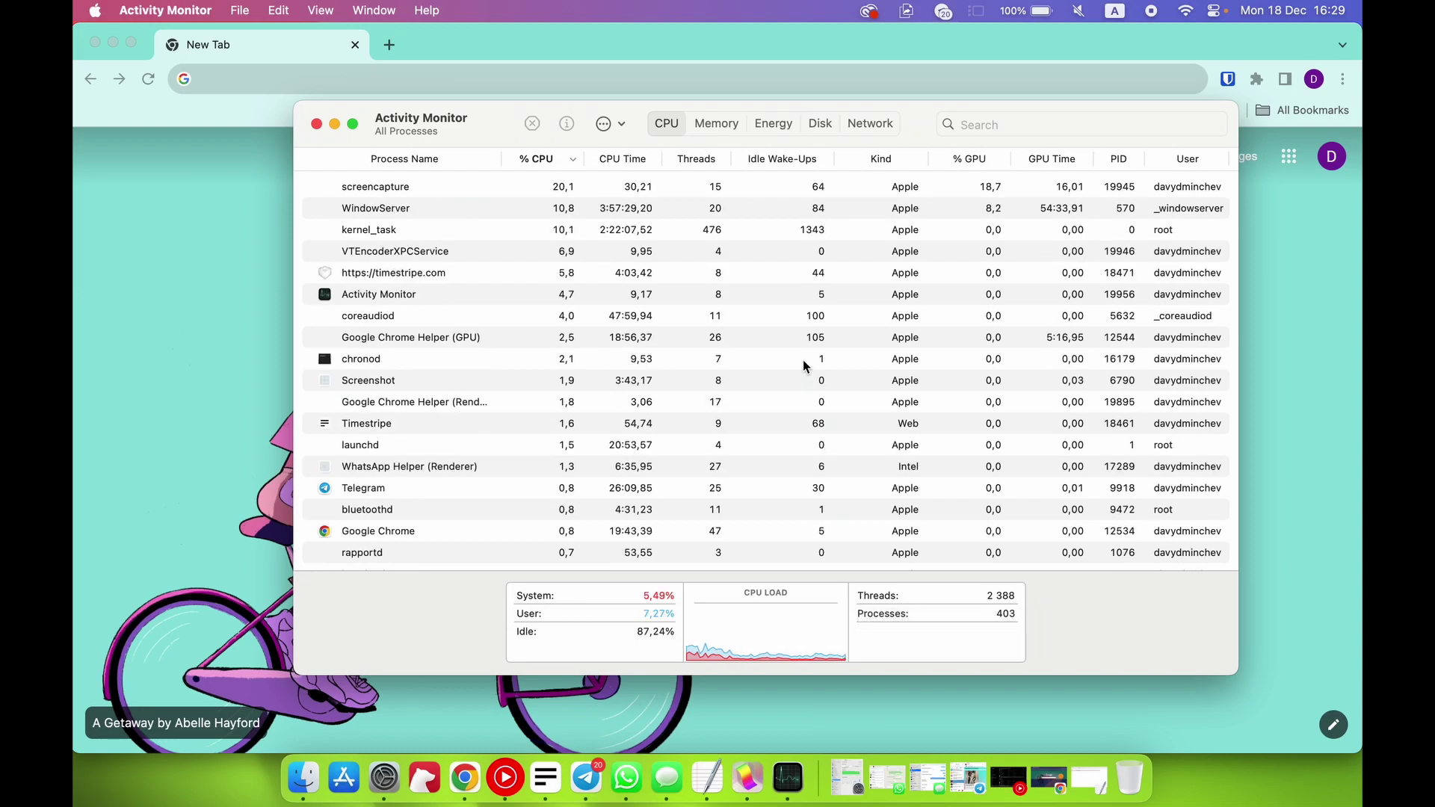
Select kernel_task, WindowServer, timestripe.com, VTEncoderXPCService and Activity Monitor rows in turn.
{"action": "left_click", "coordinate": [464, 229]}
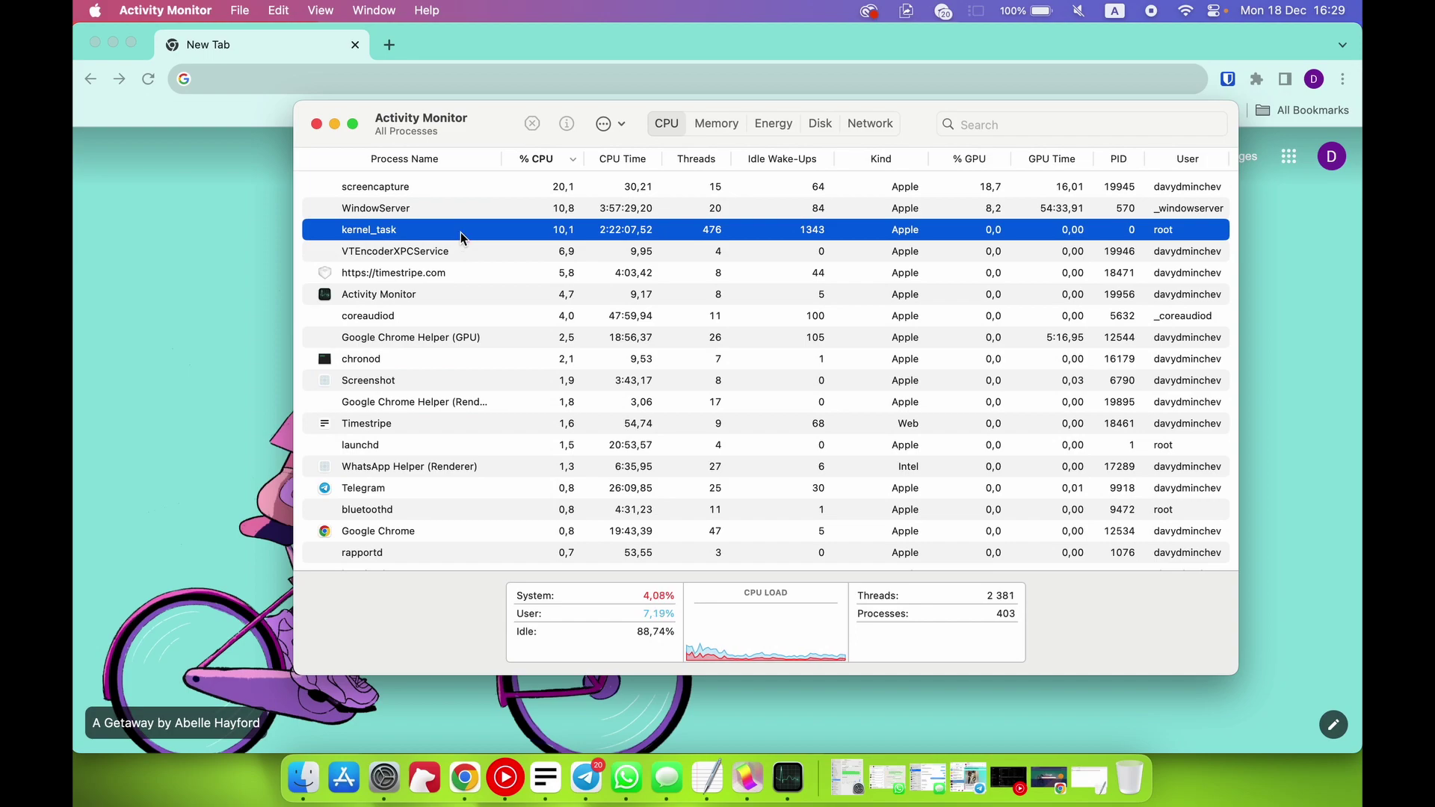
{"action": "left_click", "coordinate": [468, 213]}
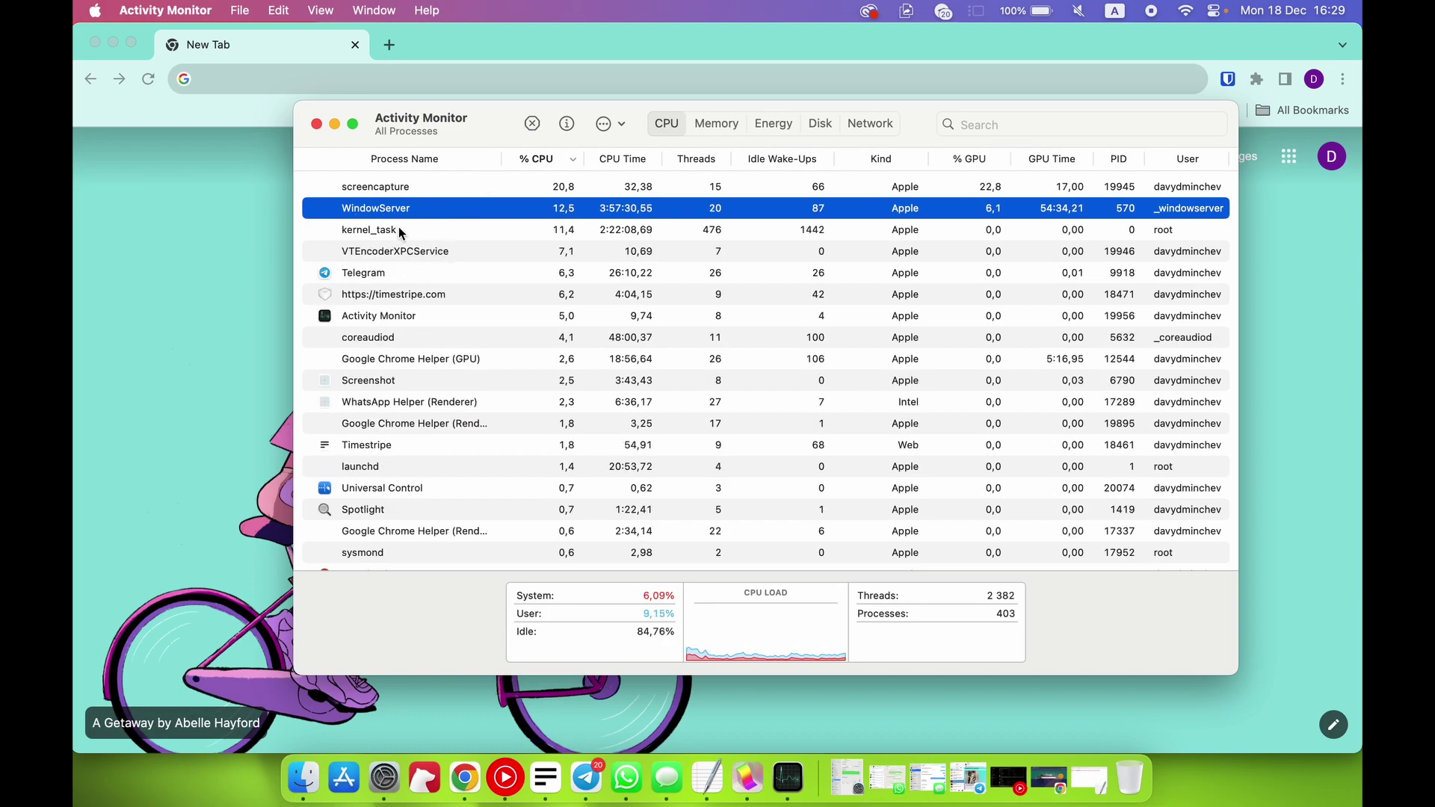
{"action": "left_click", "coordinate": [420, 293]}
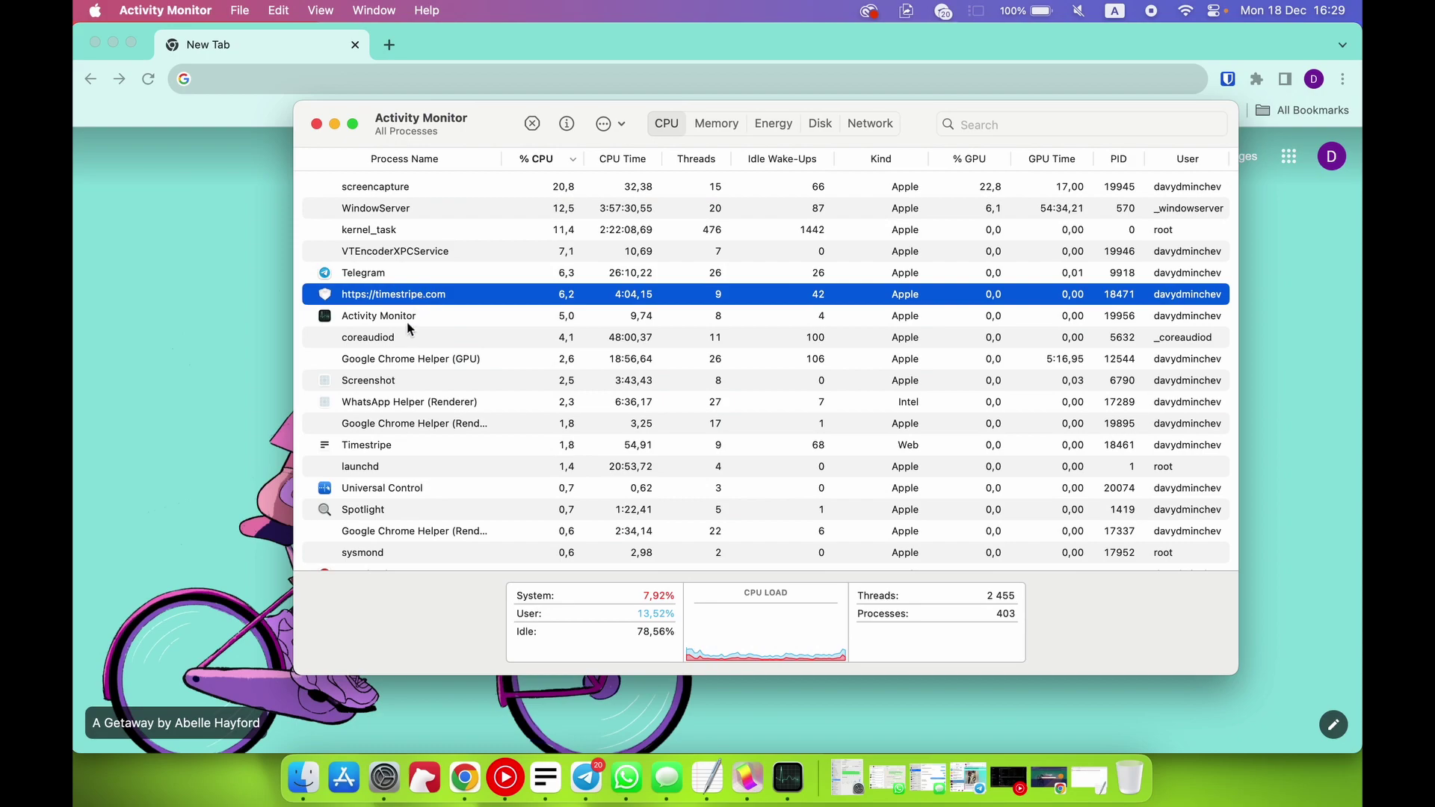
{"action": "left_click", "coordinate": [407, 312]}
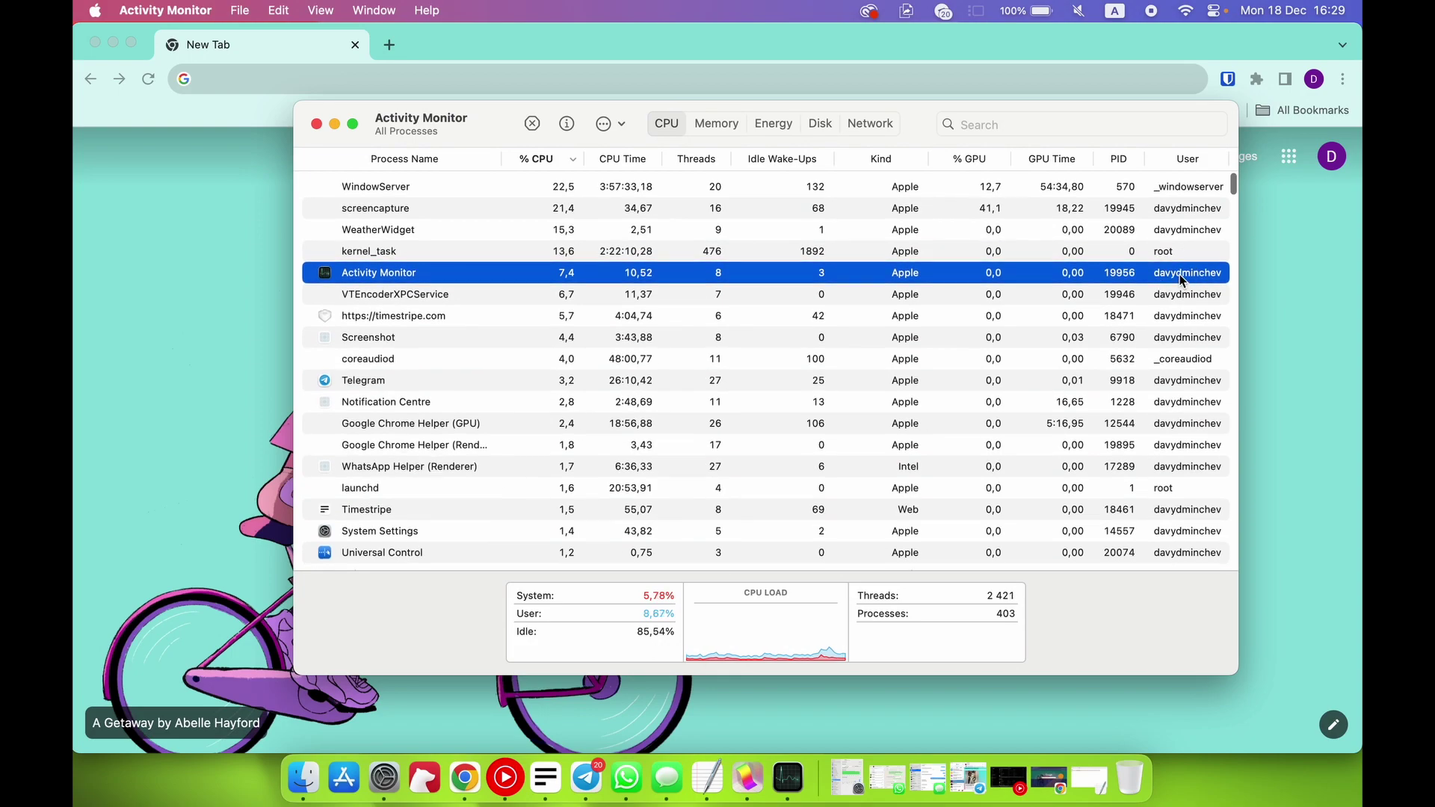
{"action": "left_click", "coordinate": [1181, 296]}
{"action": "left_click", "coordinate": [1184, 274]}
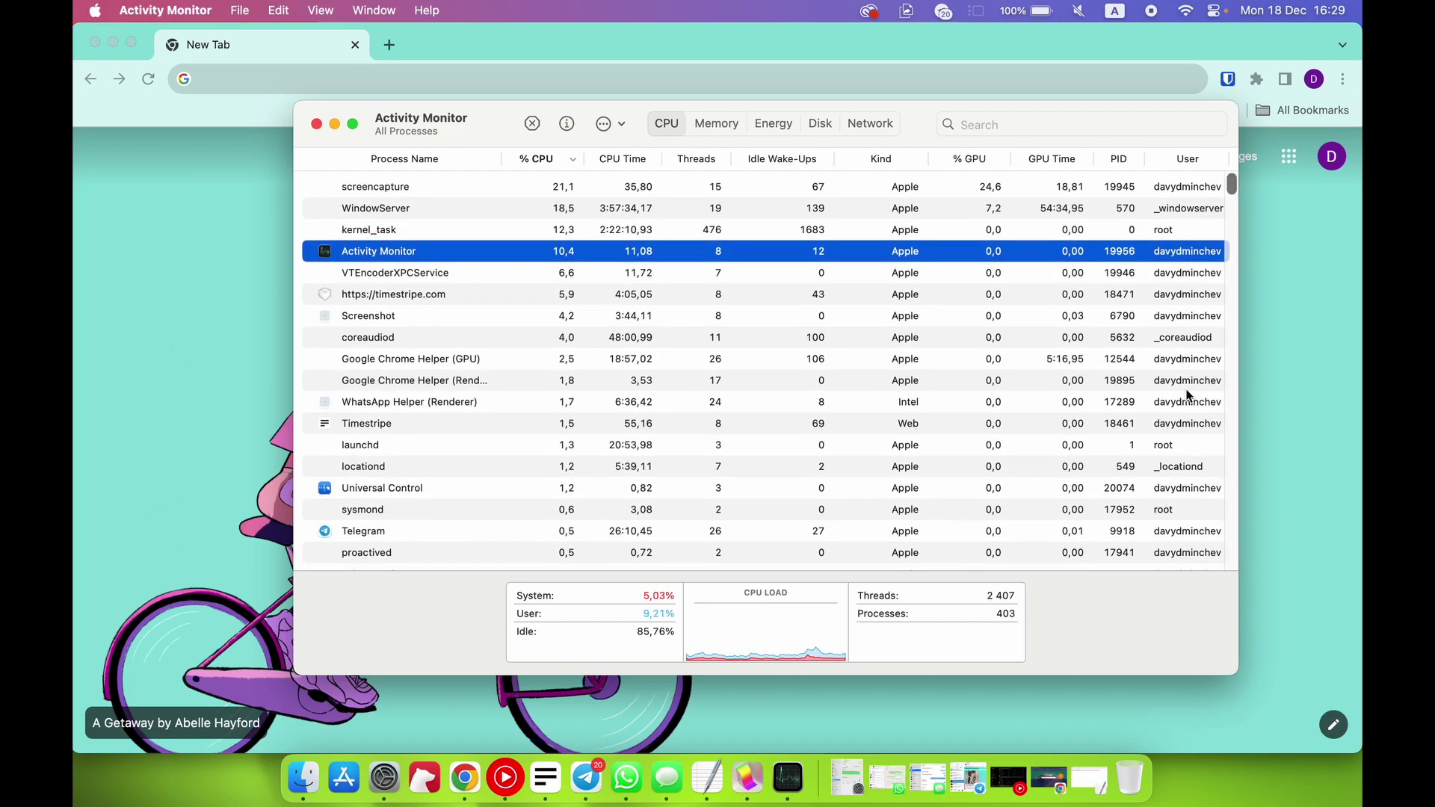
Widen the process window so every column shows, then shift it further left.
{"action": "left_click_drag", "start_coordinate": [1241, 248], "coordinate": [1346, 250]}
{"action": "left_click", "coordinate": [1294, 294]}
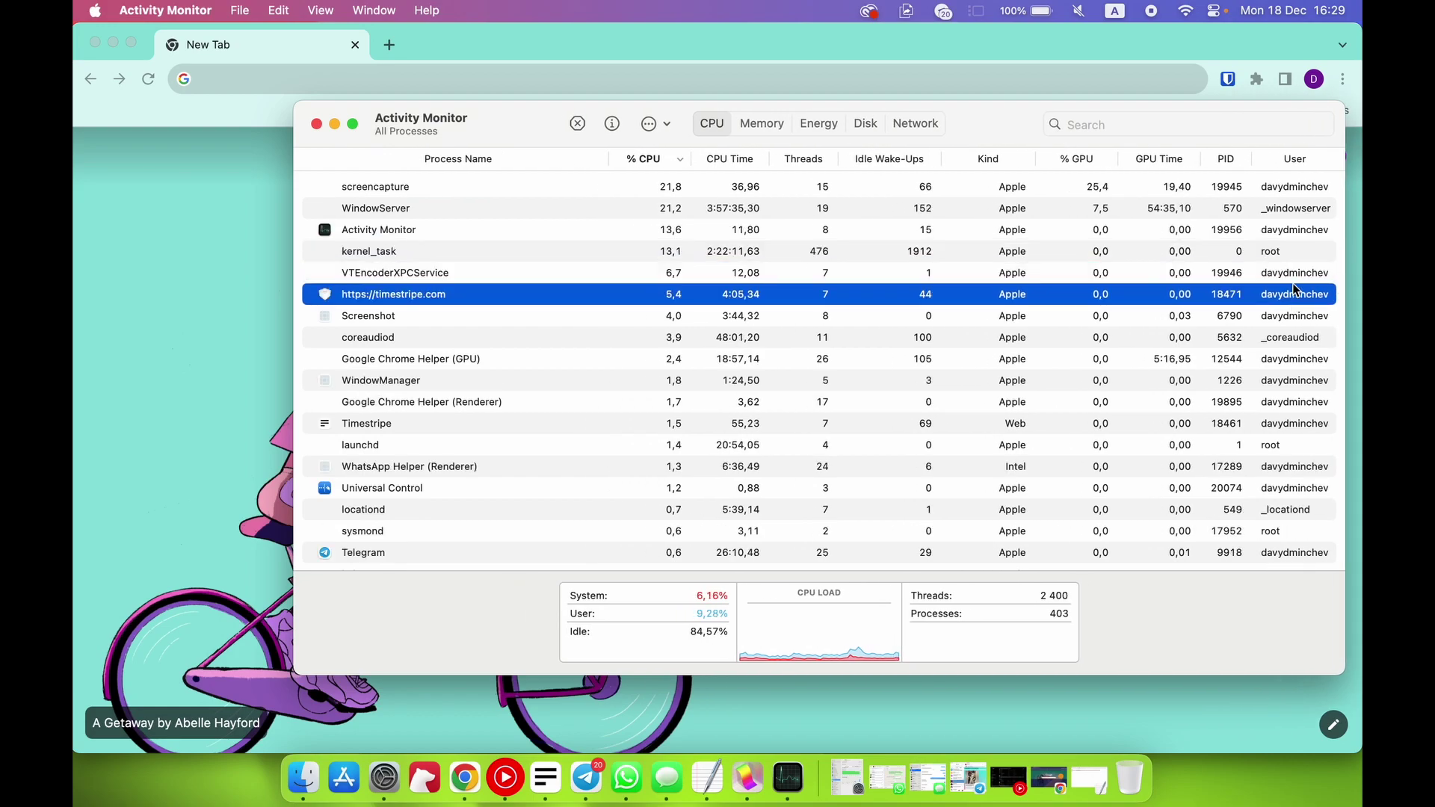
{"action": "left_click", "coordinate": [1295, 274]}
{"action": "left_click", "coordinate": [1298, 253]}
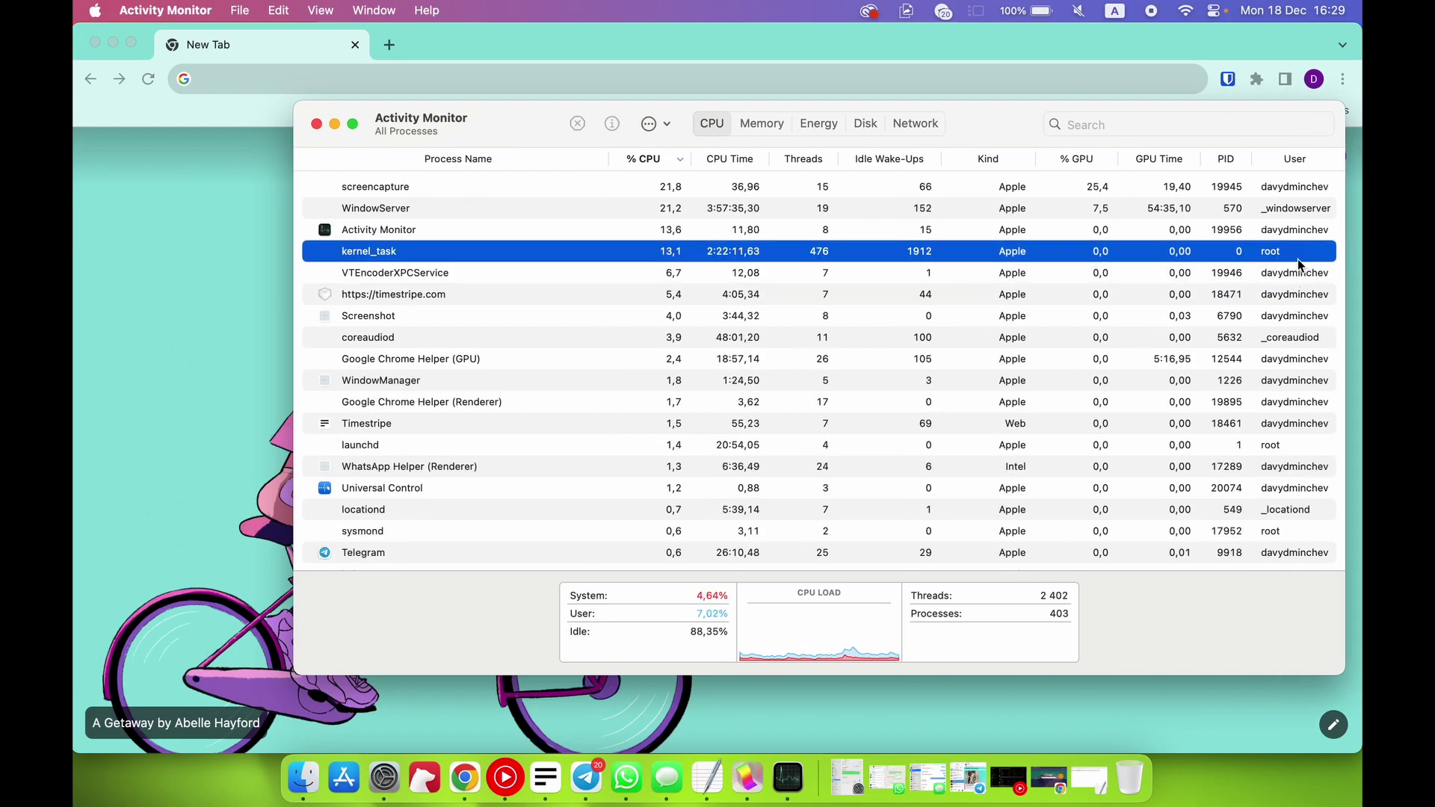
{"action": "scroll", "coordinate": [1259, 248], "scroll_direction": "down", "scroll_amount": 10}
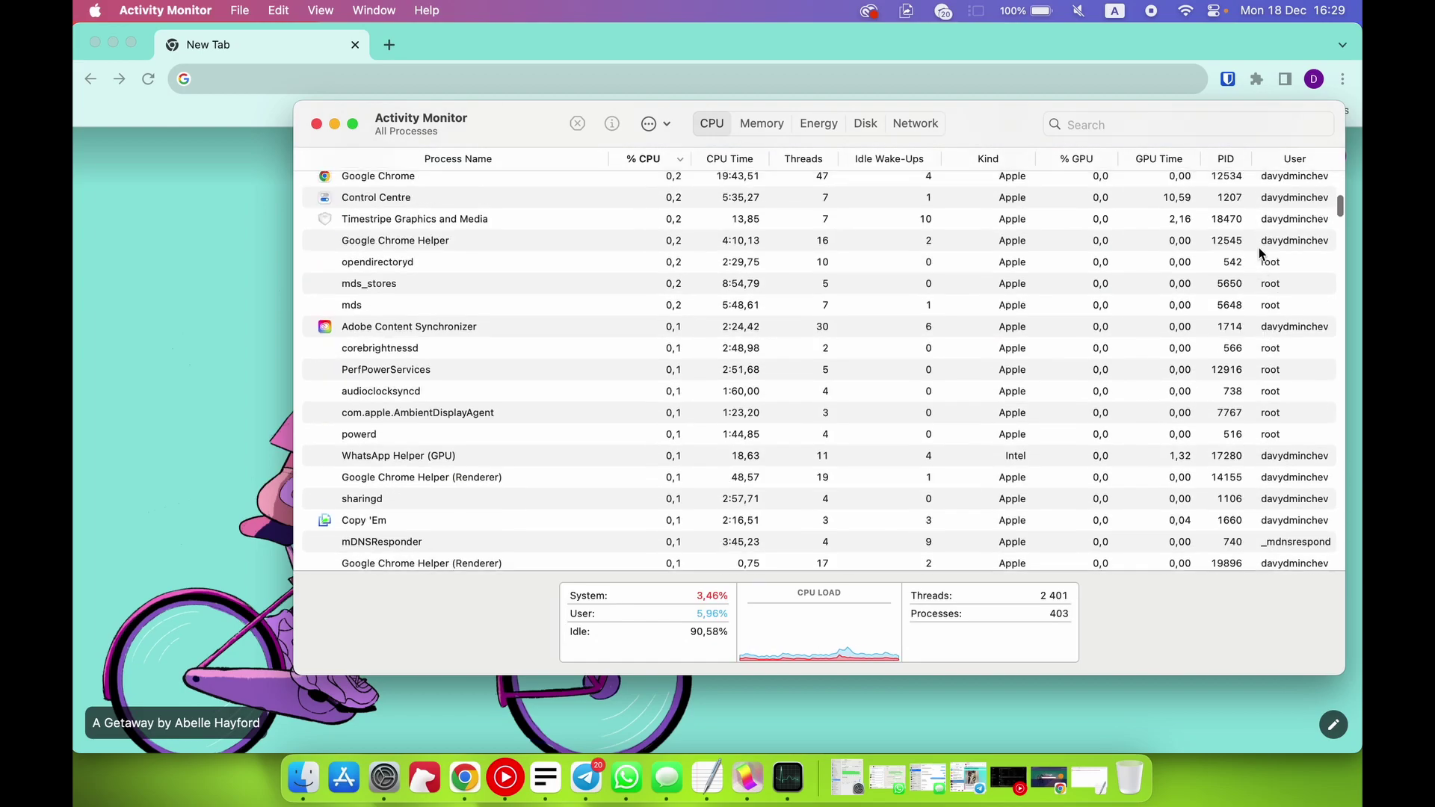
{"action": "scroll", "coordinate": [1259, 248], "scroll_direction": "down", "scroll_amount": 15}
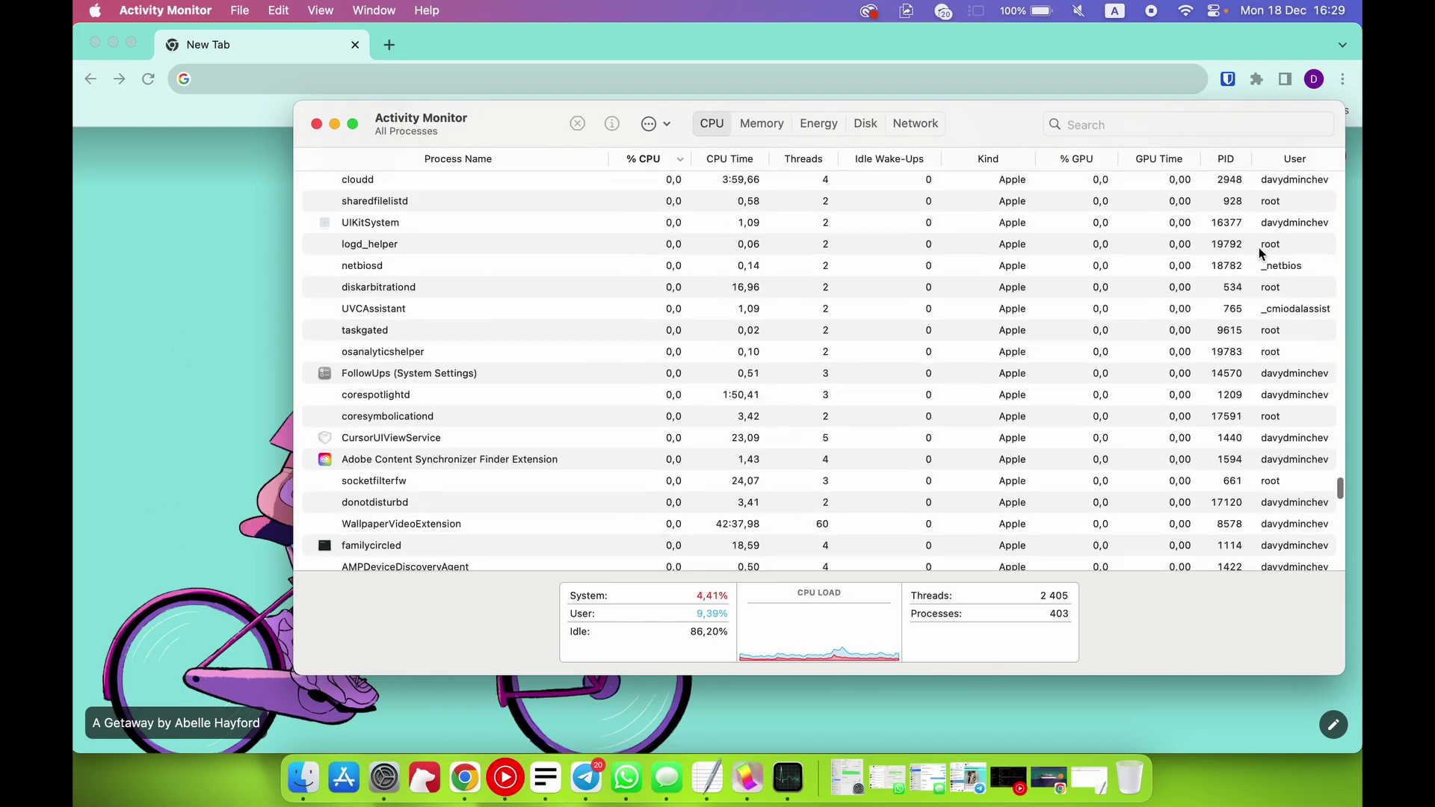
{"action": "scroll", "coordinate": [1258, 248], "scroll_direction": "up", "scroll_amount": 15}
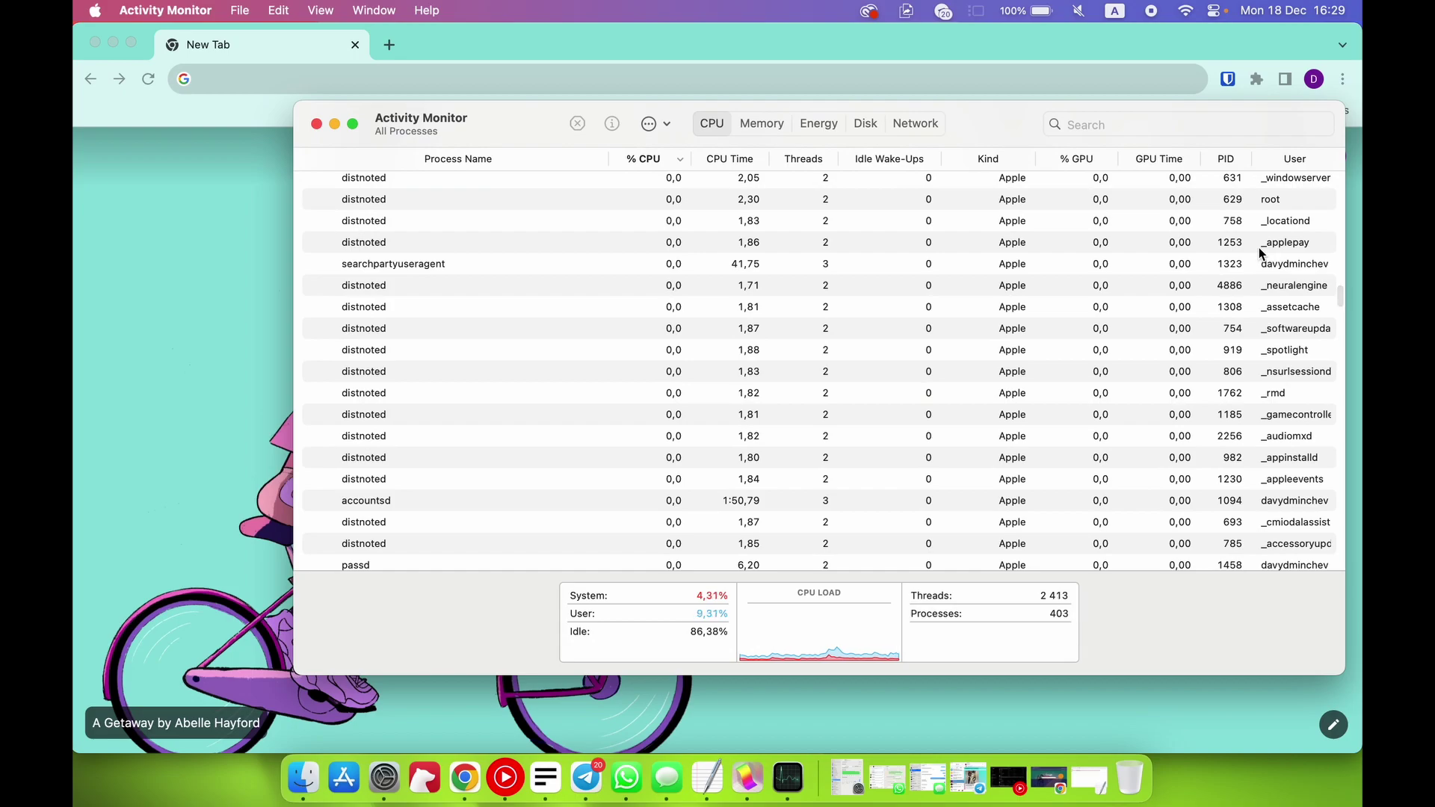
{"action": "scroll", "coordinate": [1258, 248], "scroll_direction": "up", "scroll_amount": 10}
{"action": "left_click", "coordinate": [1259, 253]}
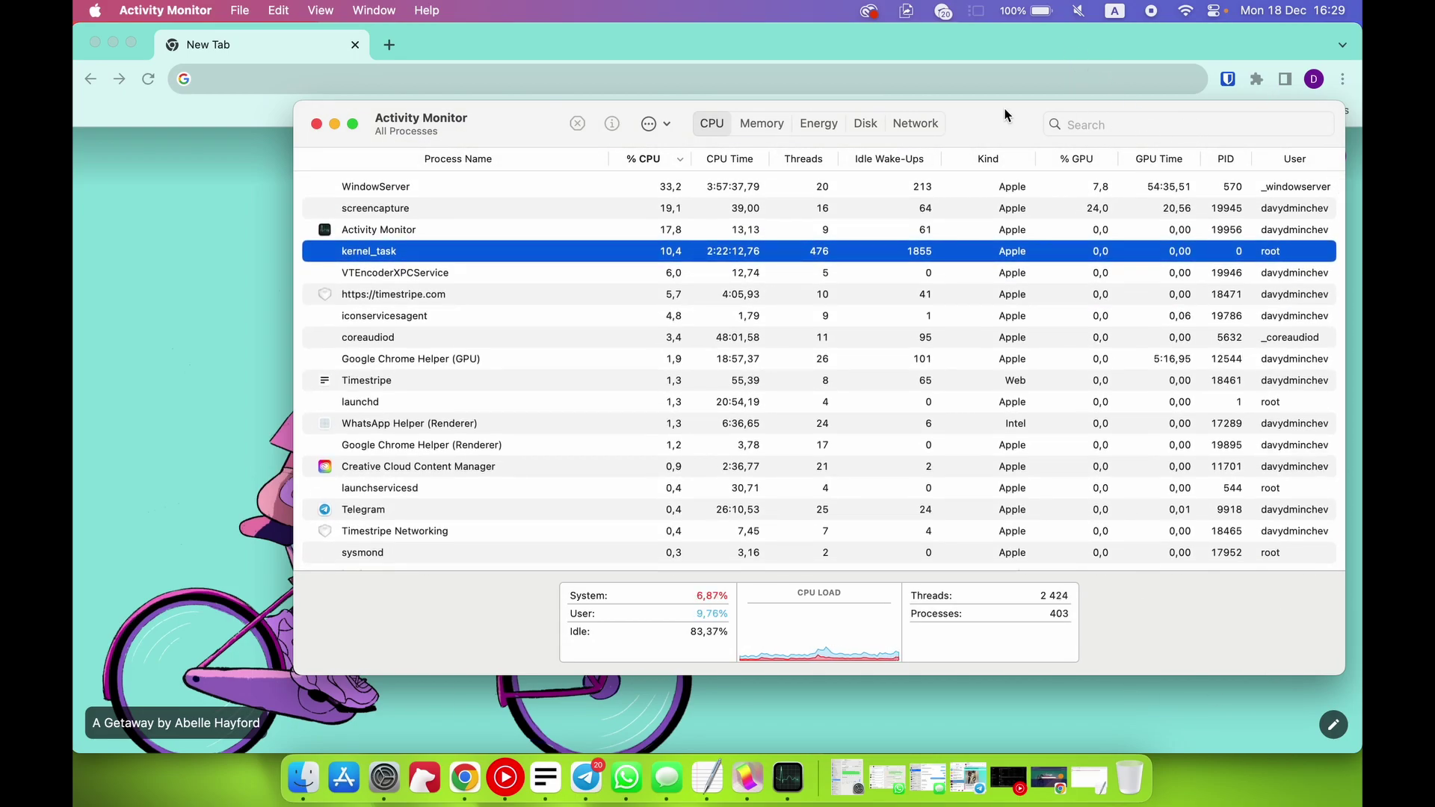
{"action": "left_click_drag", "start_coordinate": [1005, 114], "coordinate": [865, 118]}
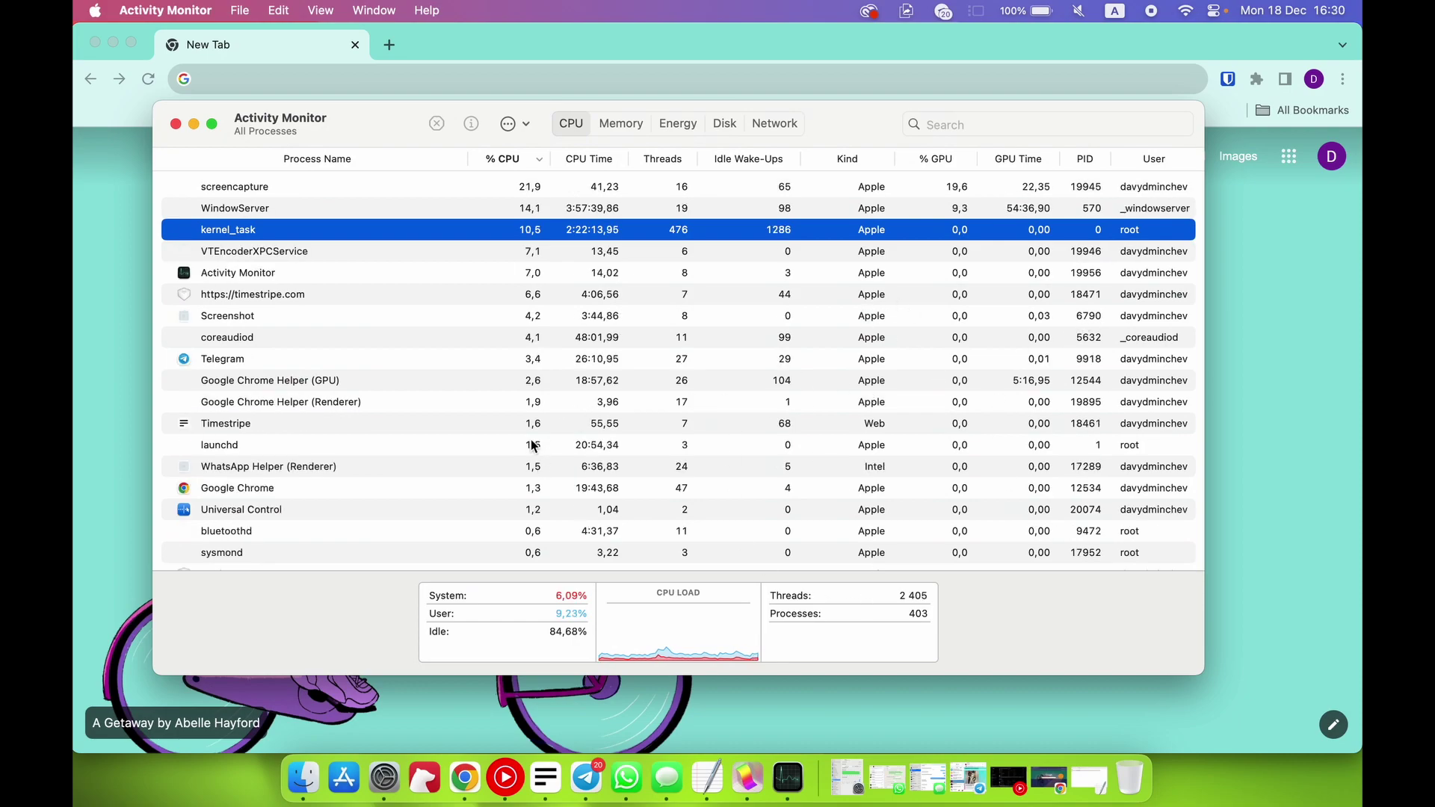
{"action": "left_click", "coordinate": [464, 408]}
{"action": "left_click", "coordinate": [442, 424]}
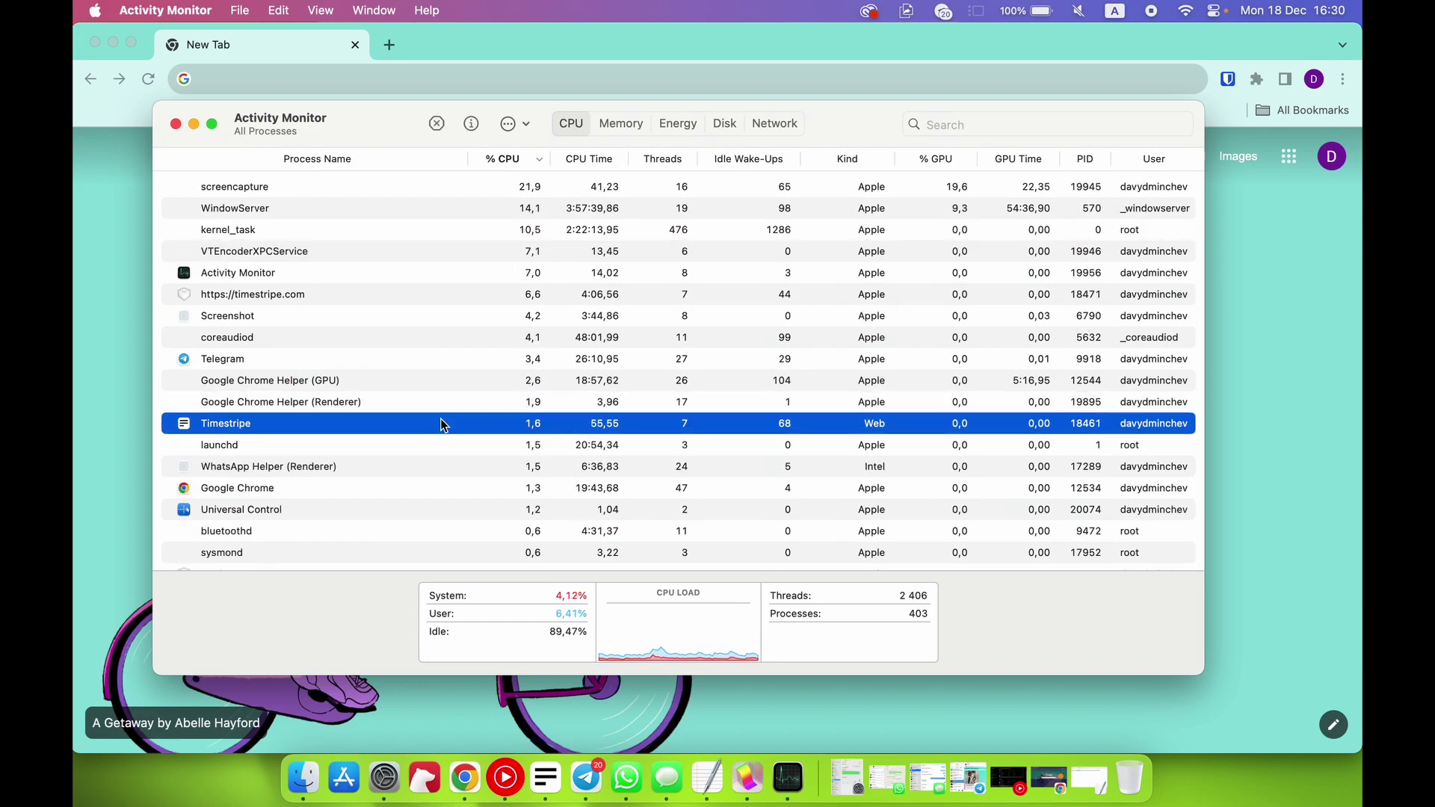
{"action": "scroll", "coordinate": [363, 317], "scroll_direction": "up", "scroll_amount": 2}
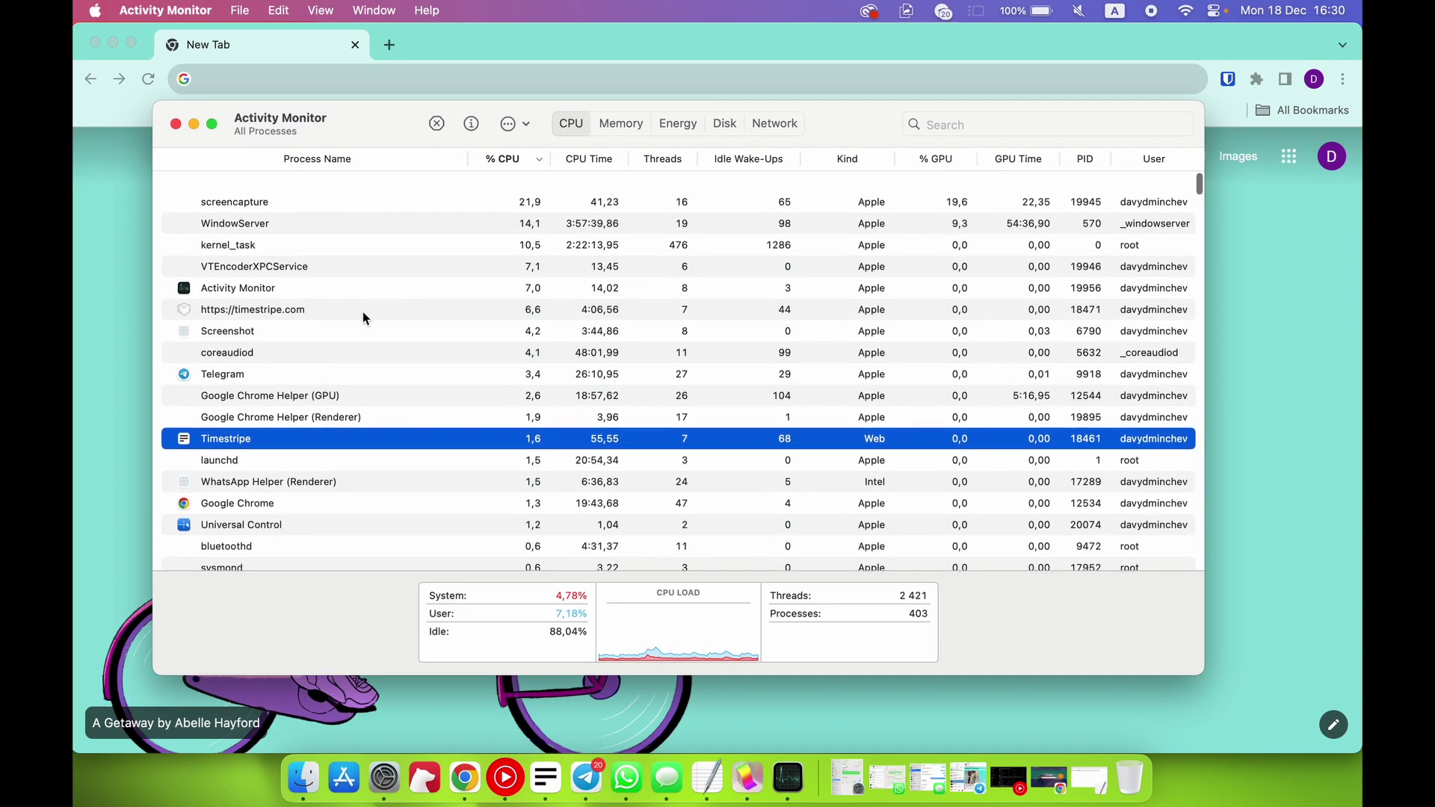
{"action": "left_click", "coordinate": [519, 164]}
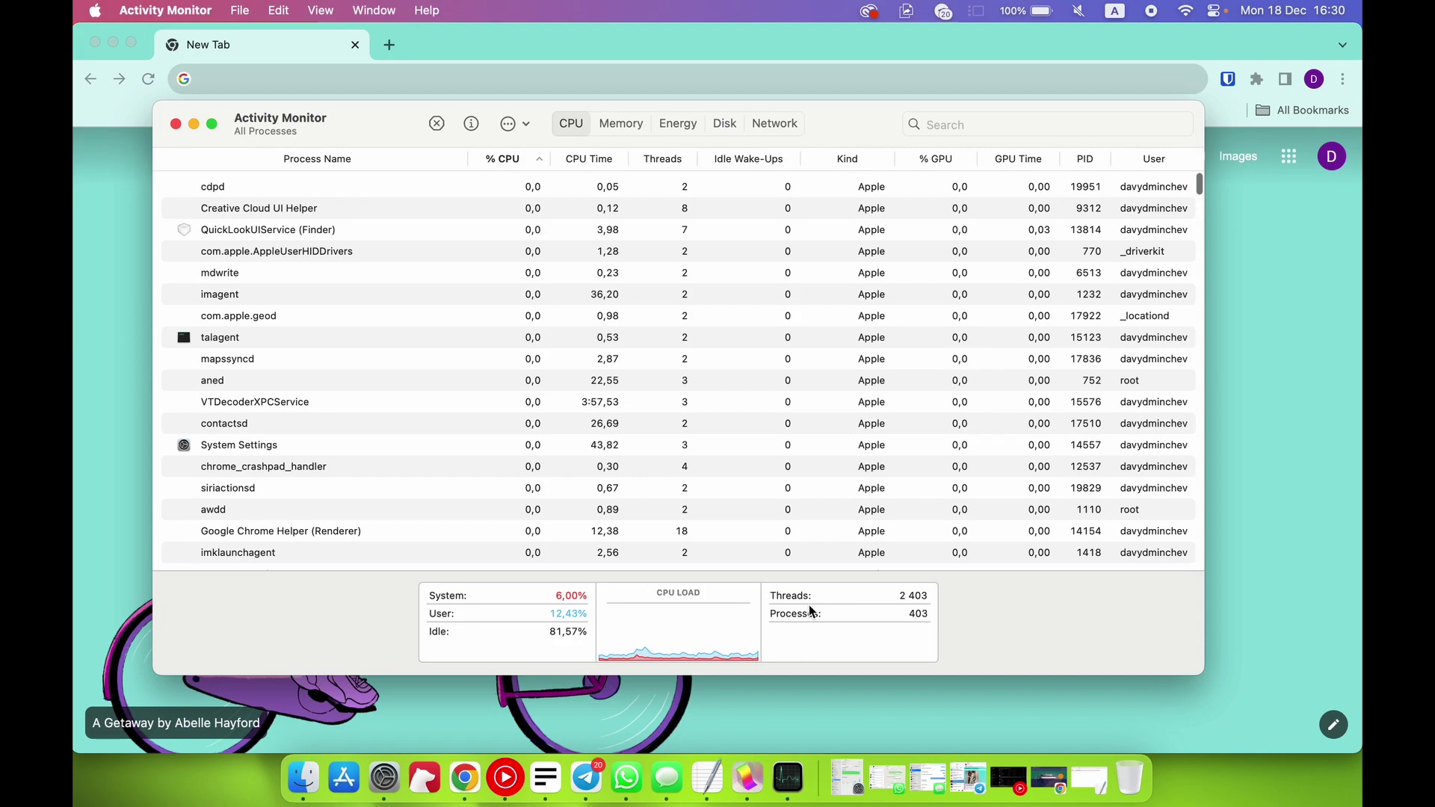
{"action": "left_click", "coordinate": [526, 159]}
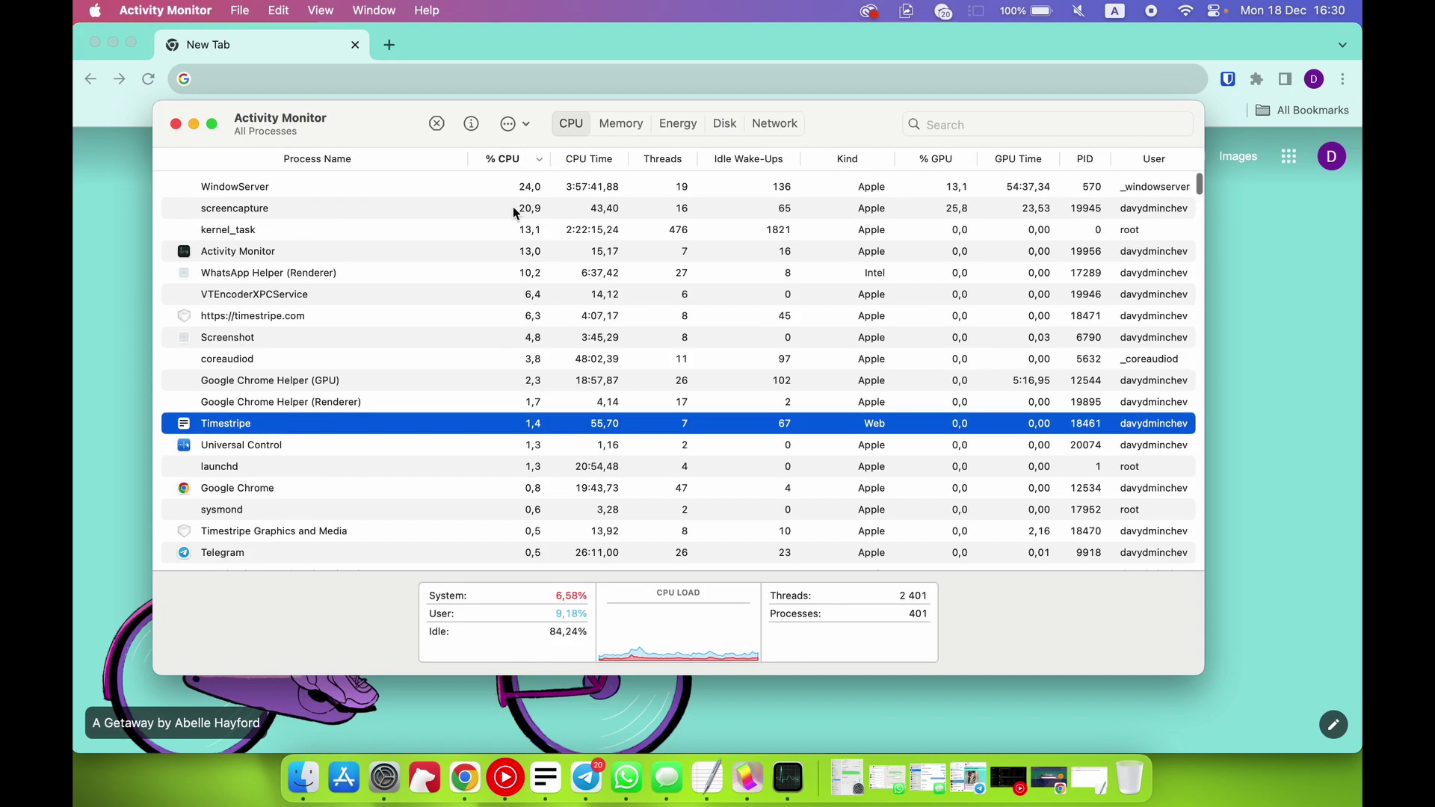
{"action": "left_click", "coordinate": [362, 188]}
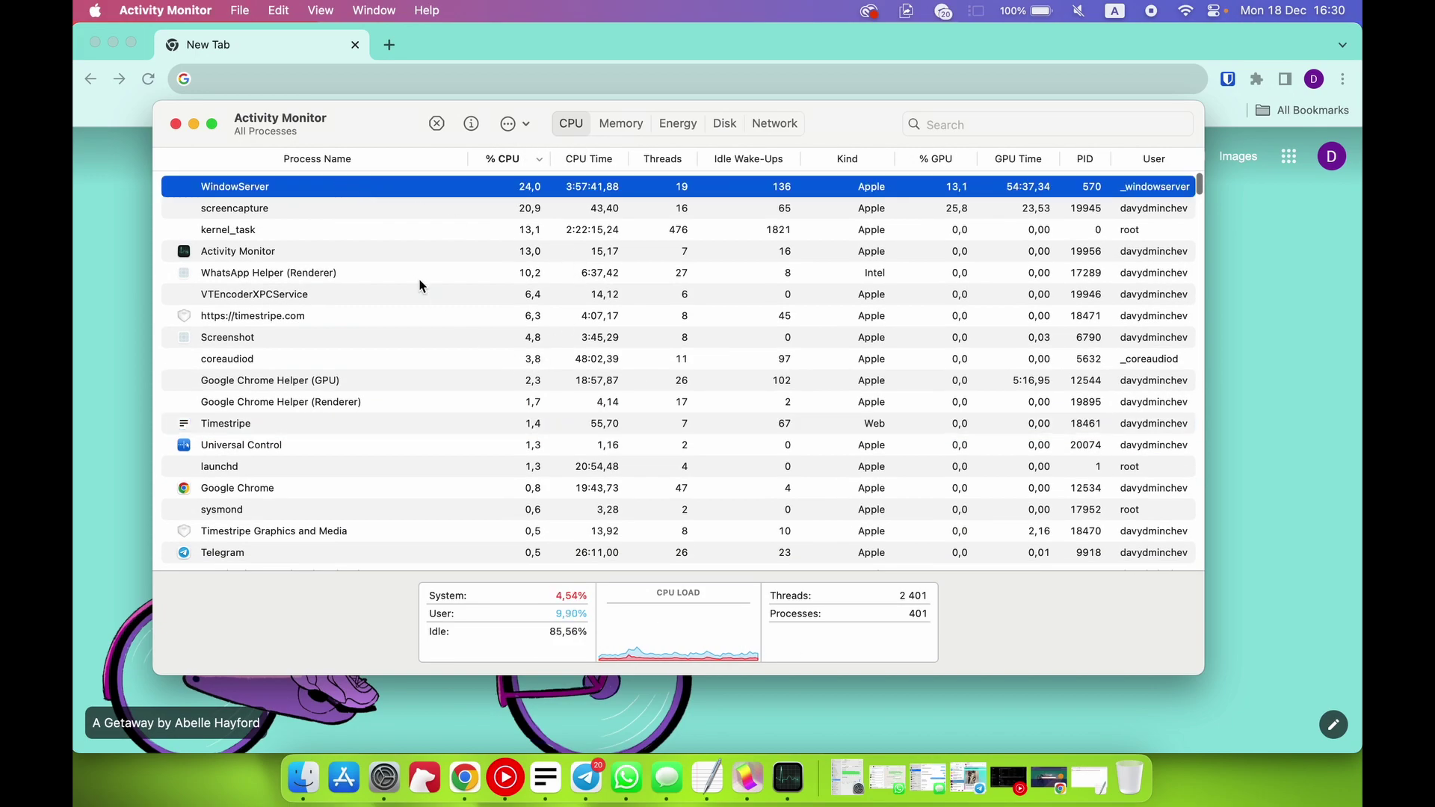
{"action": "left_click", "coordinate": [369, 211]}
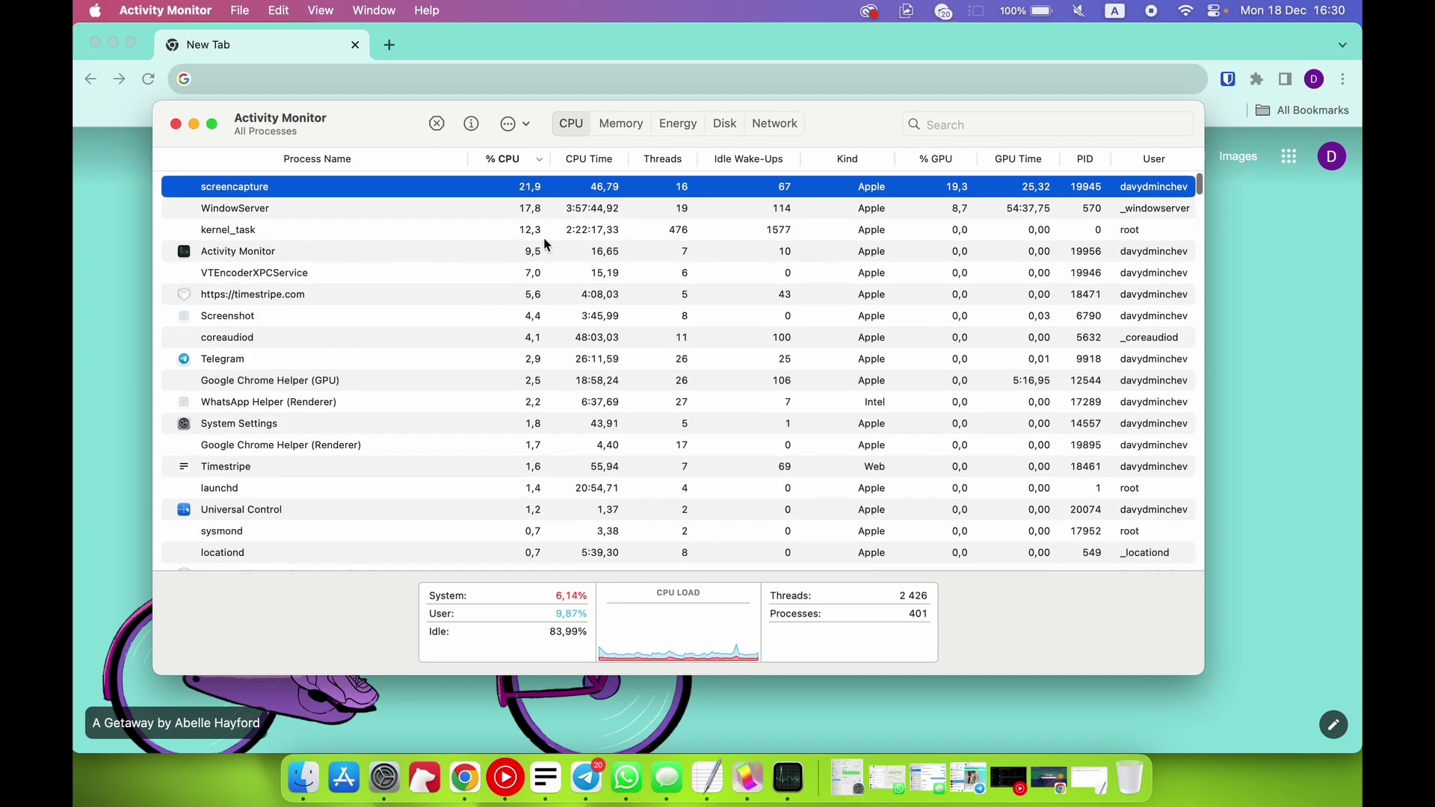
Show the Memory view and check the Memory Used, Cached Files and Wired Memory figures.
{"action": "left_click", "coordinate": [621, 124]}
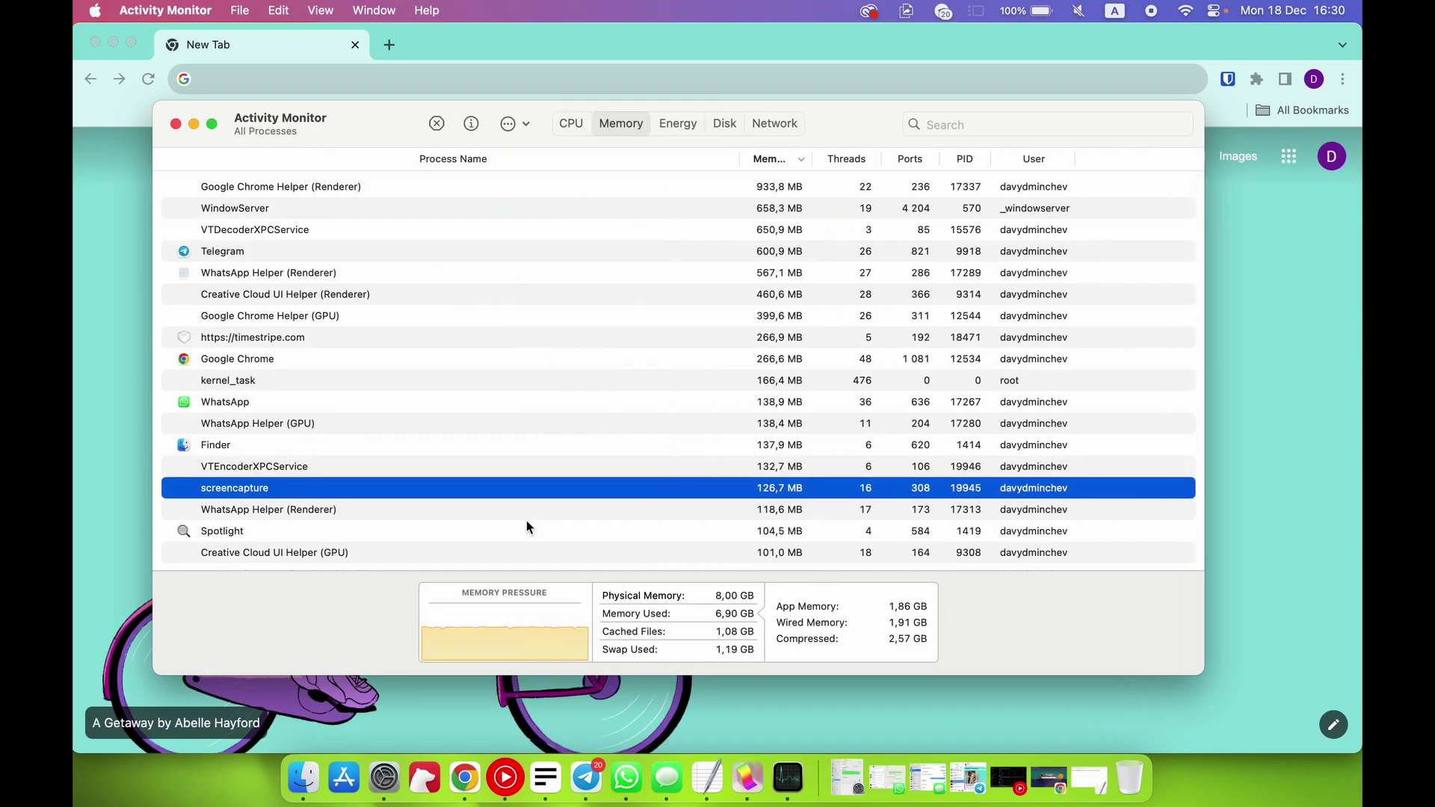
{"action": "scroll", "coordinate": [536, 356], "scroll_direction": "up", "scroll_amount": 2}
{"action": "scroll", "coordinate": [535, 356], "scroll_direction": "down", "scroll_amount": 10}
{"action": "scroll", "coordinate": [536, 356], "scroll_direction": "up", "scroll_amount": 10}
{"action": "scroll", "coordinate": [737, 554], "scroll_direction": "up", "scroll_amount": 2}
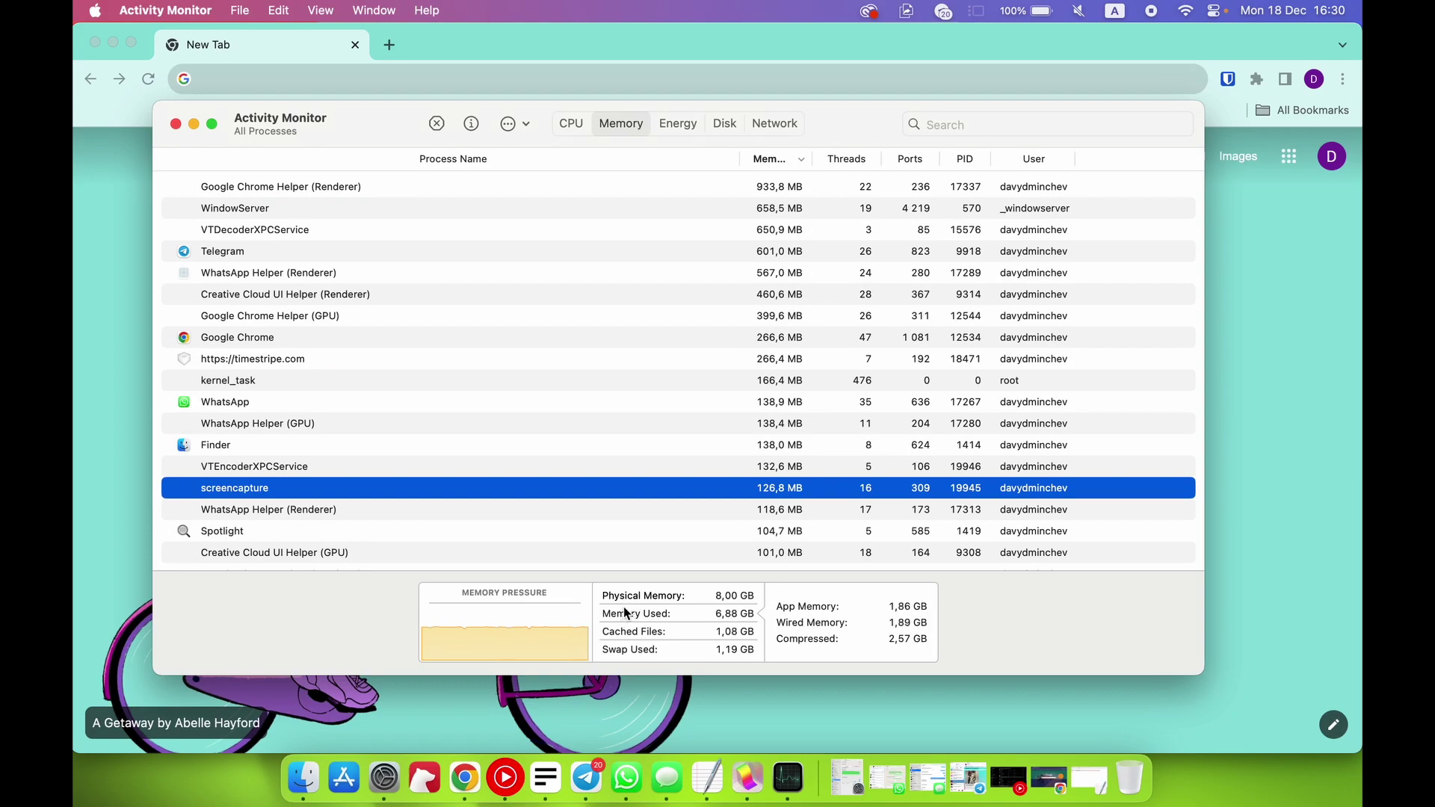
{"action": "mouse_move", "coordinate": [625, 620]}
{"action": "mouse_move", "coordinate": [744, 637]}
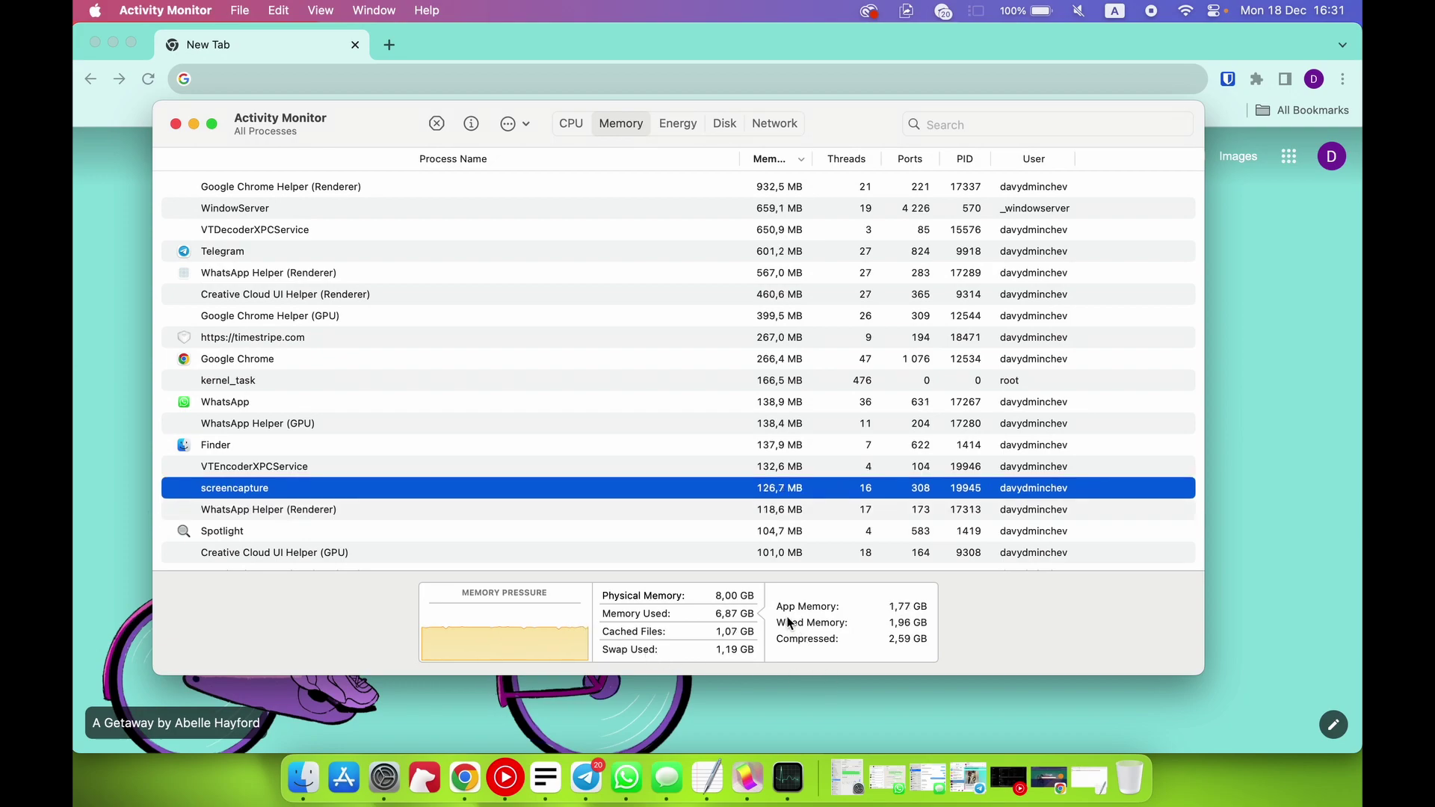
{"action": "mouse_move", "coordinate": [788, 622]}
Widen the Memory column and sort the process list by memory use.
{"action": "scroll", "coordinate": [498, 476], "scroll_direction": "up", "scroll_amount": 2}
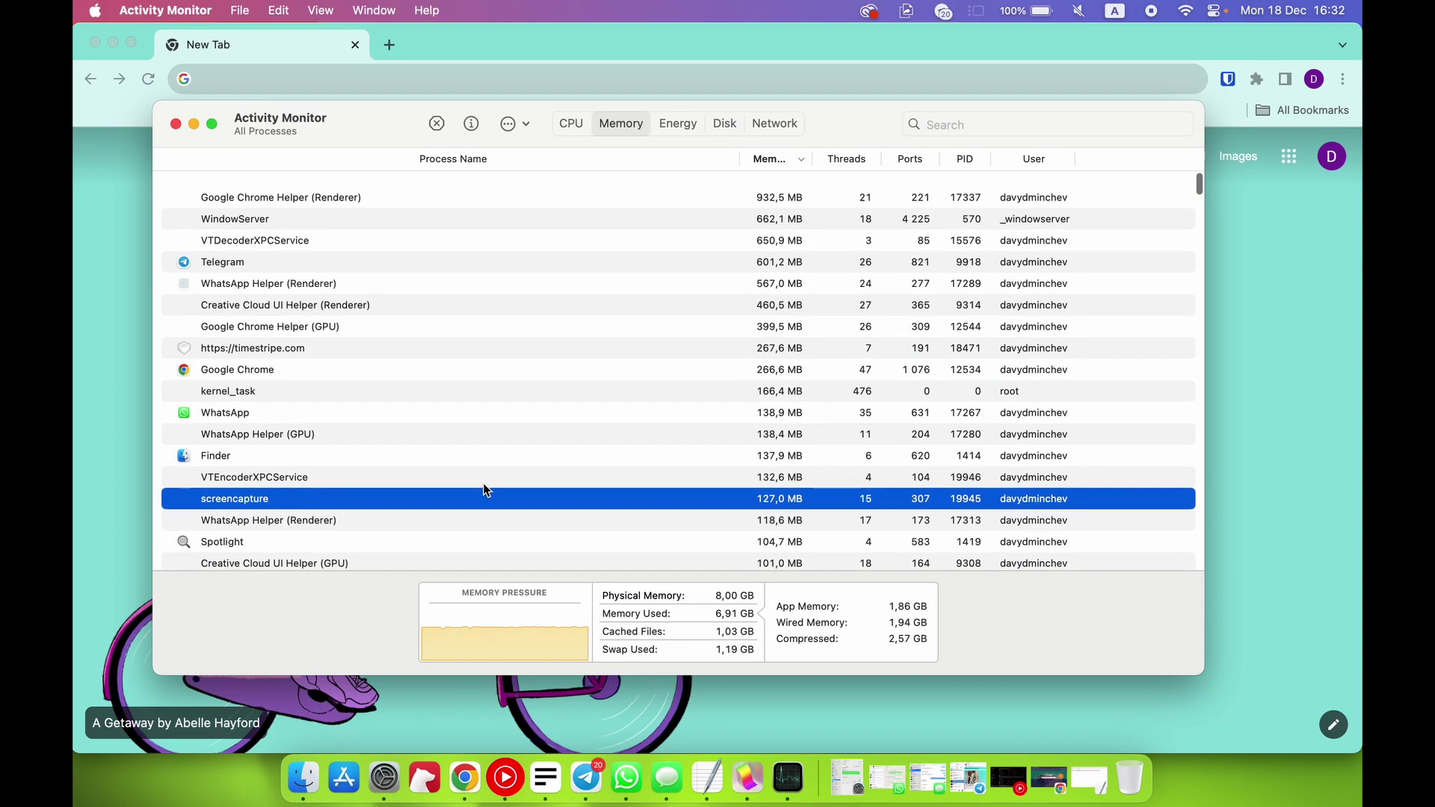
{"action": "left_click", "coordinate": [349, 236]}
{"action": "left_click", "coordinate": [519, 190]}
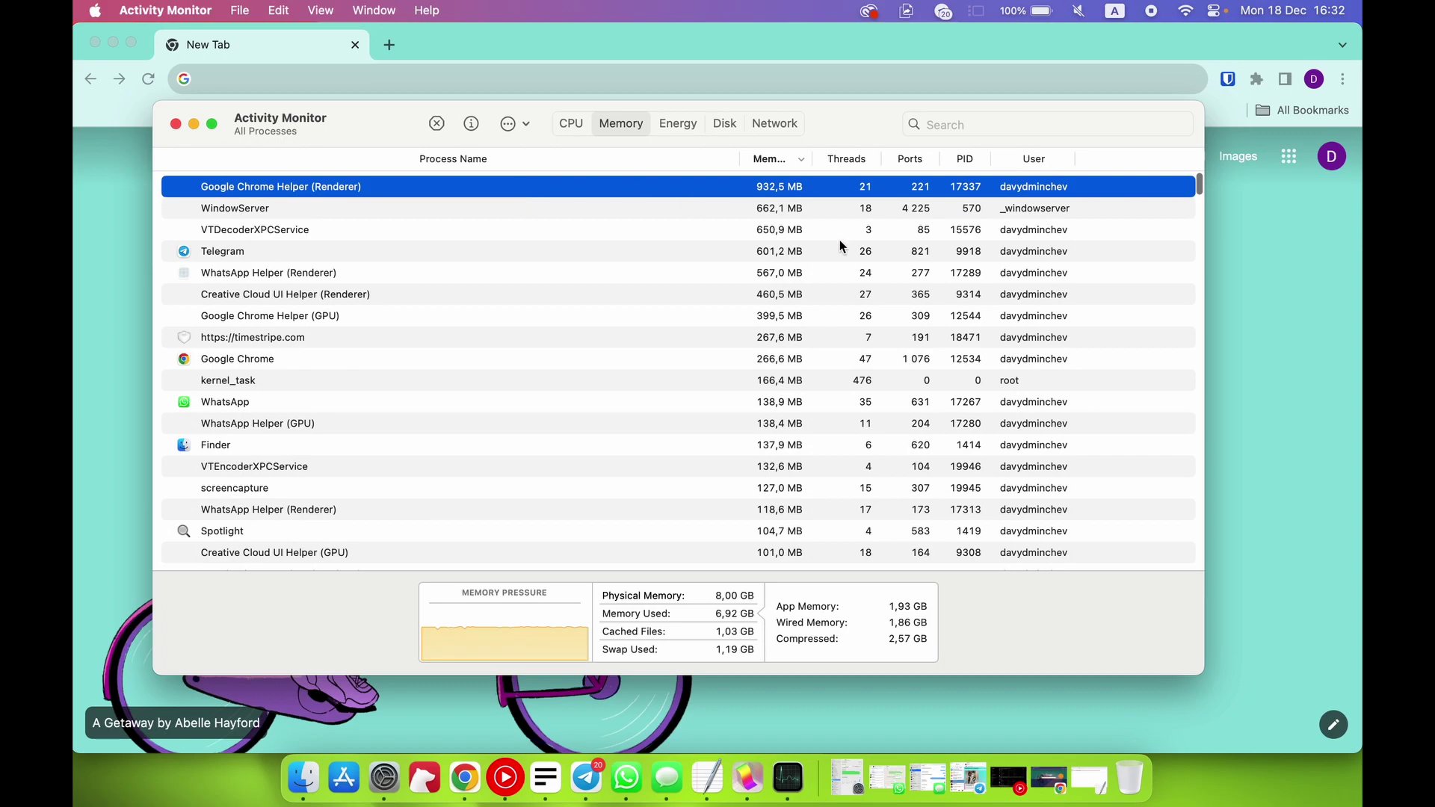
{"action": "left_click_drag", "start_coordinate": [815, 153], "coordinate": [843, 163]}
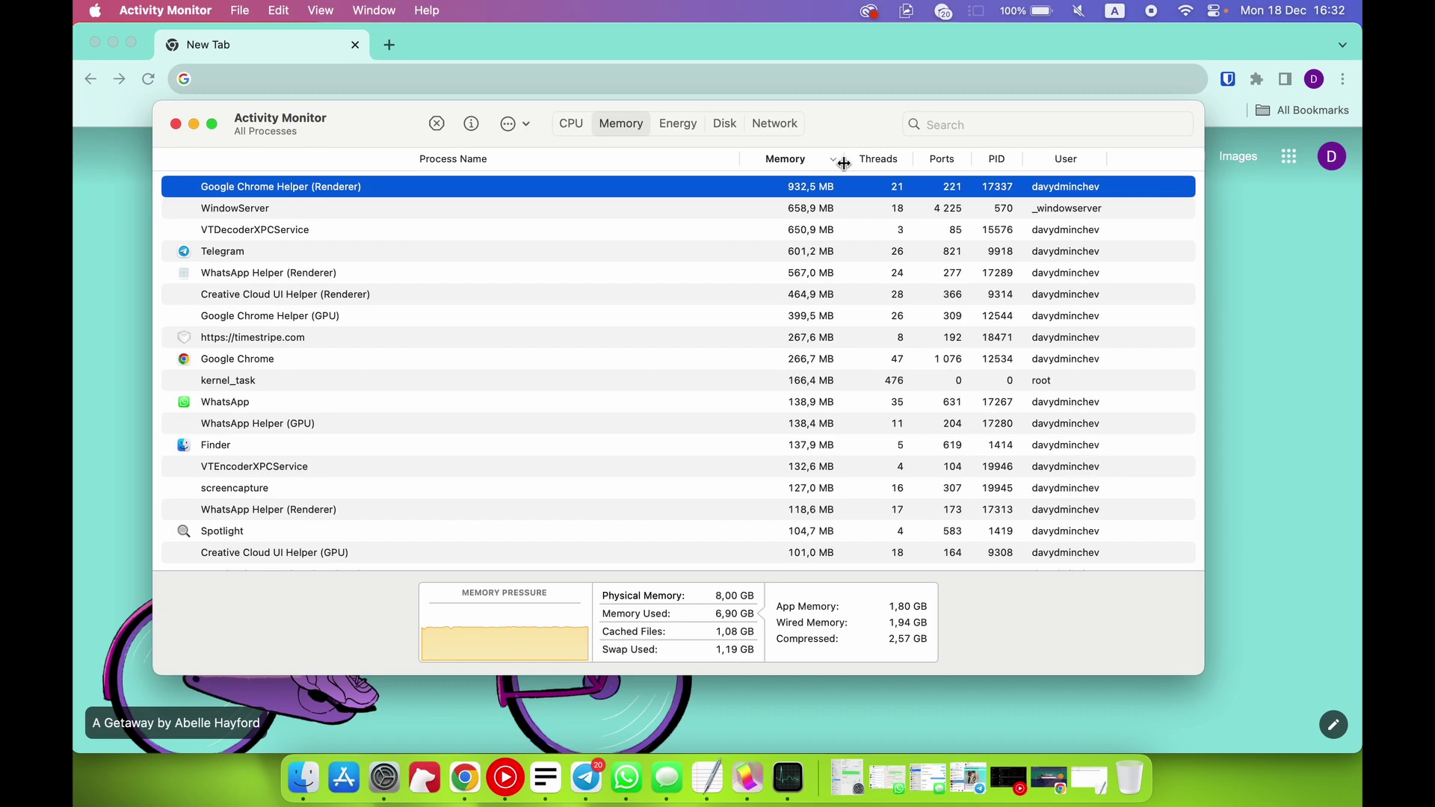
{"action": "left_click", "coordinate": [796, 158]}
{"action": "left_click", "coordinate": [797, 158]}
Try sorting by Threads, Ports and PID, each in both directions.
{"action": "left_click", "coordinate": [890, 160]}
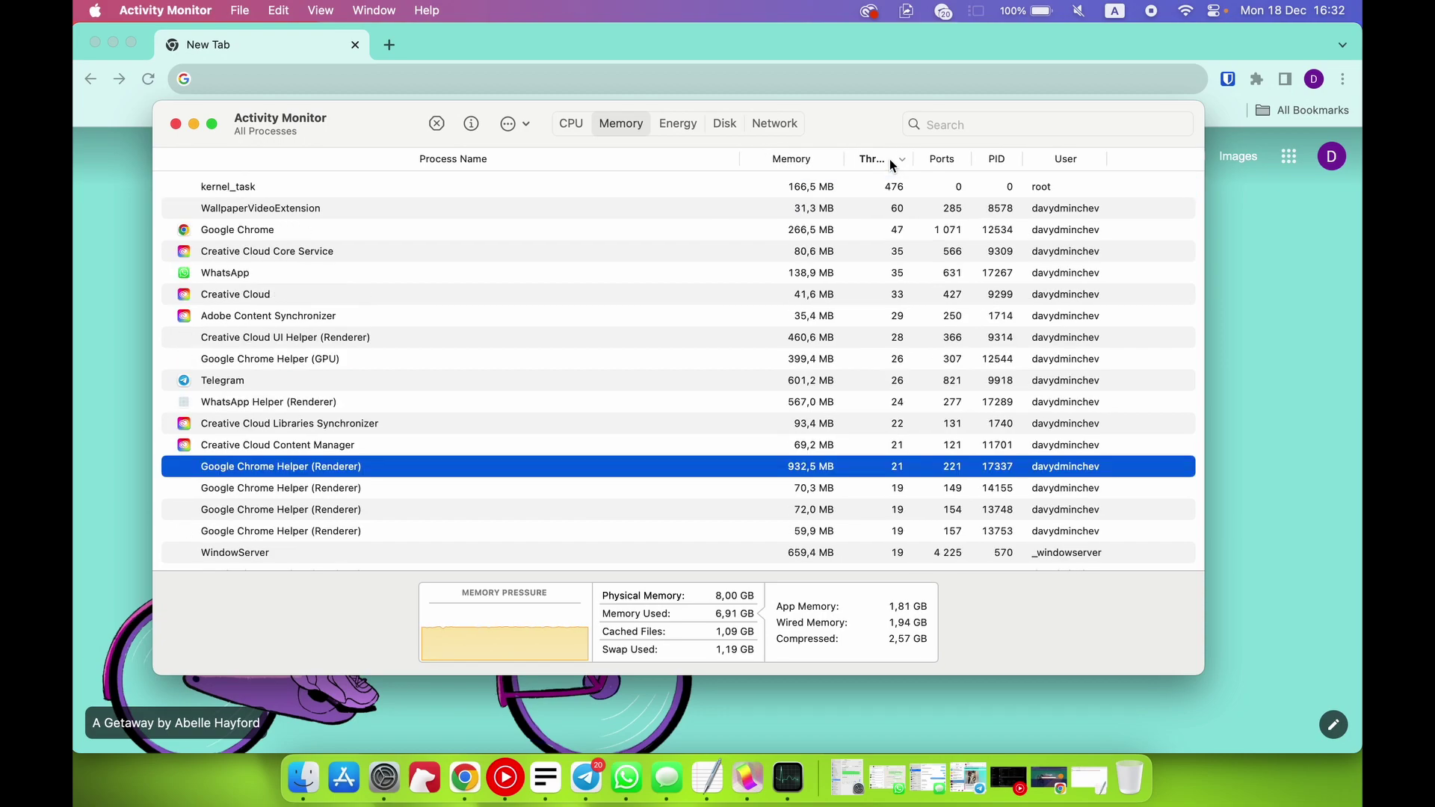
{"action": "left_click", "coordinate": [889, 160]}
{"action": "left_click", "coordinate": [944, 160]}
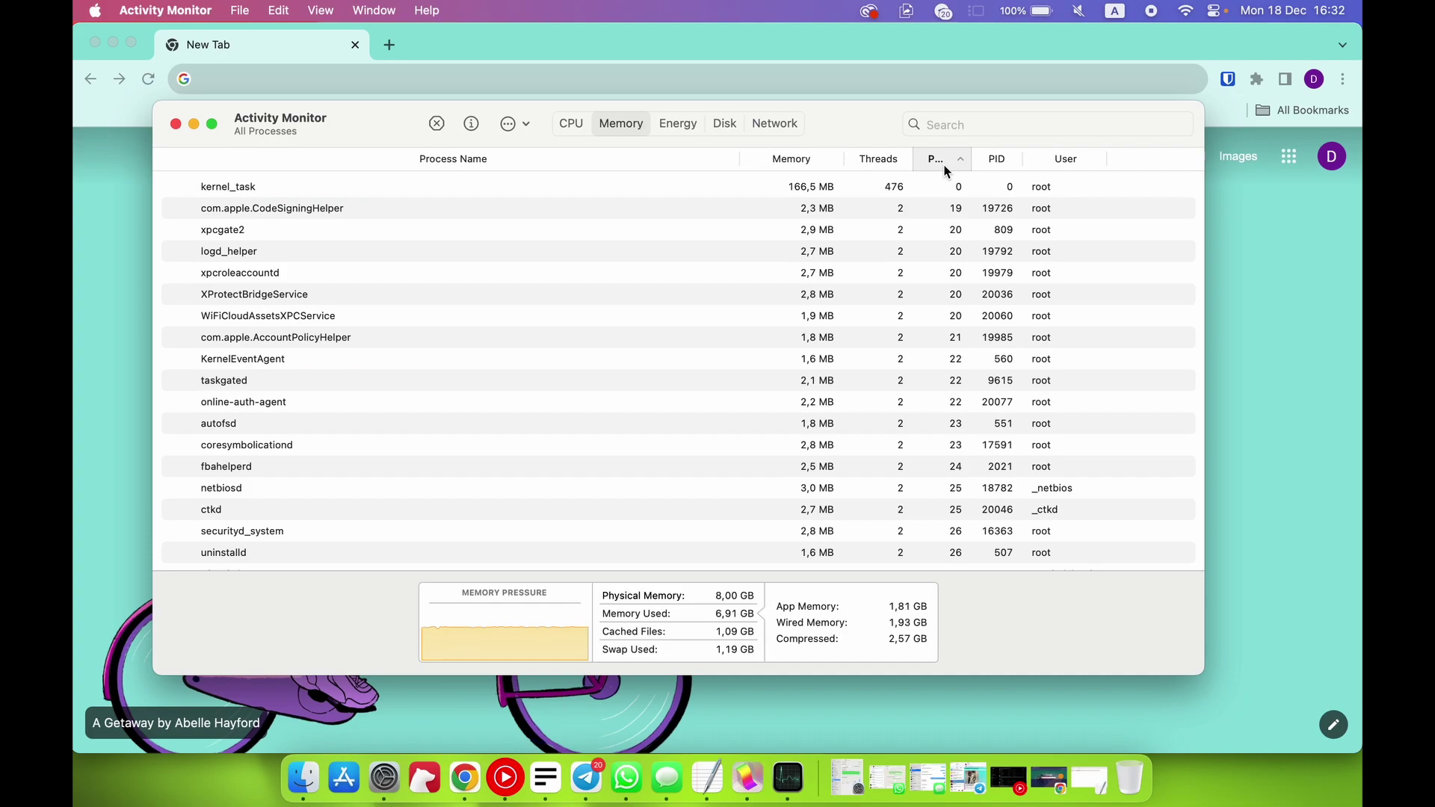
{"action": "left_click", "coordinate": [944, 160]}
{"action": "left_click", "coordinate": [1003, 165]}
{"action": "left_click", "coordinate": [1002, 165]}
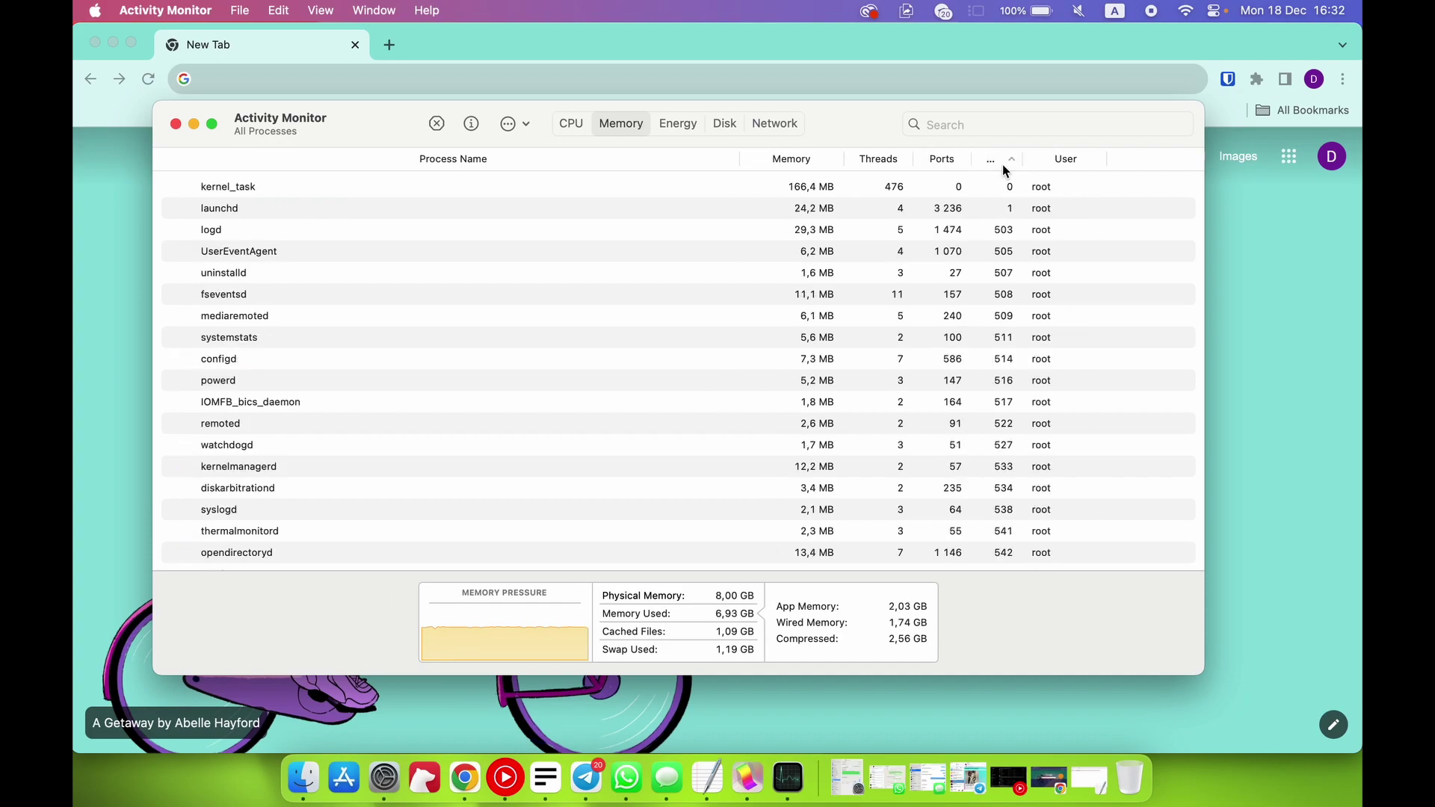
Sort by memory largest first, then select VTDecoderXPCService, WindowServer and Chrome Helper (Renderer).
{"action": "left_click", "coordinate": [791, 160]}
{"action": "left_click", "coordinate": [788, 159]}
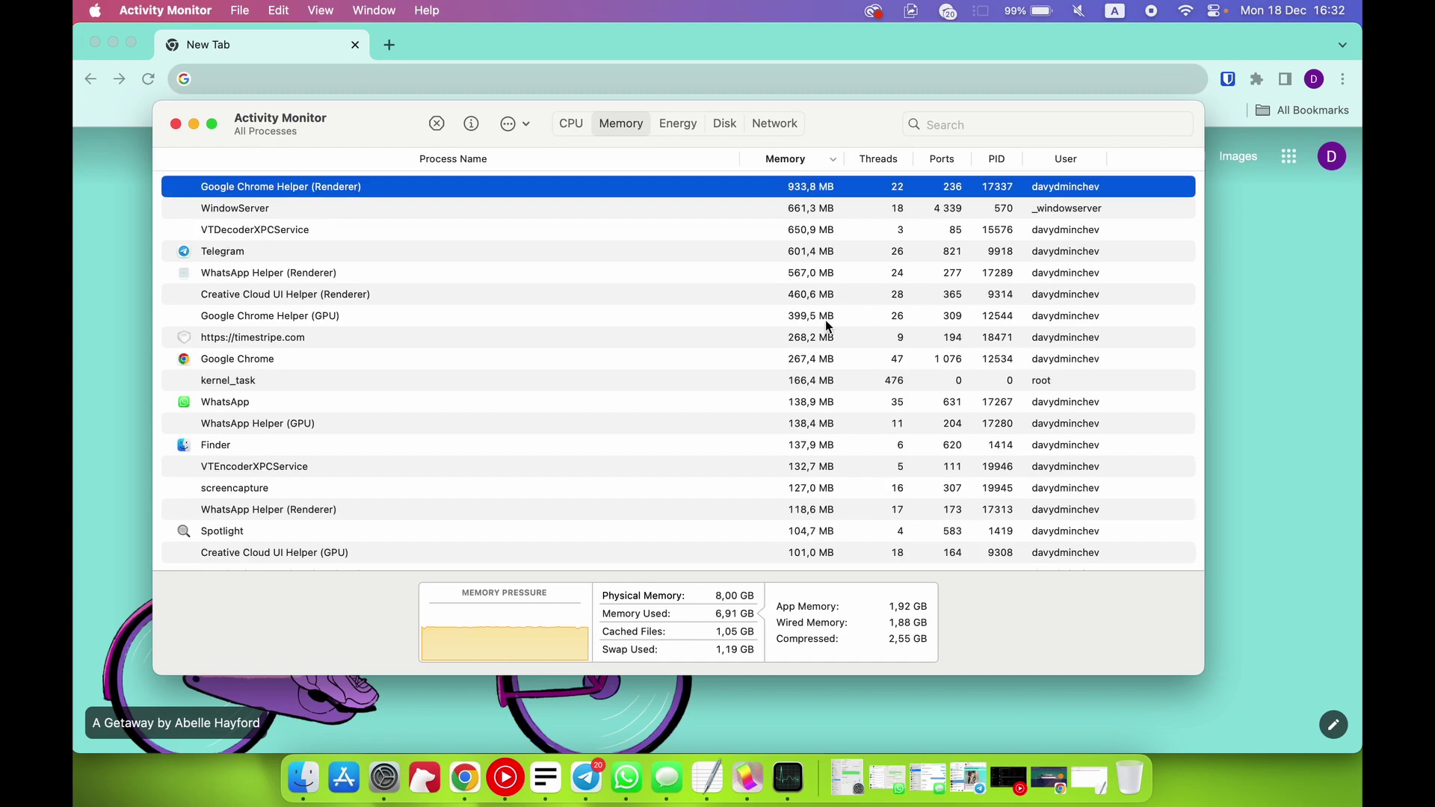
{"action": "scroll", "coordinate": [827, 327], "scroll_direction": "up", "scroll_amount": 1}
{"action": "left_click", "coordinate": [639, 236]}
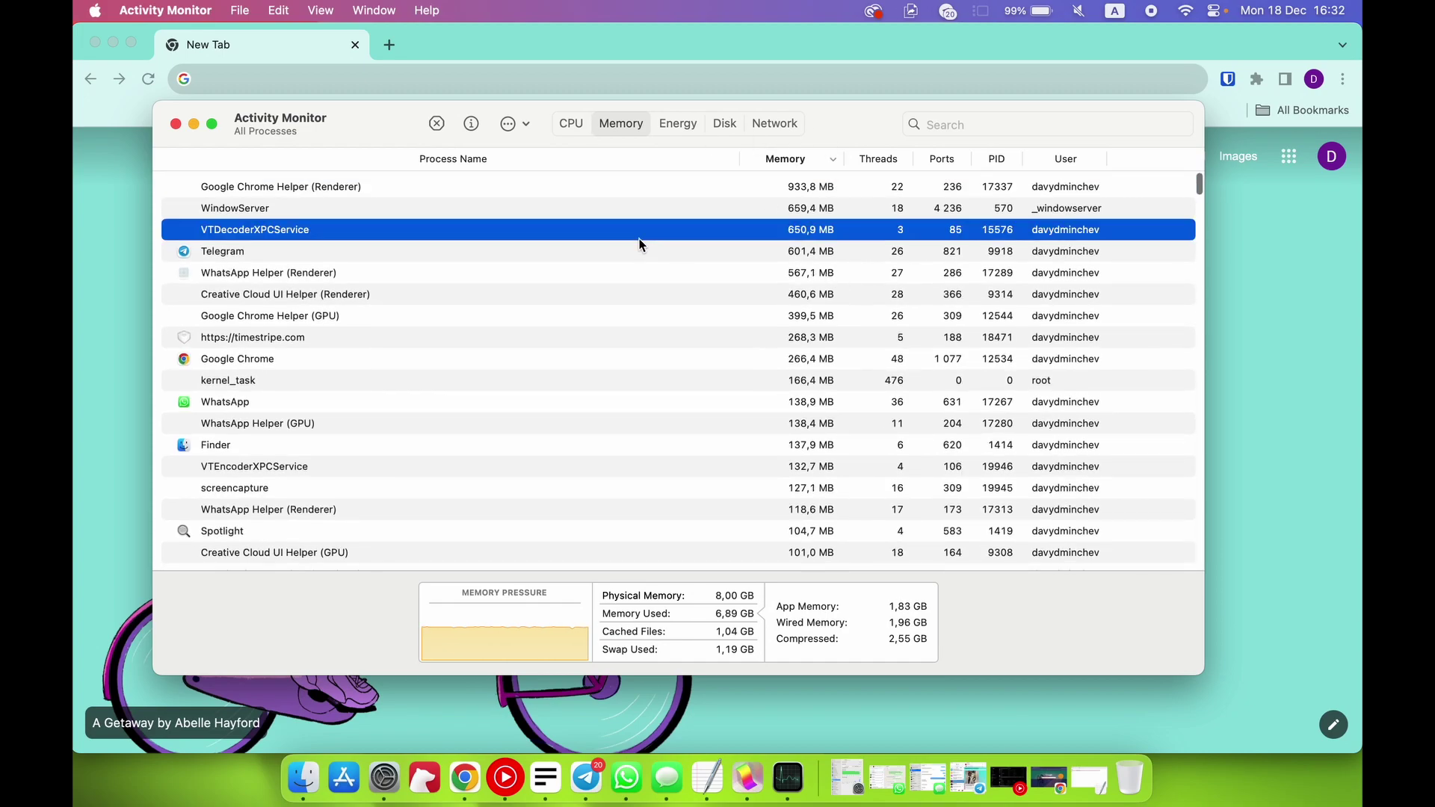
{"action": "left_click", "coordinate": [527, 206]}
{"action": "left_click", "coordinate": [450, 186]}
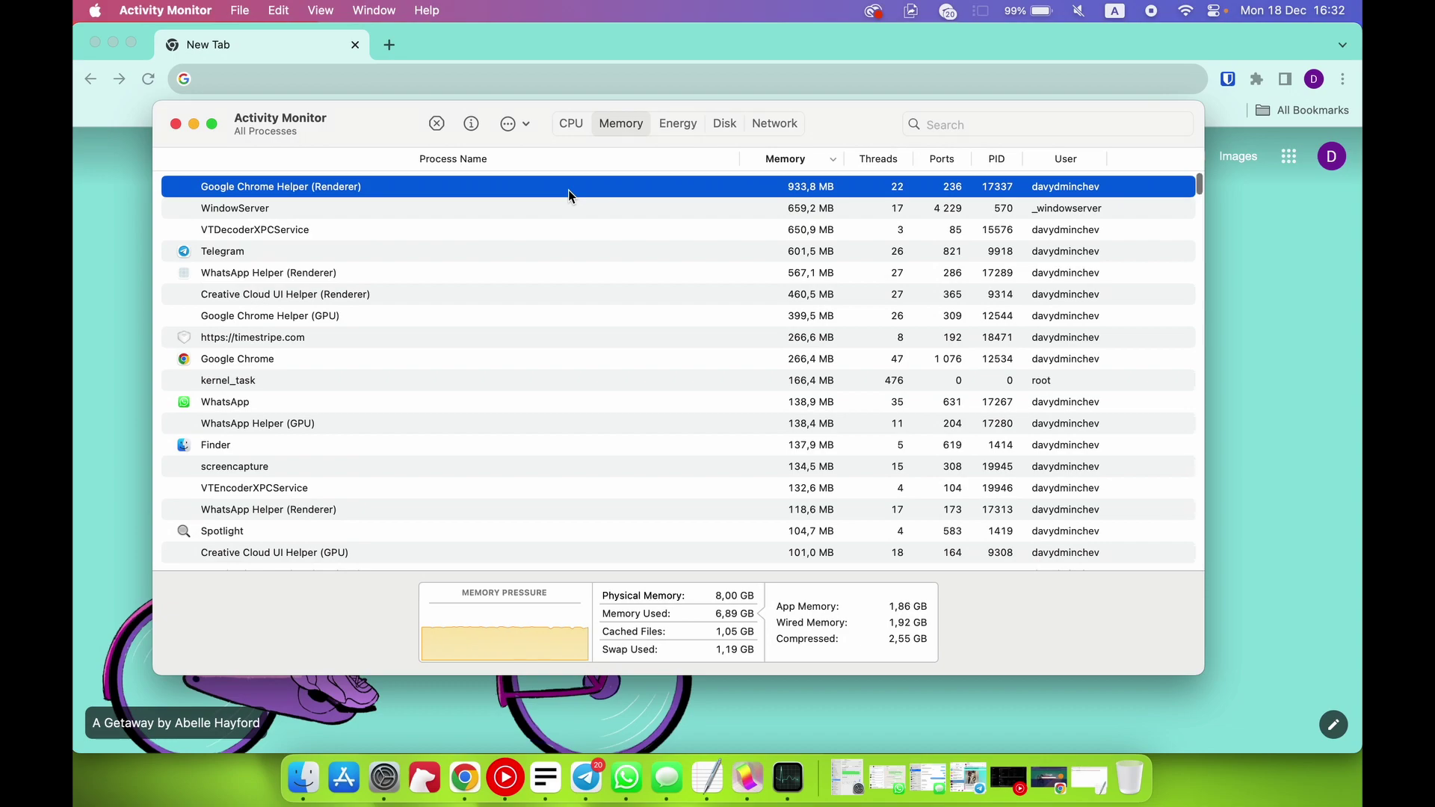
Force quit Google Chrome Helper (Renderer) from its process inspector window.
{"action": "double_click", "coordinate": [517, 186]}
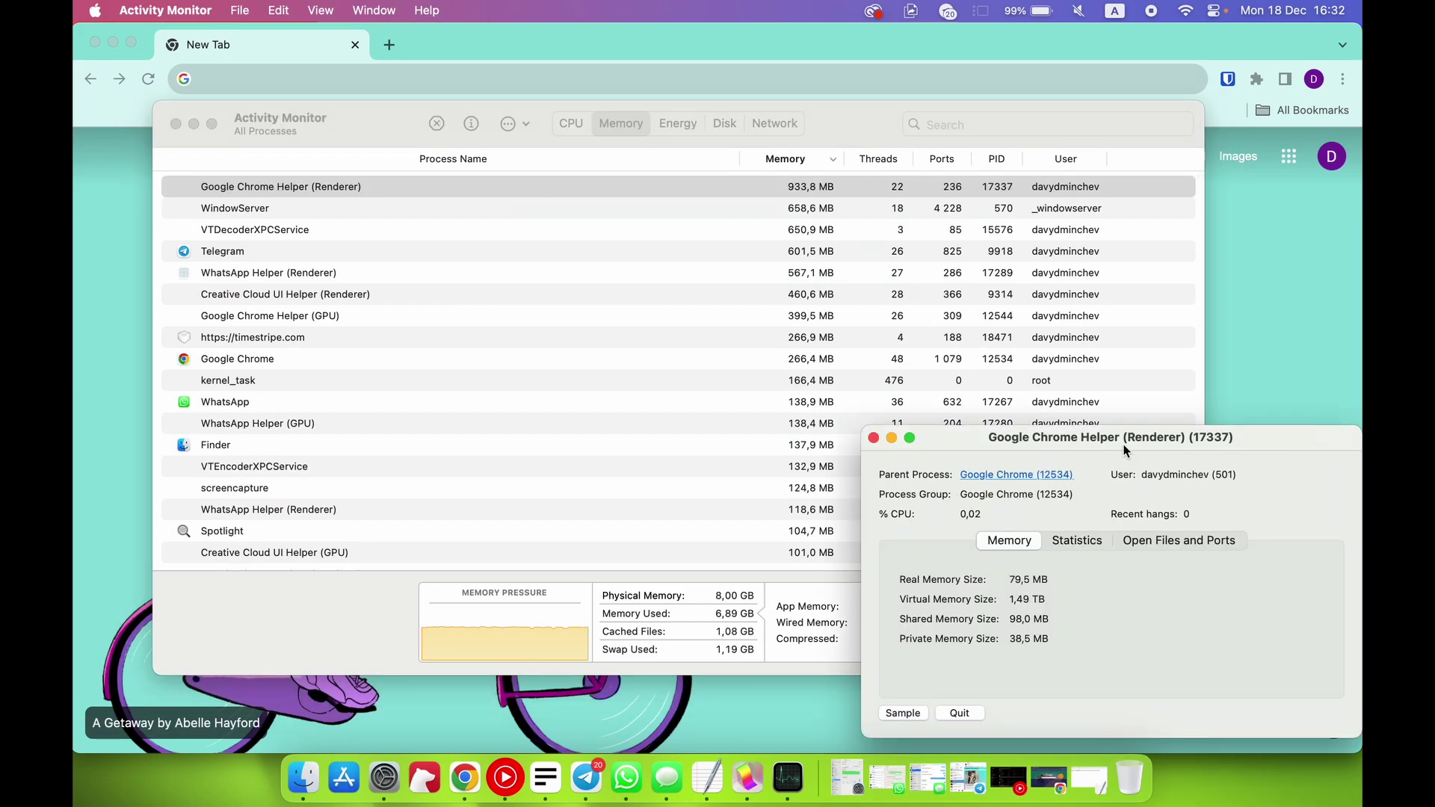
{"action": "left_click_drag", "start_coordinate": [1122, 443], "coordinate": [891, 329]}
{"action": "left_click", "coordinate": [727, 598]}
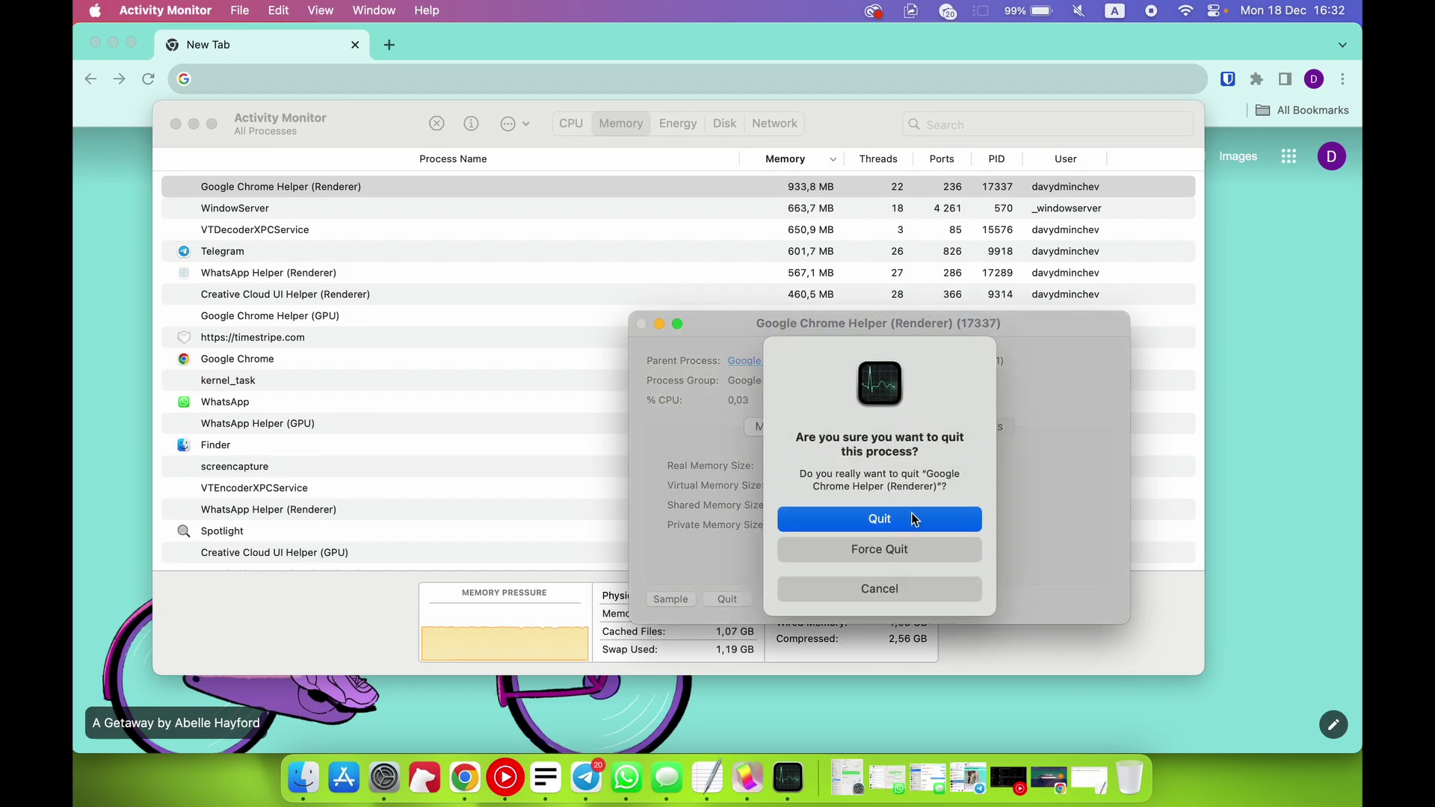
{"action": "left_click", "coordinate": [905, 549]}
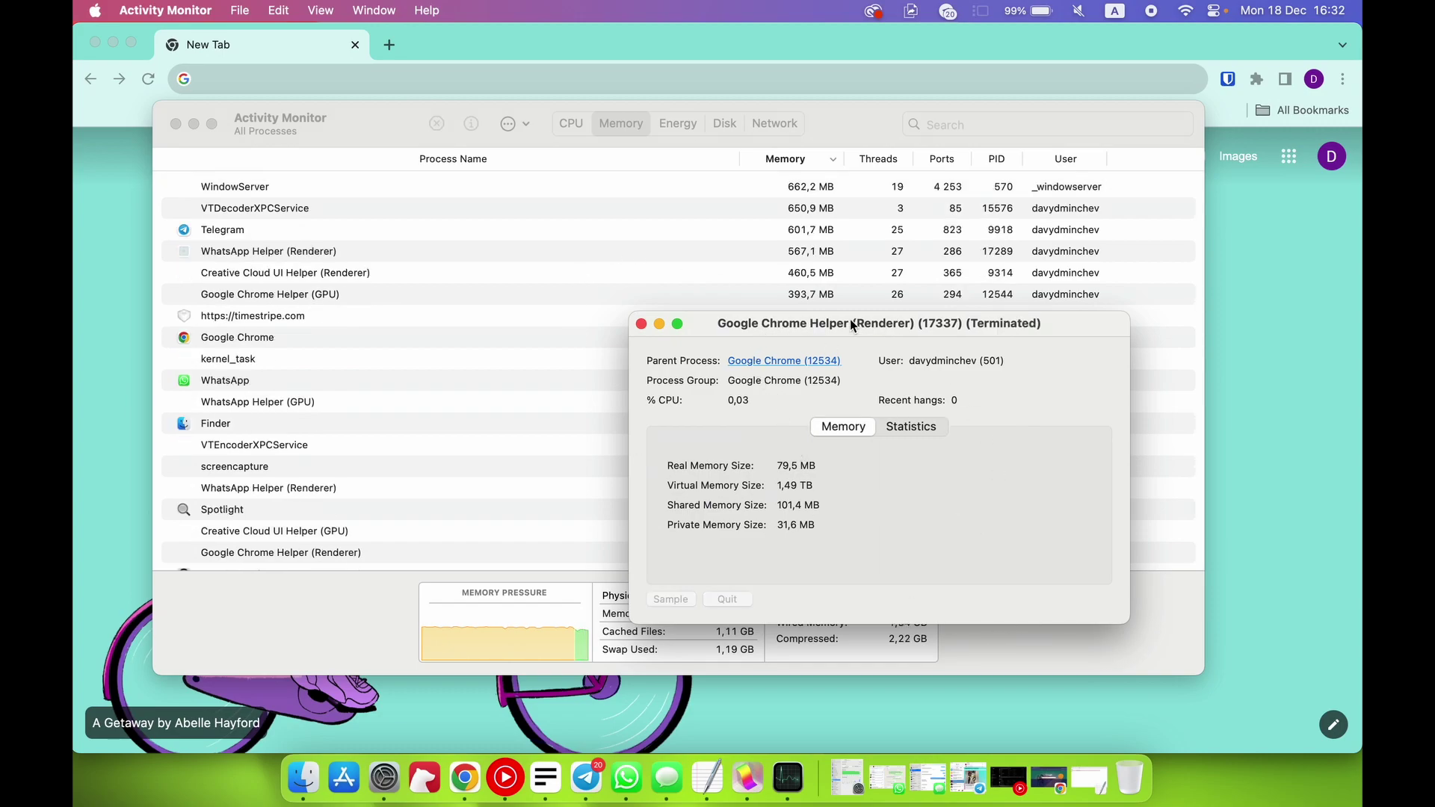
{"action": "left_click", "coordinate": [642, 325]}
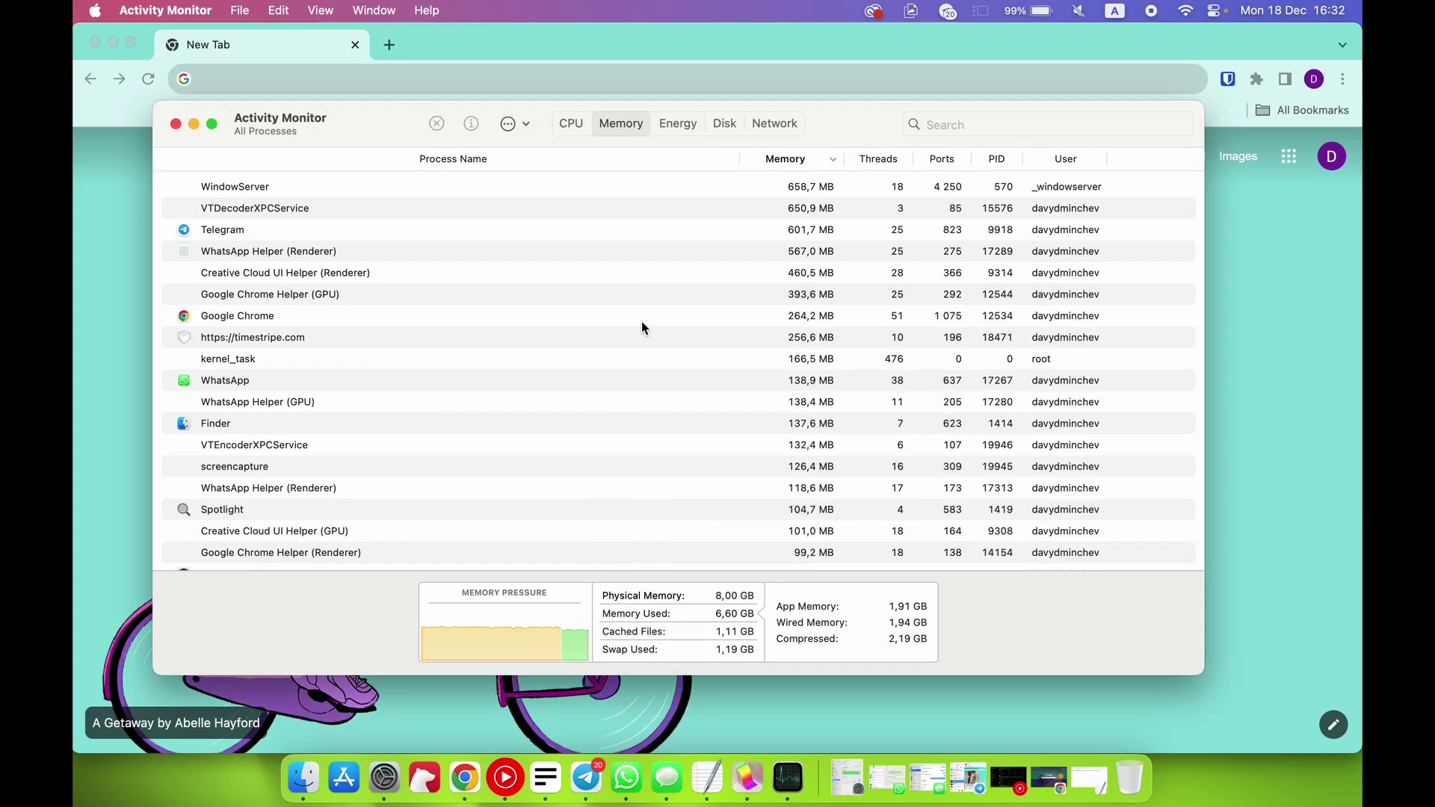
{"action": "left_click", "coordinate": [643, 322]}
{"action": "scroll", "coordinate": [559, 362], "scroll_direction": "down", "scroll_amount": 5}
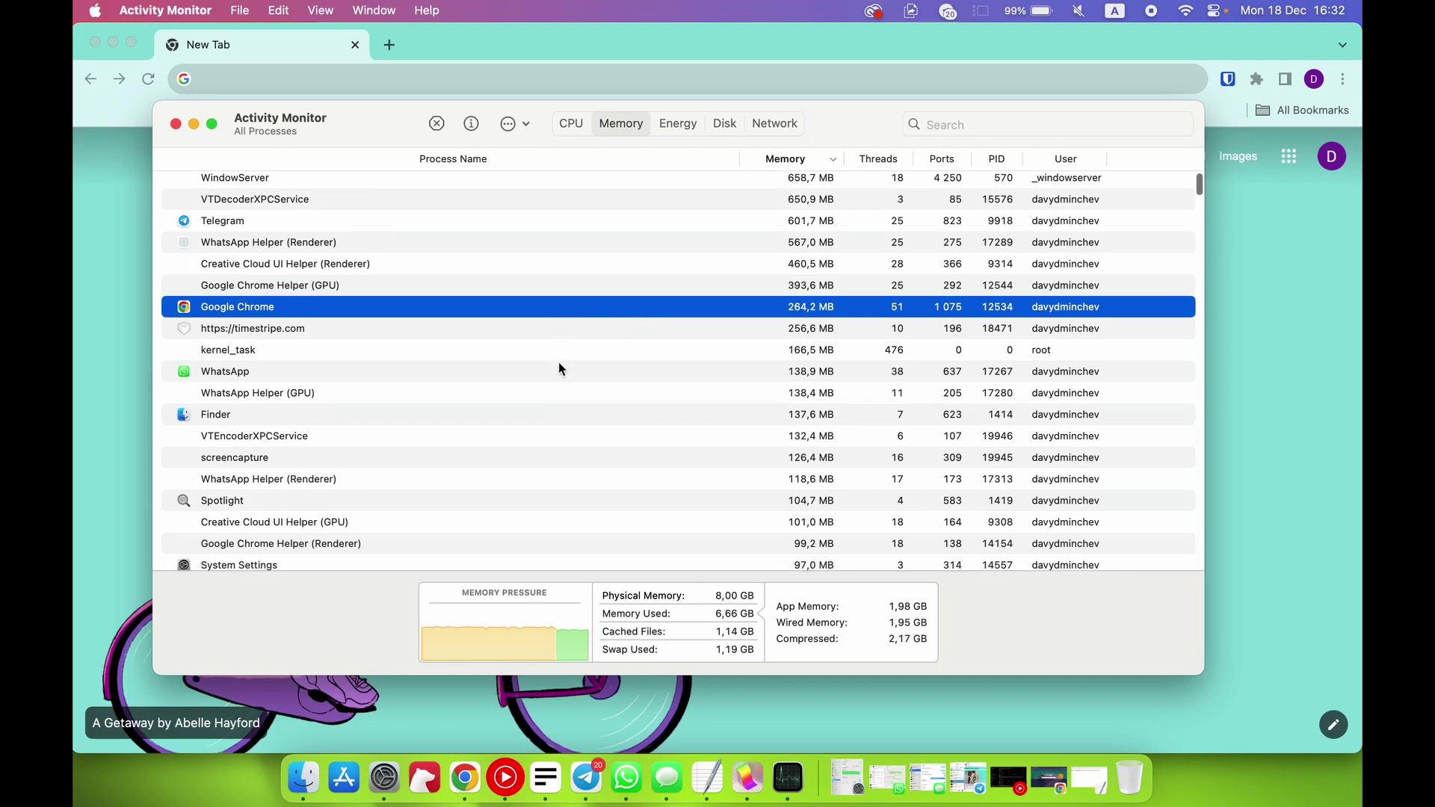
{"action": "scroll", "coordinate": [559, 361], "scroll_direction": "up", "scroll_amount": 5}
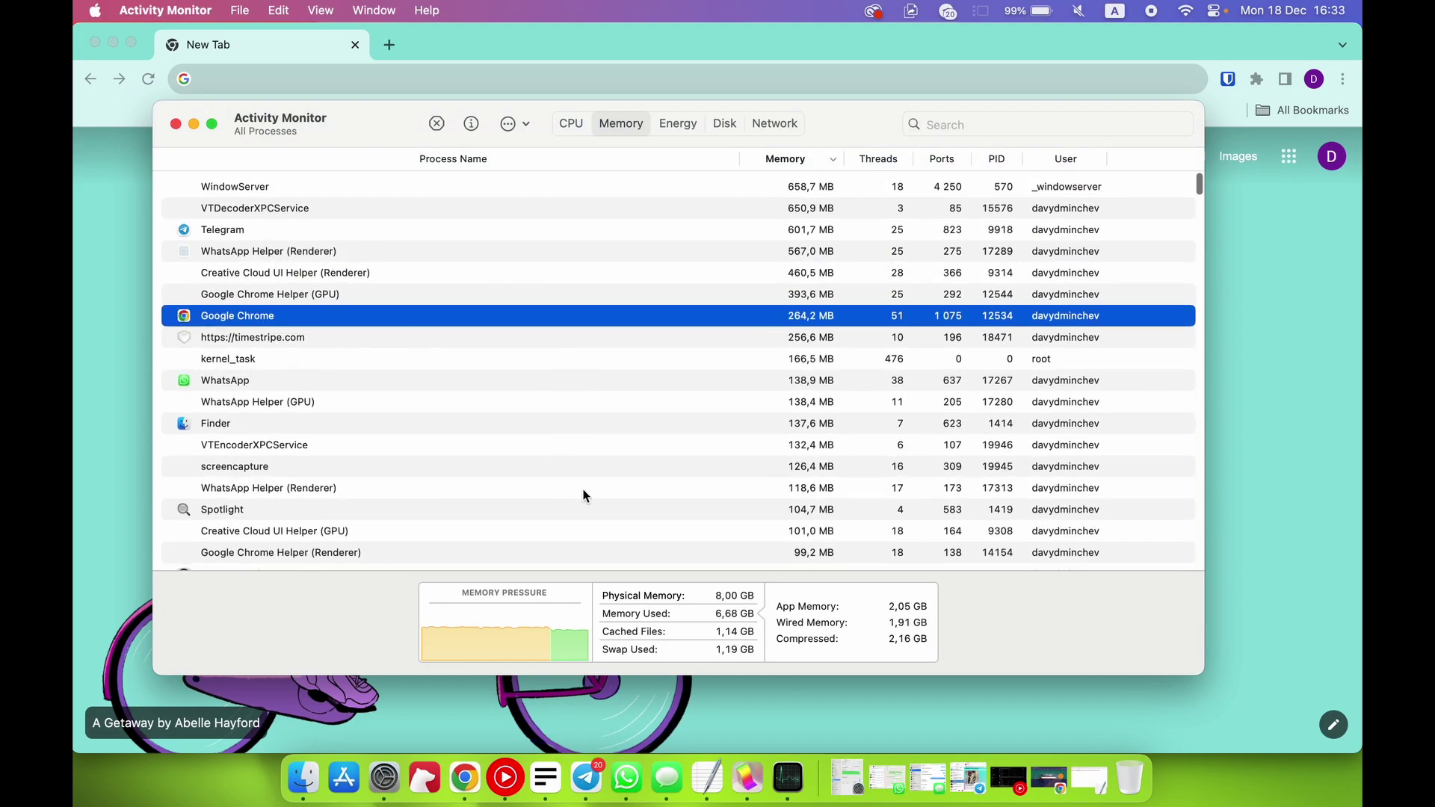
{"action": "right_click", "coordinate": [464, 781]}
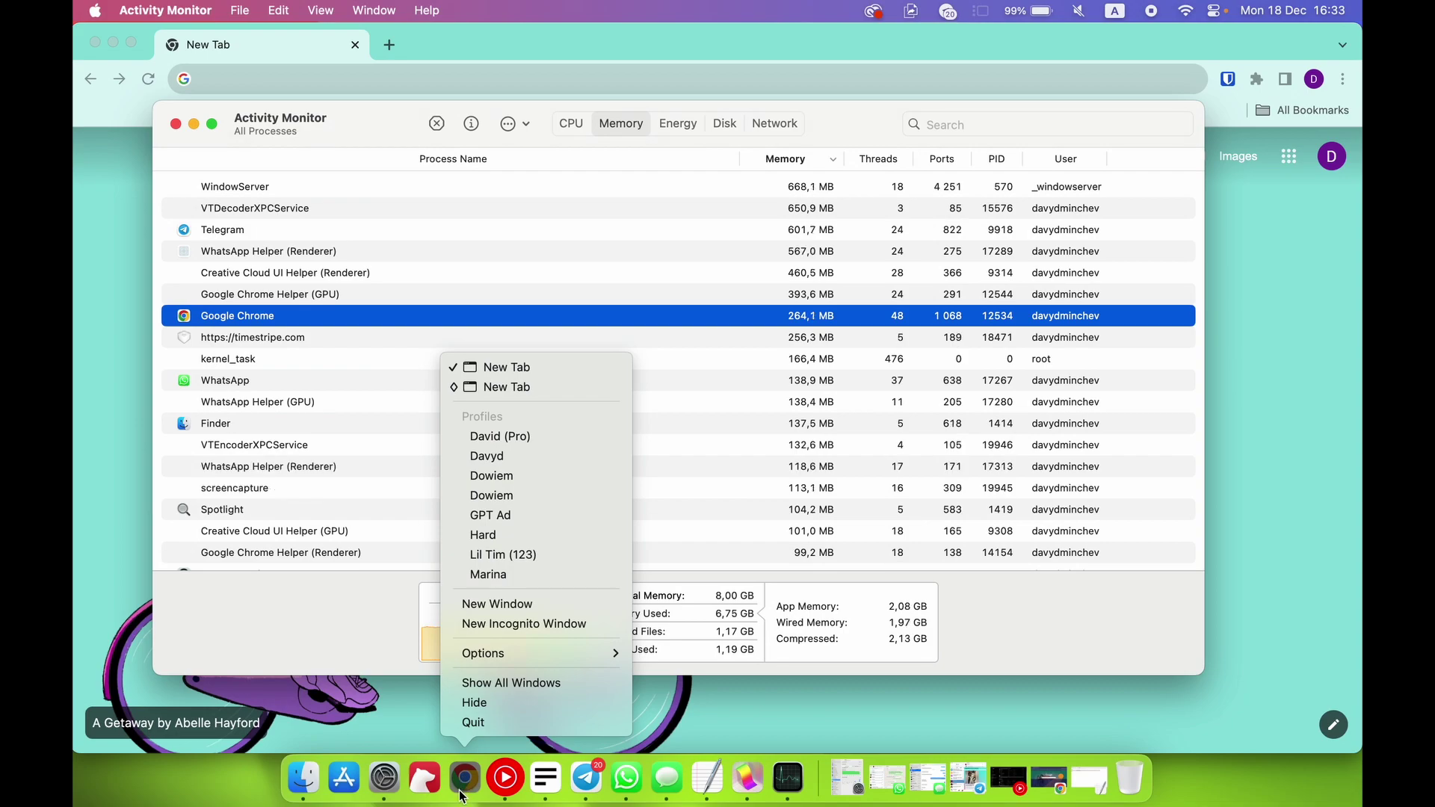
{"action": "key", "text": "Escape"}
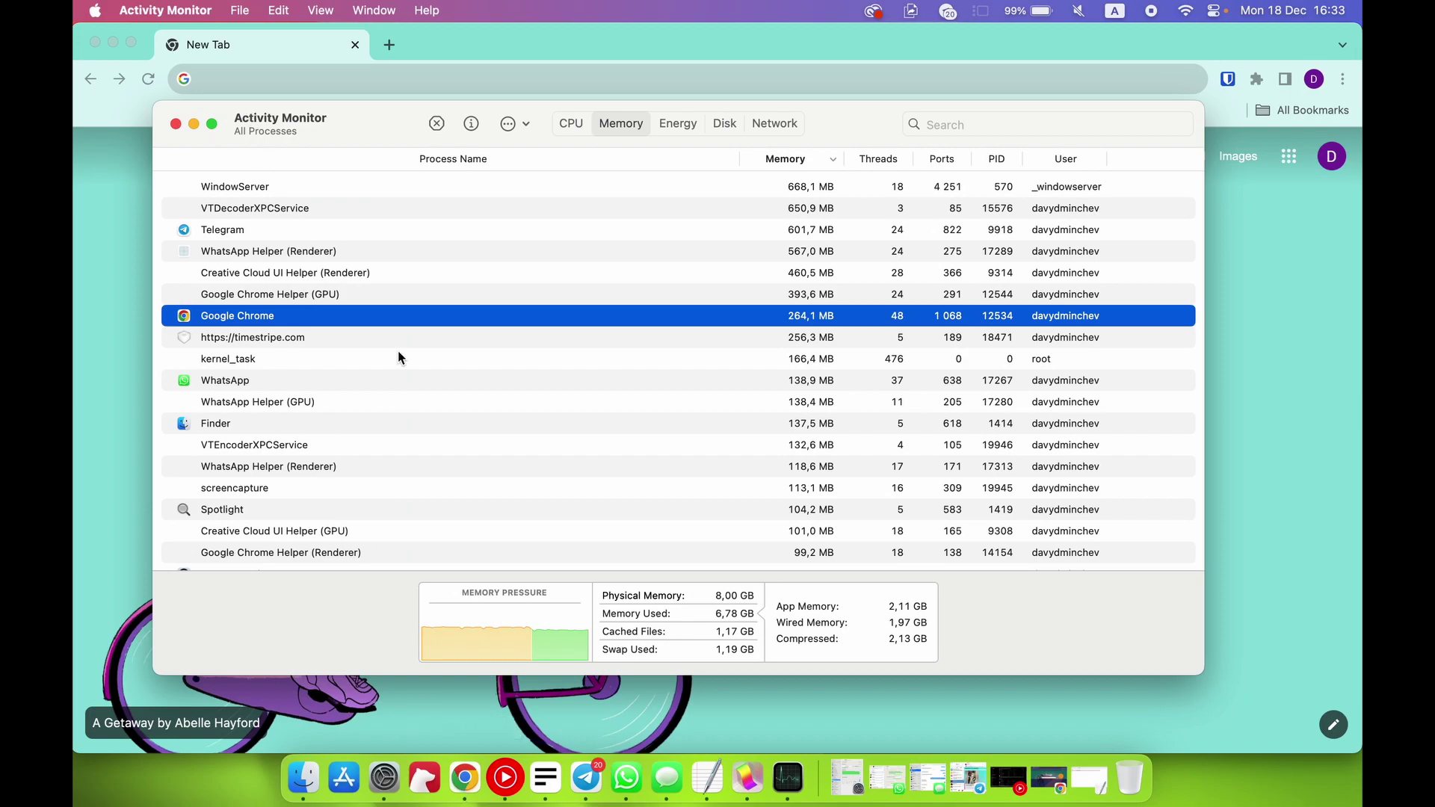
{"action": "scroll", "coordinate": [473, 500], "scroll_direction": "down", "scroll_amount": 3}
{"action": "scroll", "coordinate": [472, 501], "scroll_direction": "down", "scroll_amount": 10}
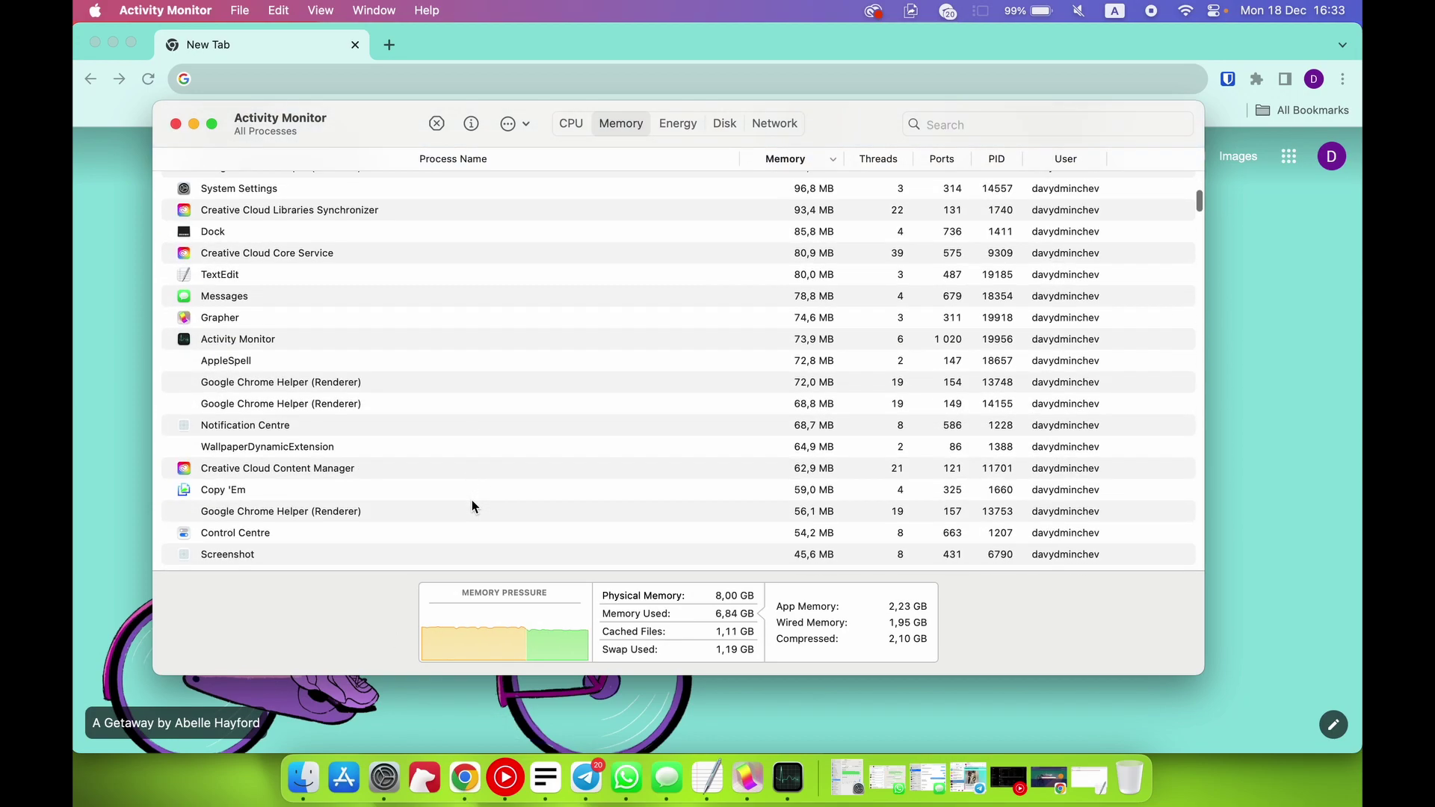
{"action": "scroll", "coordinate": [472, 500], "scroll_direction": "up", "scroll_amount": 12}
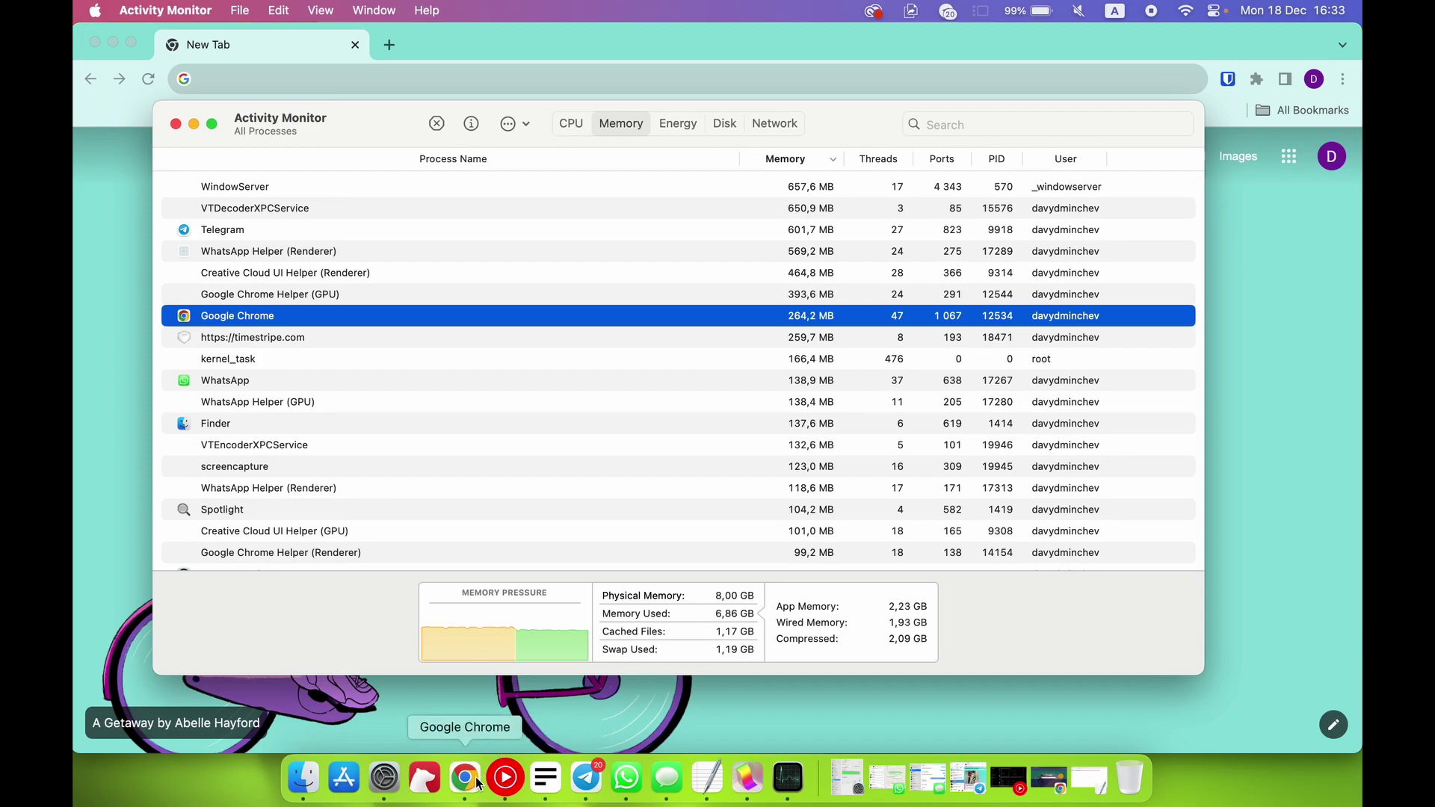
{"action": "scroll", "coordinate": [525, 225], "scroll_direction": "up", "scroll_amount": 2}
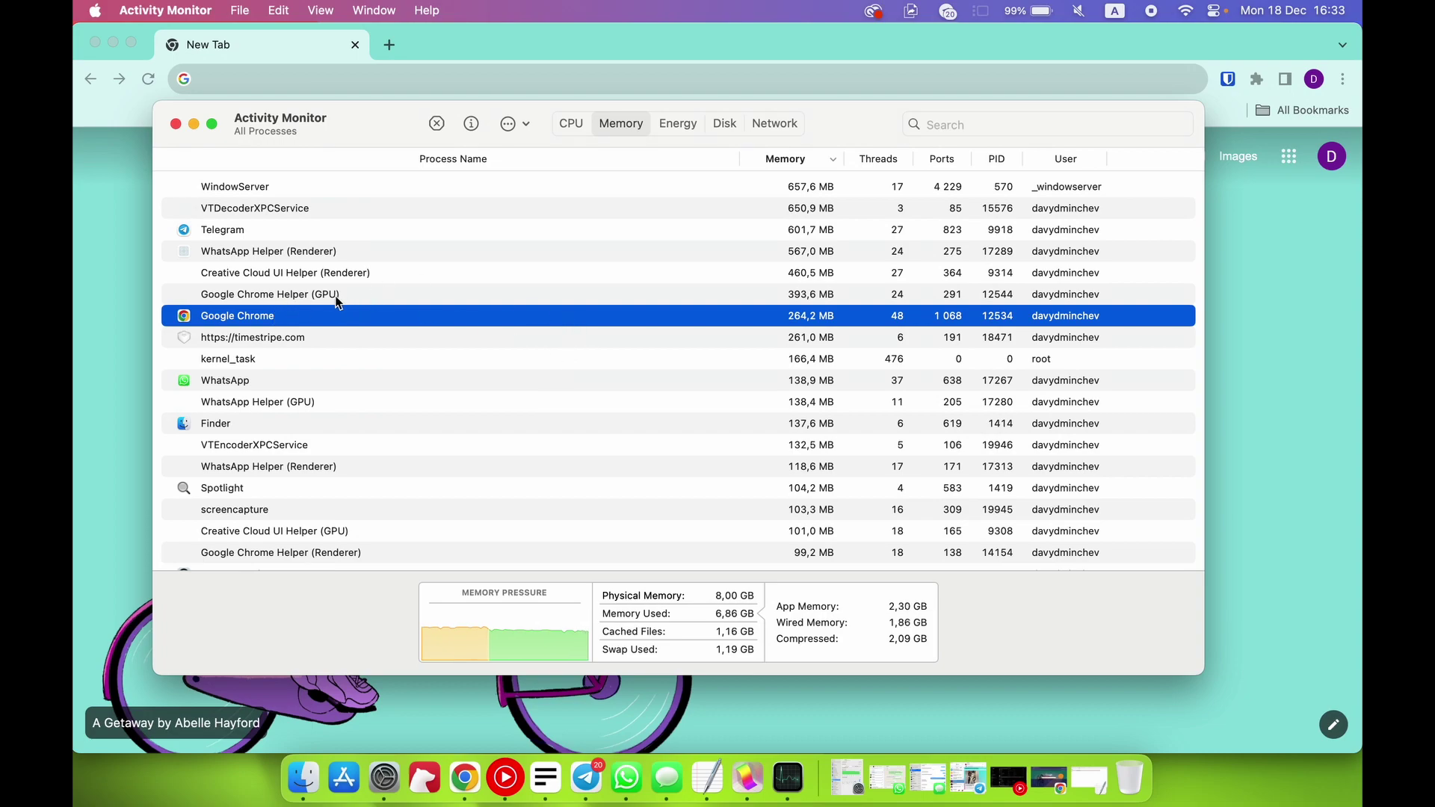
{"action": "left_click", "coordinate": [274, 338]}
{"action": "left_click", "coordinate": [266, 318]}
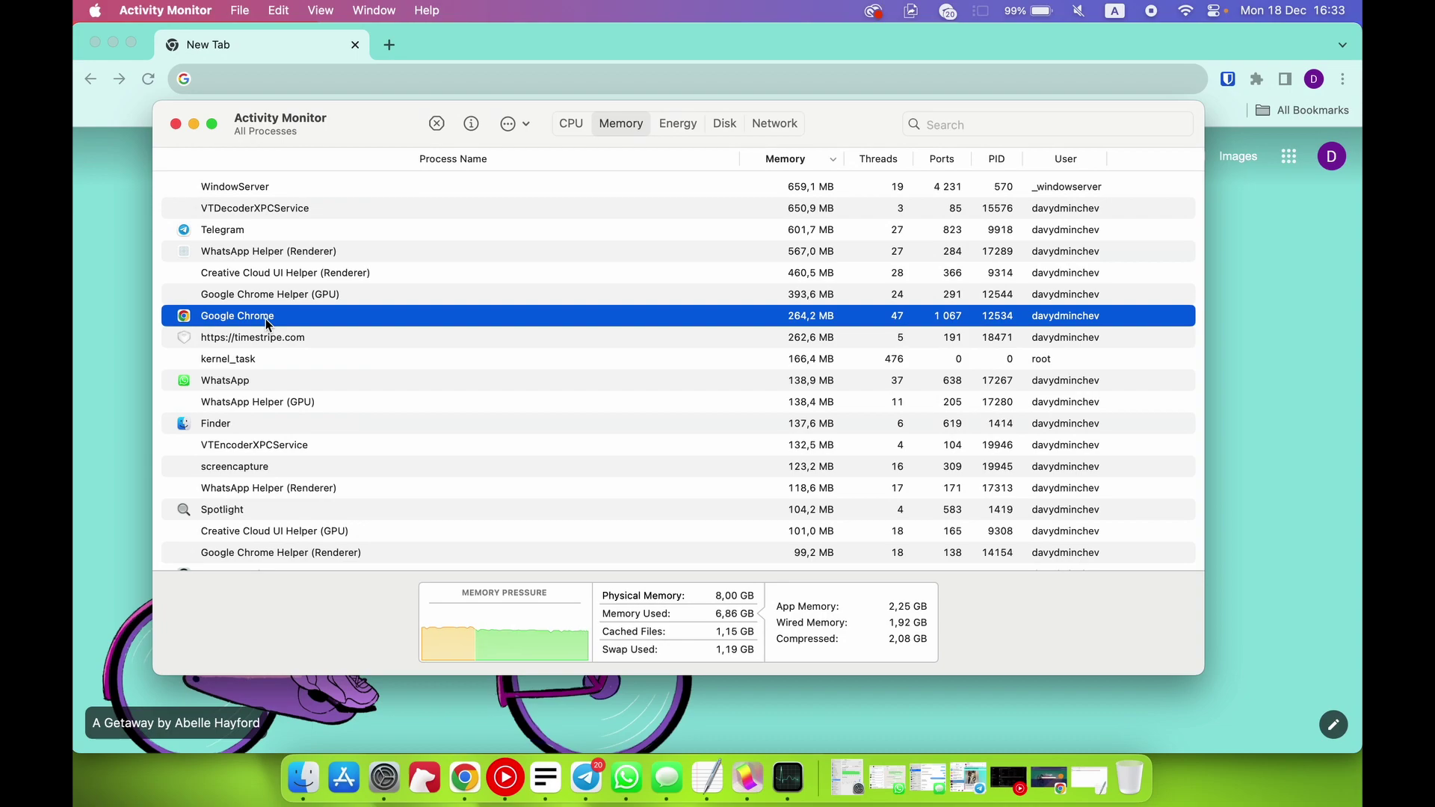
Force quit WhatsApp from its inspector, close the inspector and check the memory list.
{"action": "left_click", "coordinate": [267, 361]}
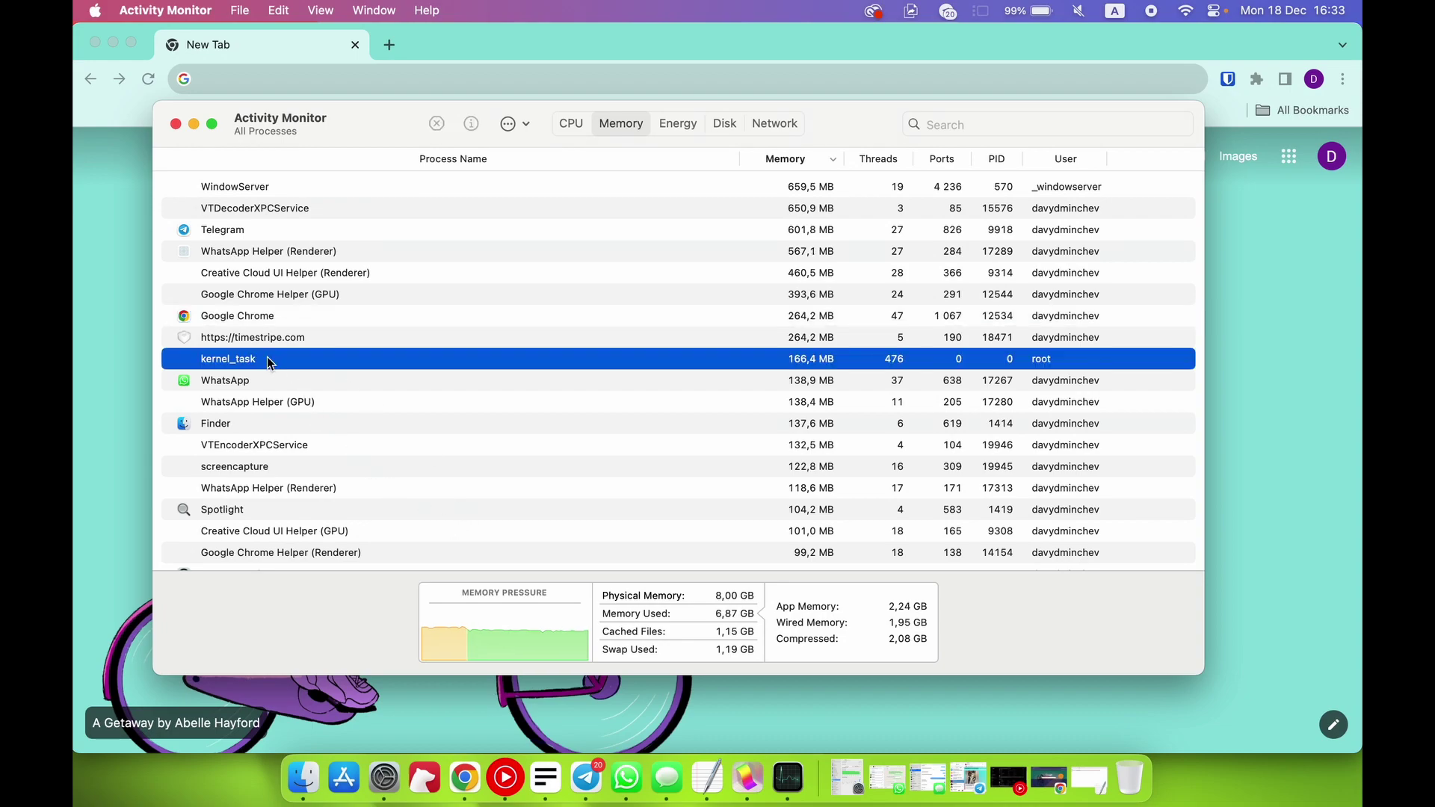
{"action": "left_click", "coordinate": [369, 379]}
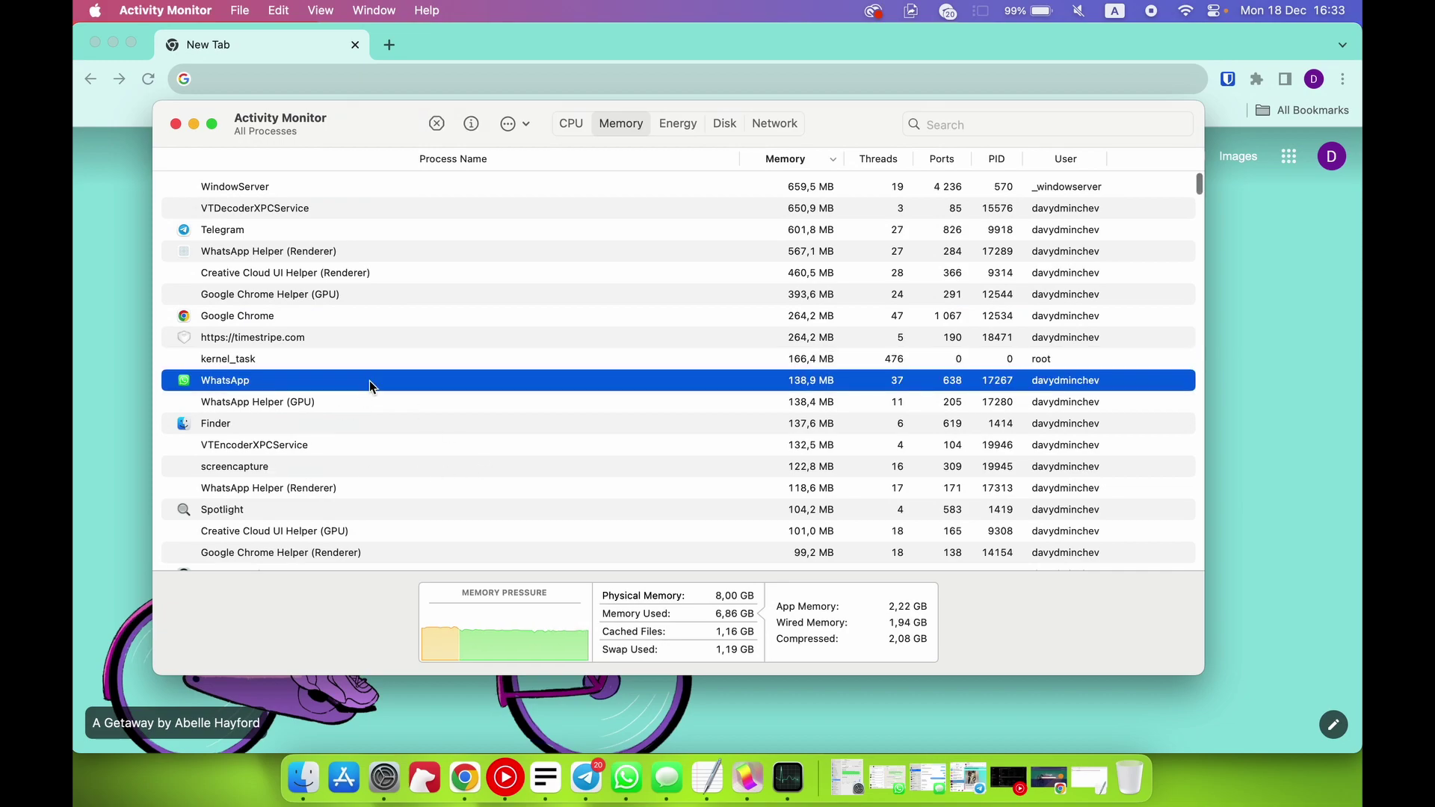
{"action": "double_click", "coordinate": [370, 379]}
{"action": "left_click", "coordinate": [753, 625]}
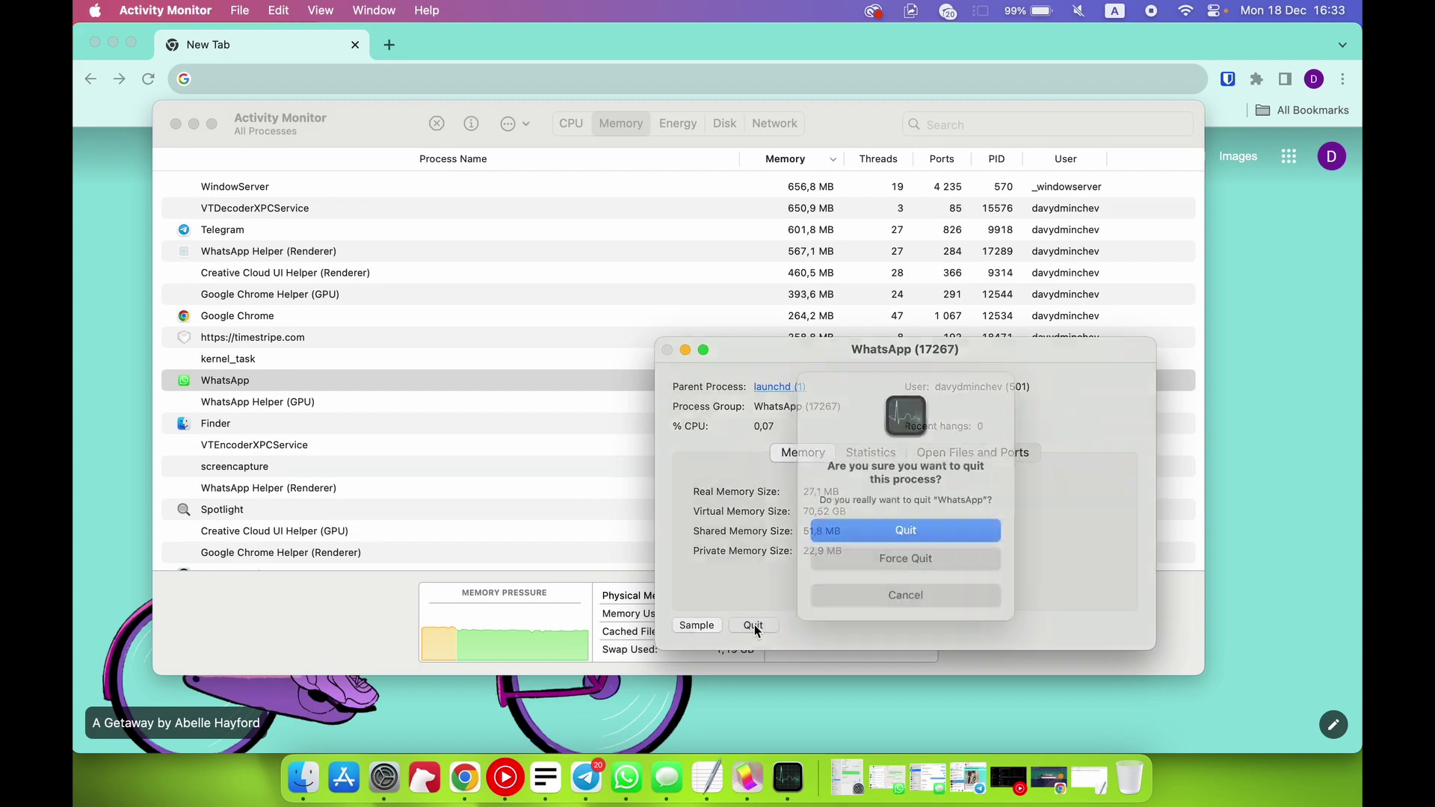
{"action": "left_click", "coordinate": [919, 567]}
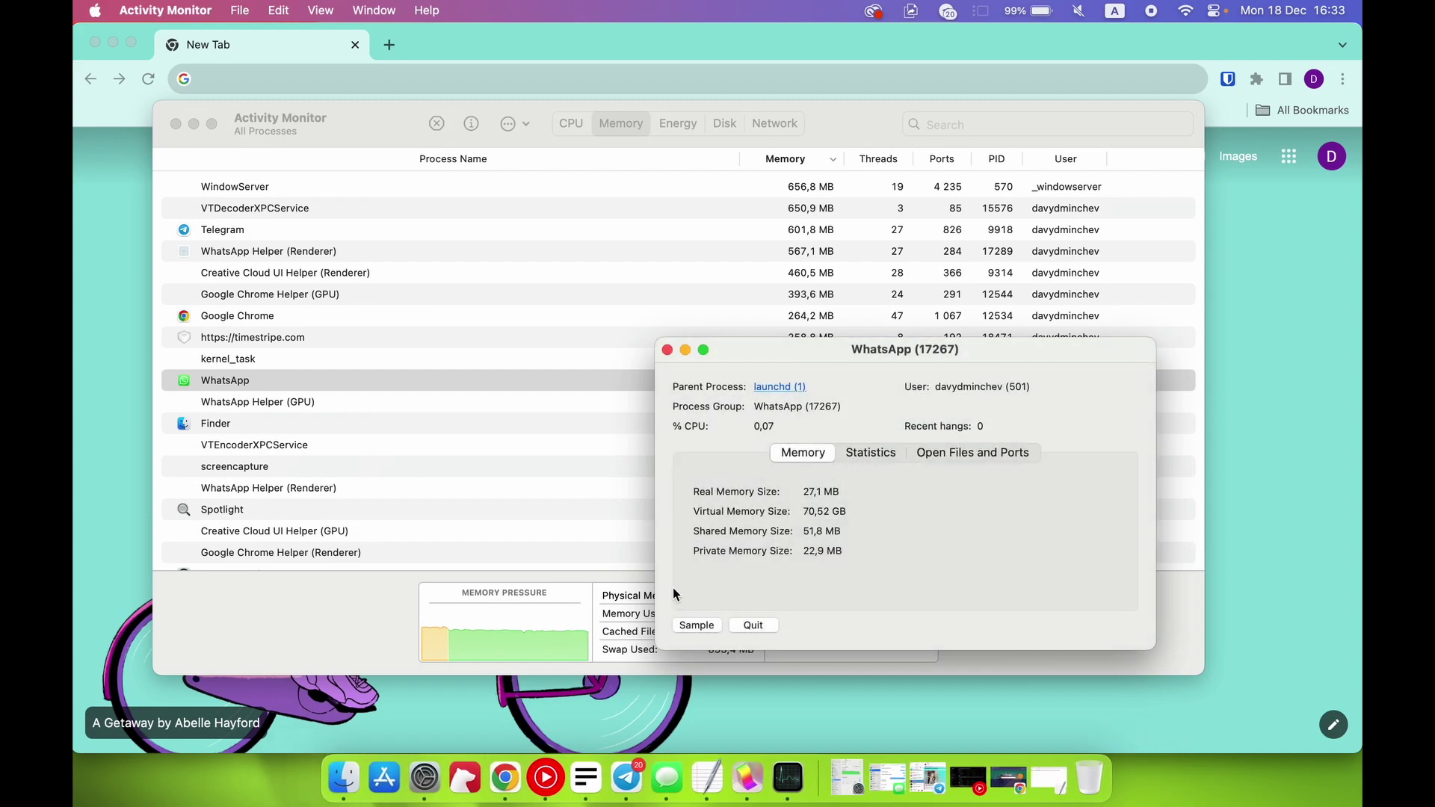
{"action": "left_click", "coordinate": [668, 349]}
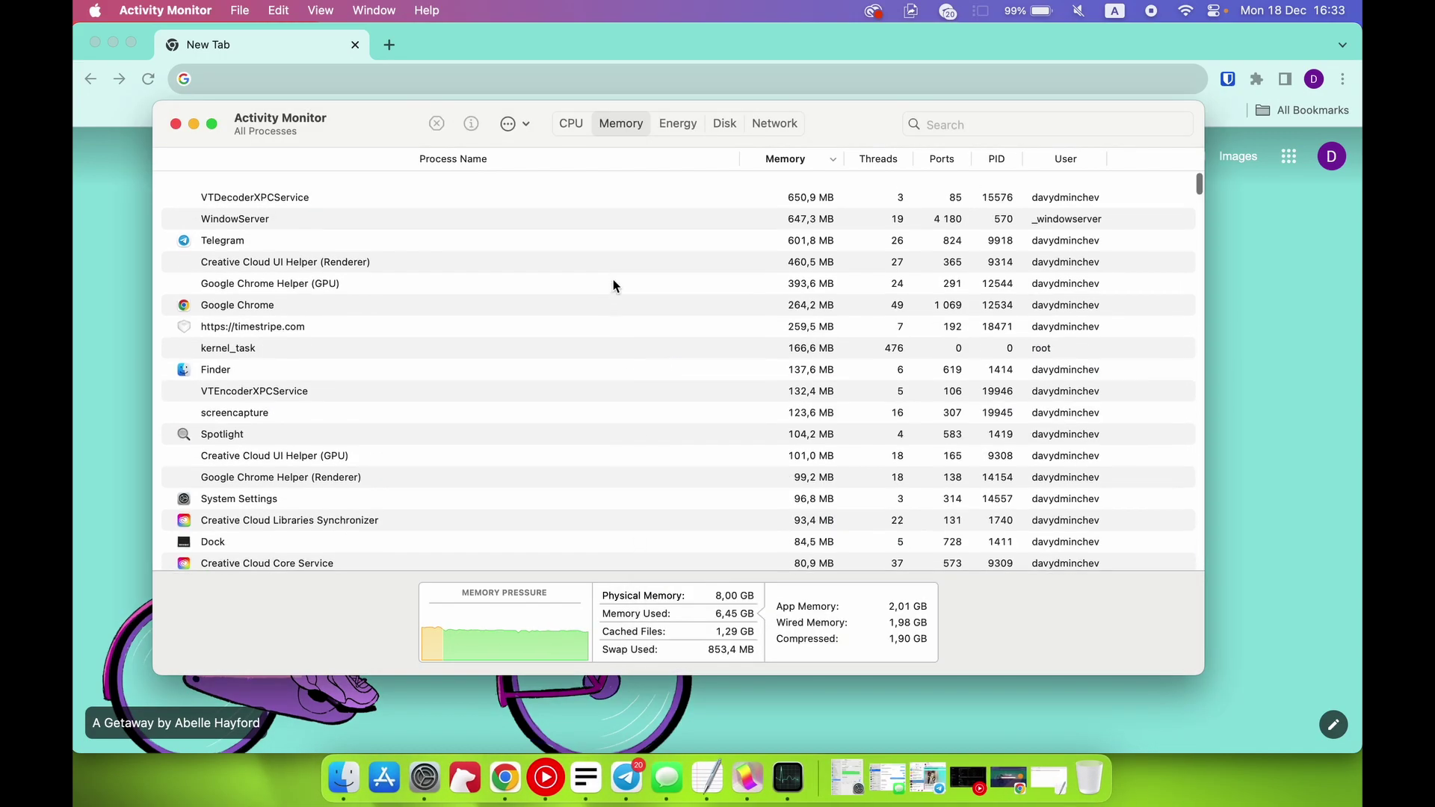
{"action": "scroll", "coordinate": [612, 285], "scroll_direction": "down", "scroll_amount": 5}
{"action": "scroll", "coordinate": [613, 285], "scroll_direction": "up", "scroll_amount": 5}
{"action": "scroll", "coordinate": [613, 285], "scroll_direction": "down", "scroll_amount": 4}
{"action": "scroll", "coordinate": [613, 286], "scroll_direction": "down", "scroll_amount": 3}
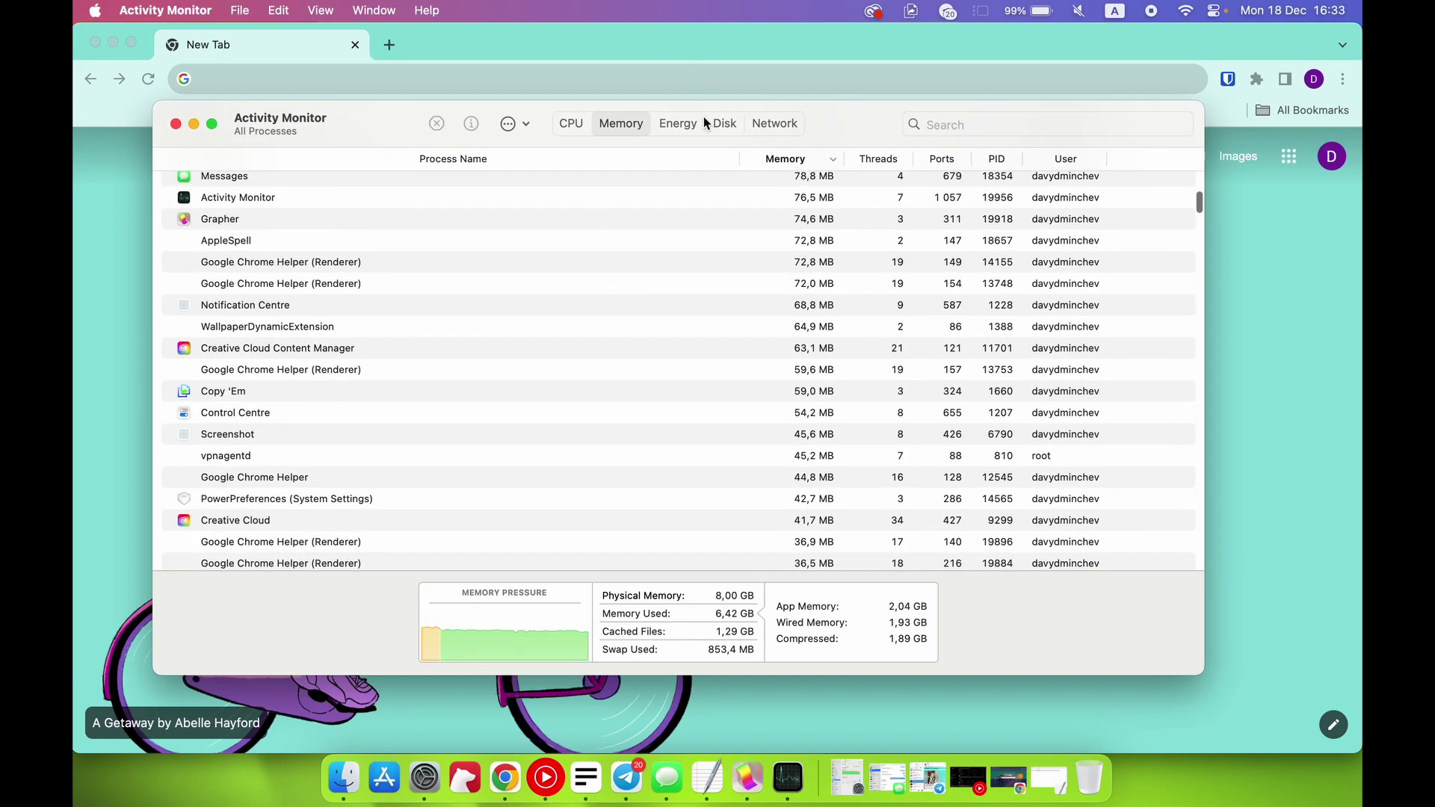
Inspect Energy entries like Creative Cloud Content Manager and Time Machine, then show Disk activity.
{"action": "left_click", "coordinate": [698, 123]}
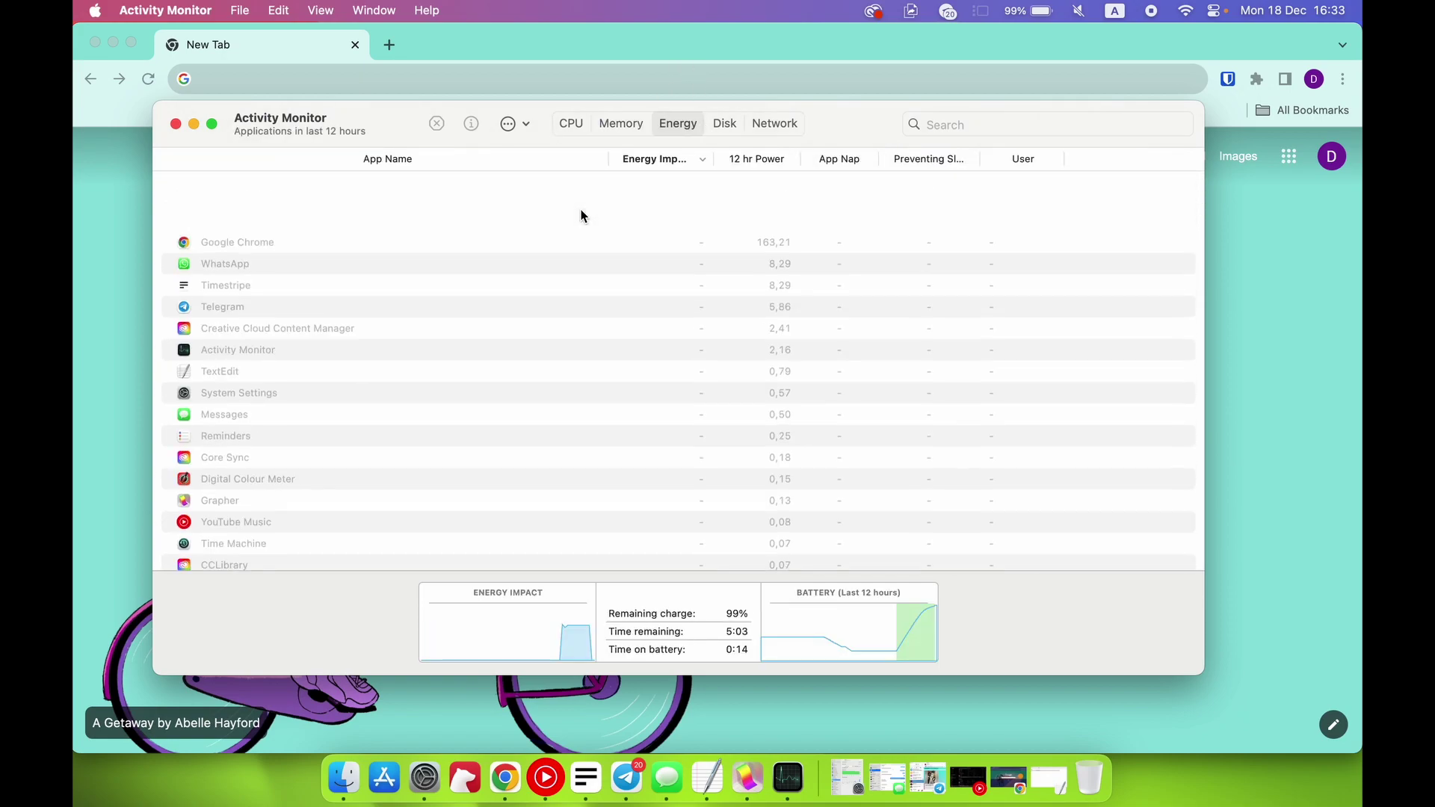
{"action": "left_click", "coordinate": [746, 211]}
{"action": "left_click", "coordinate": [708, 272]}
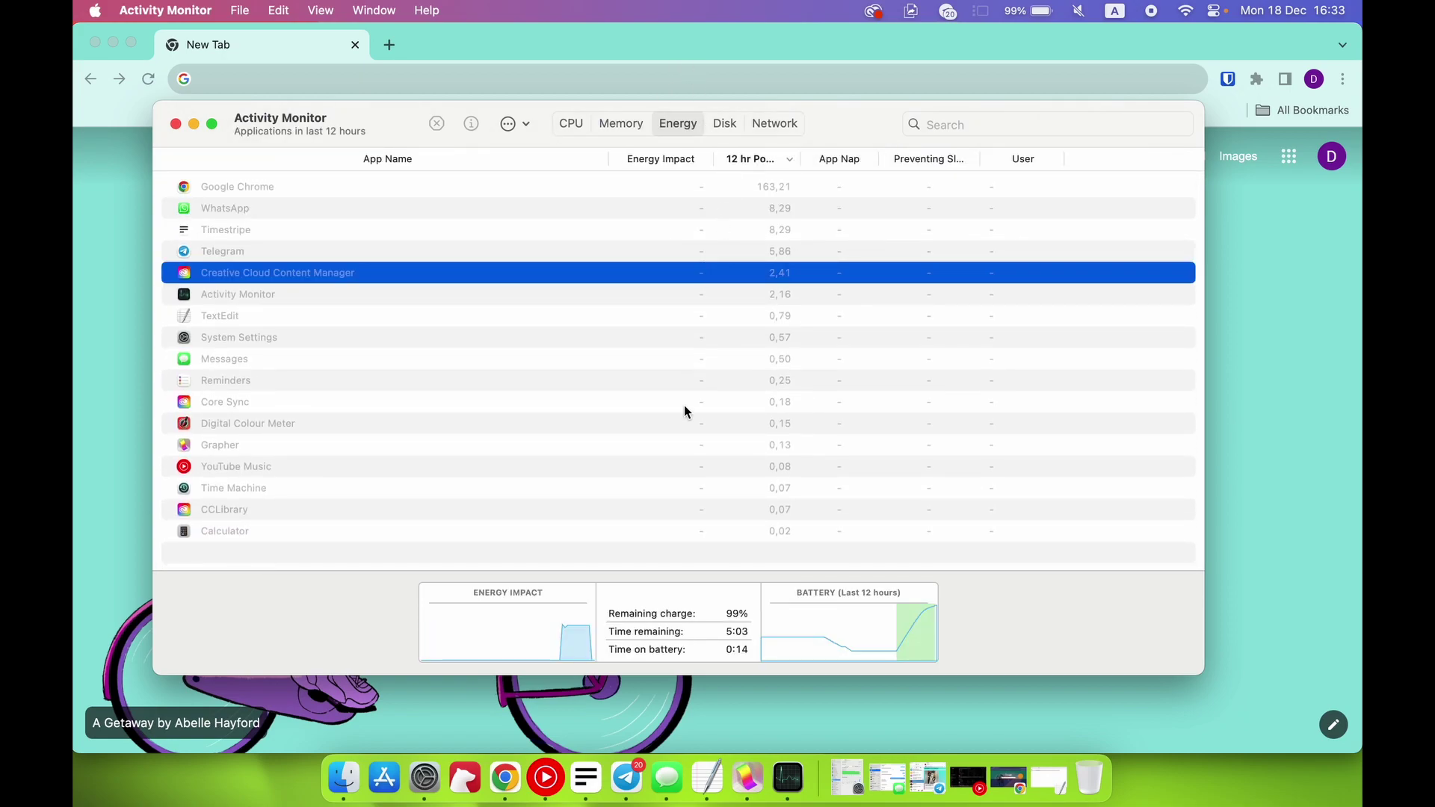
{"action": "left_click", "coordinate": [692, 489]}
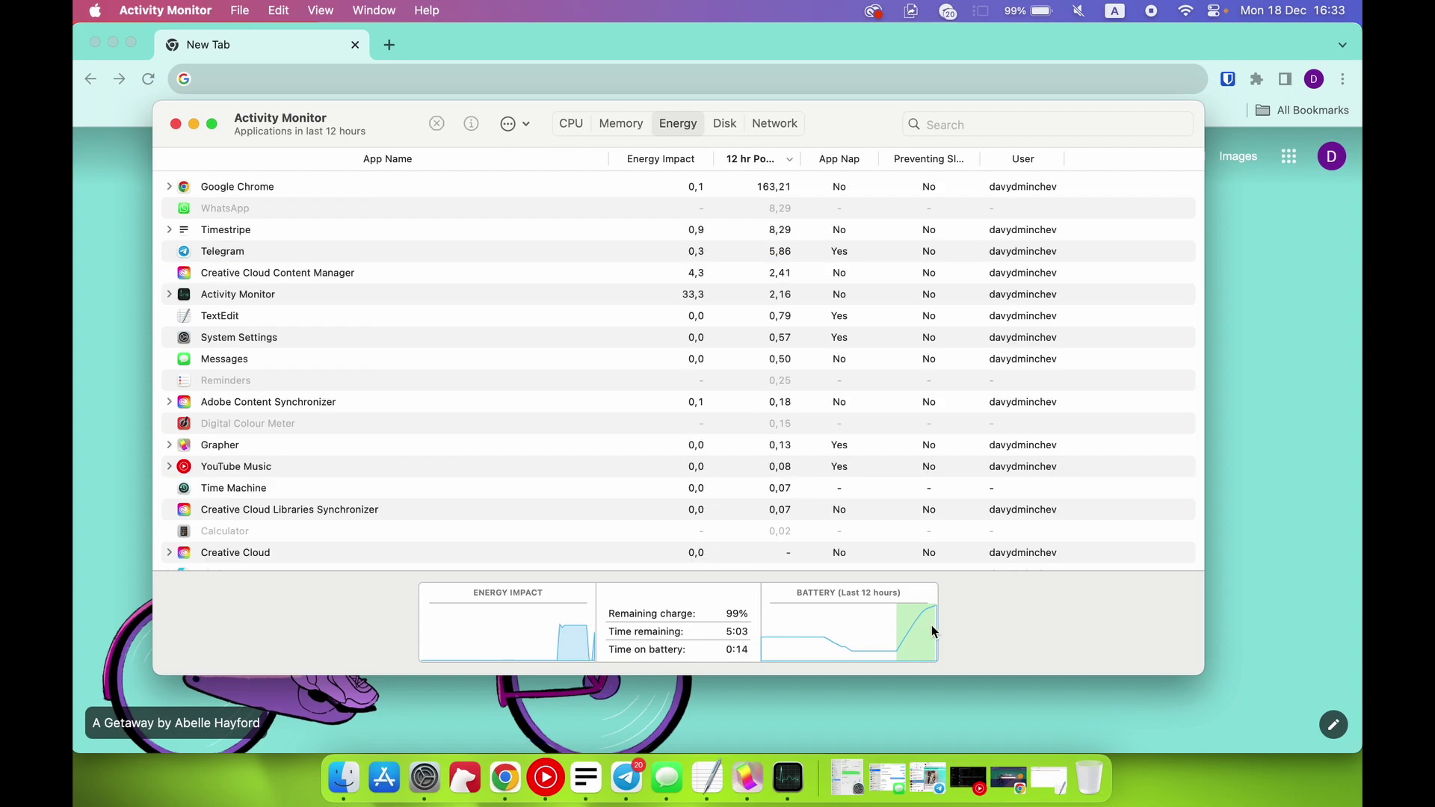
{"action": "left_click", "coordinate": [725, 123]}
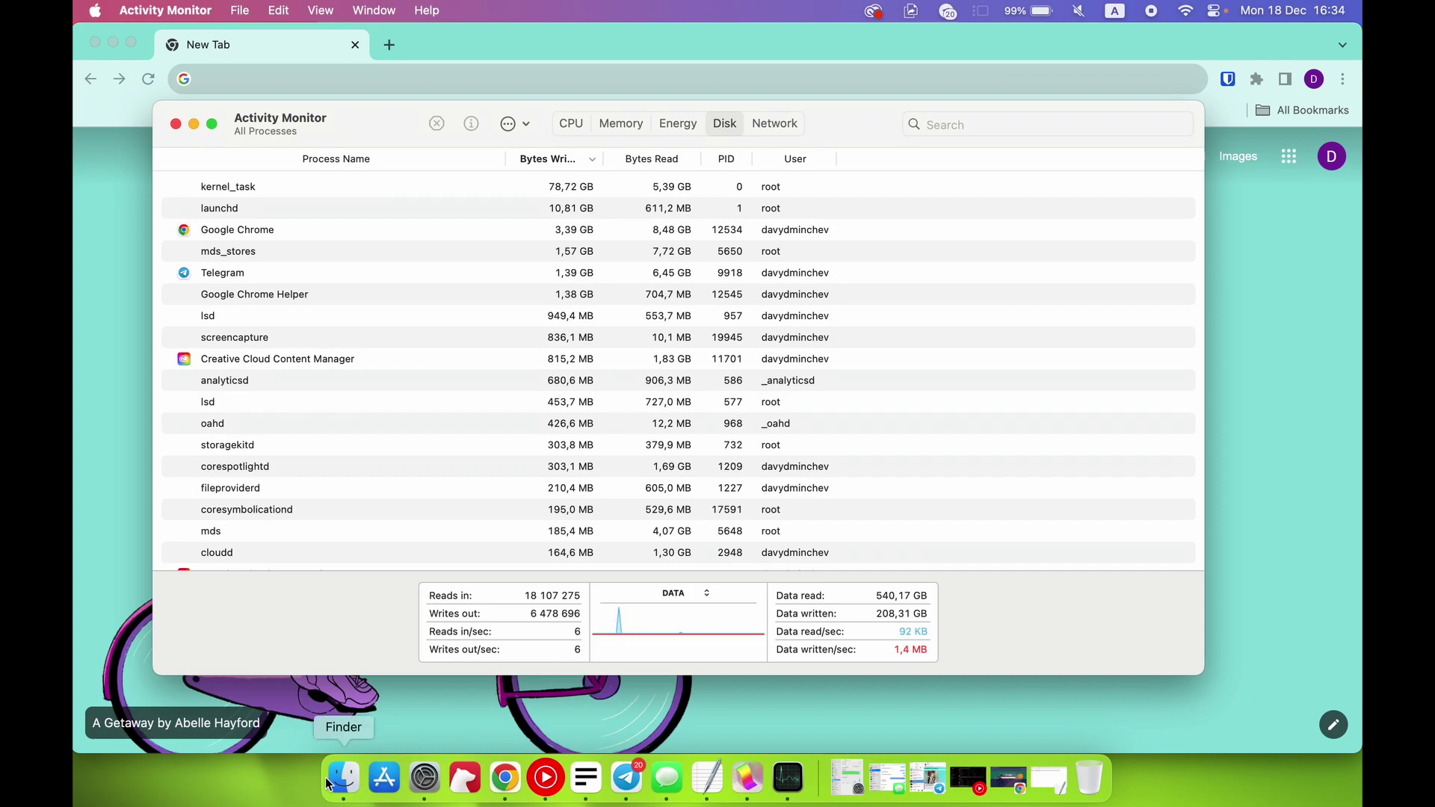
Launch Bear, cancel its unlock request, and show Activity Monitor's Network view.
{"action": "left_click", "coordinate": [464, 779]}
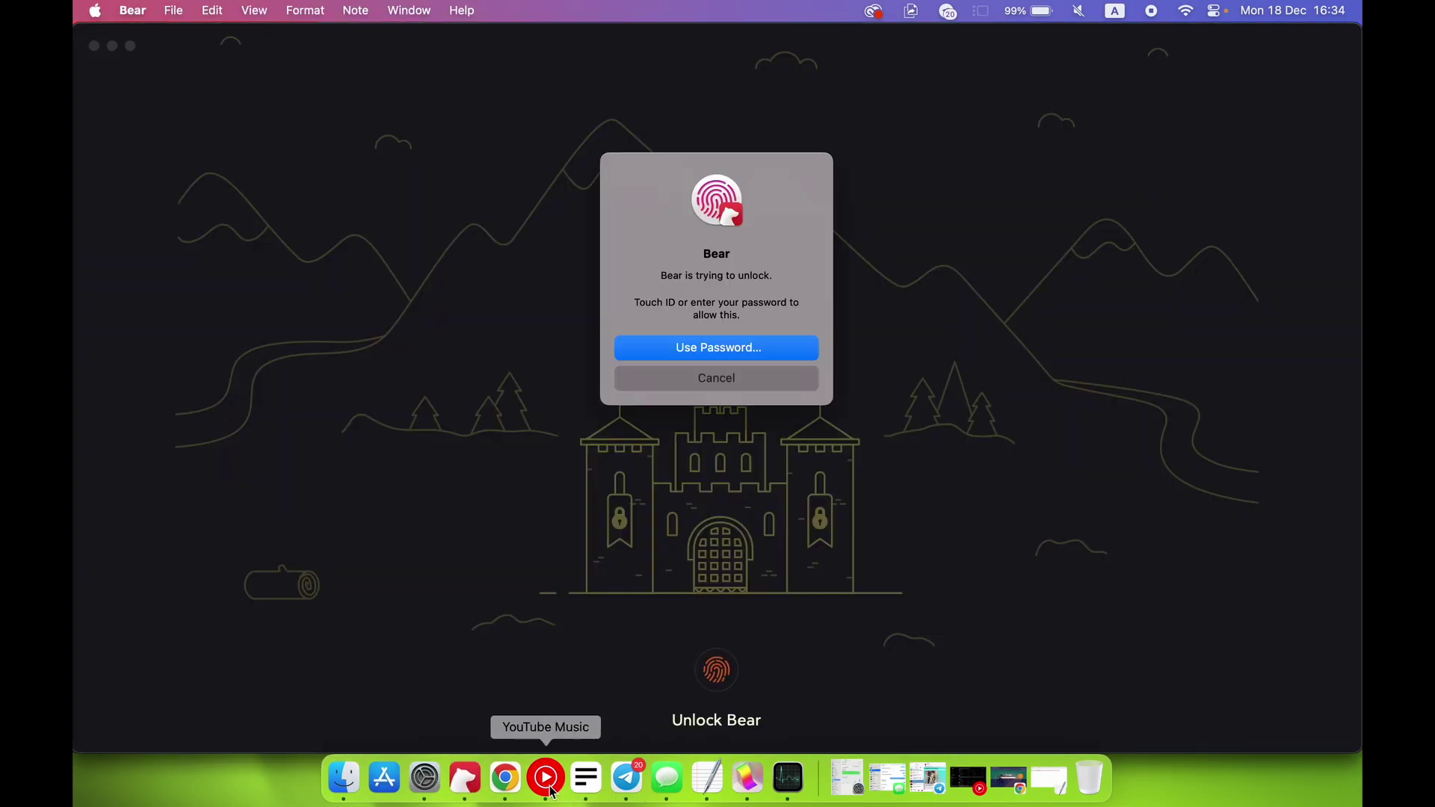
{"action": "left_click", "coordinate": [780, 786]}
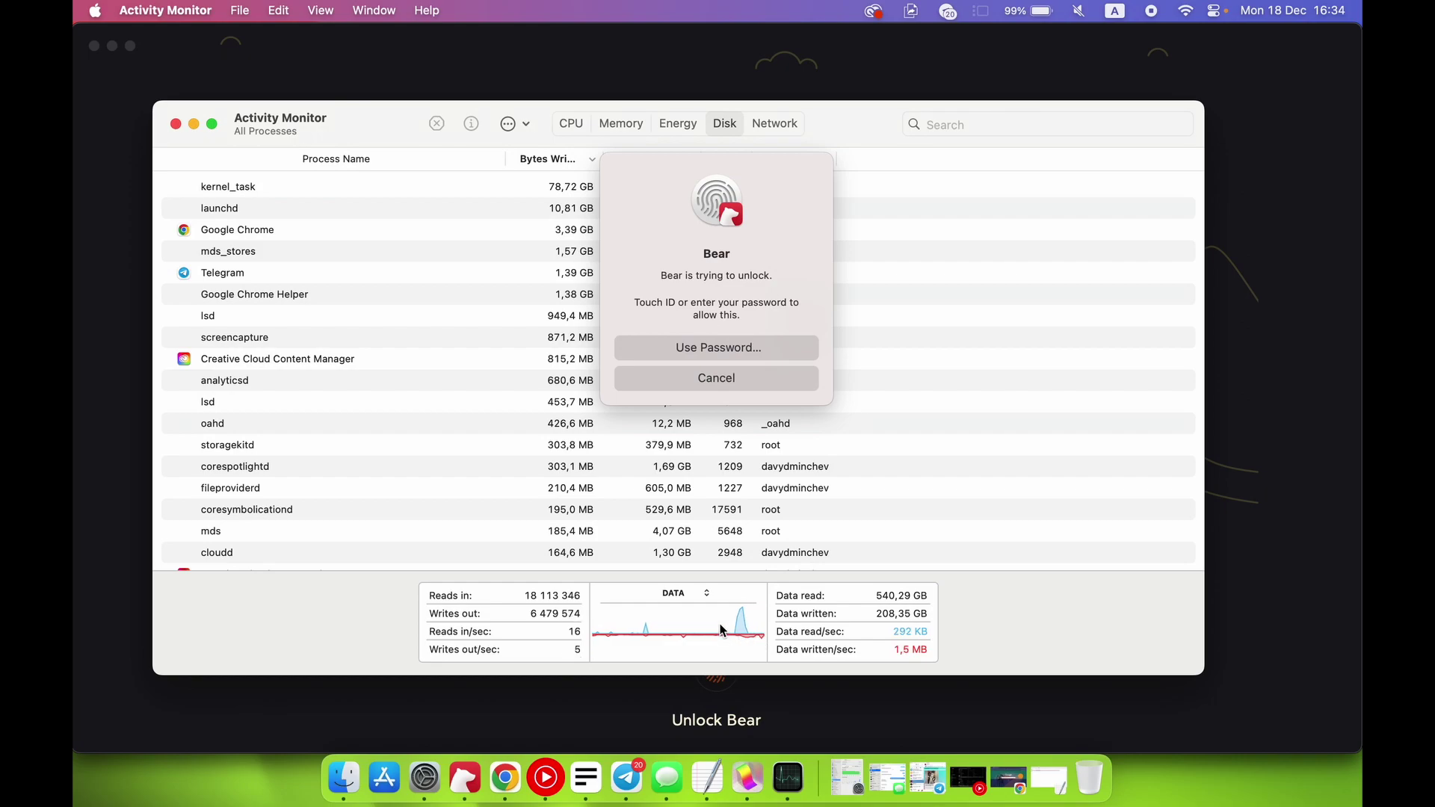
{"action": "left_click", "coordinate": [766, 514]}
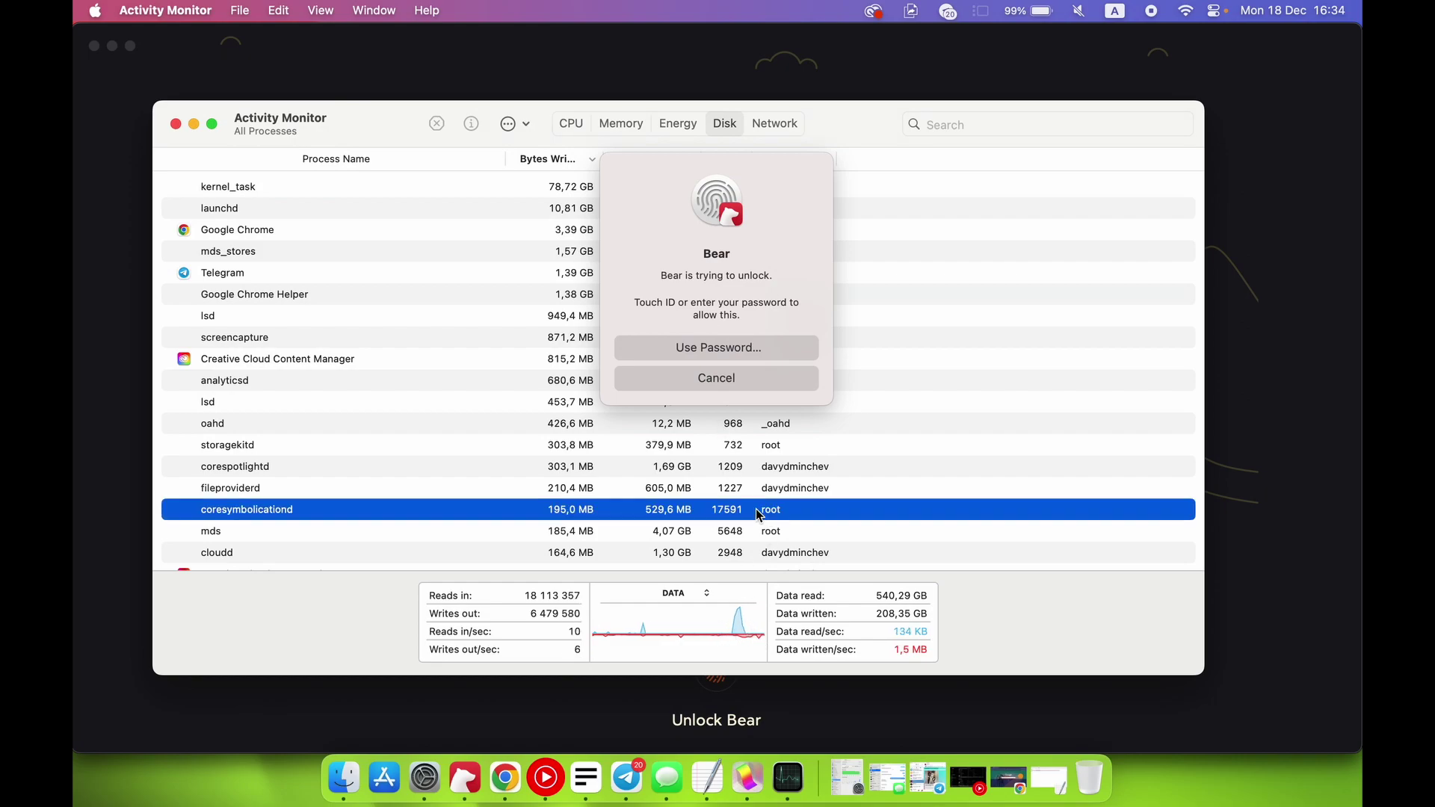
{"action": "left_click", "coordinate": [748, 388]}
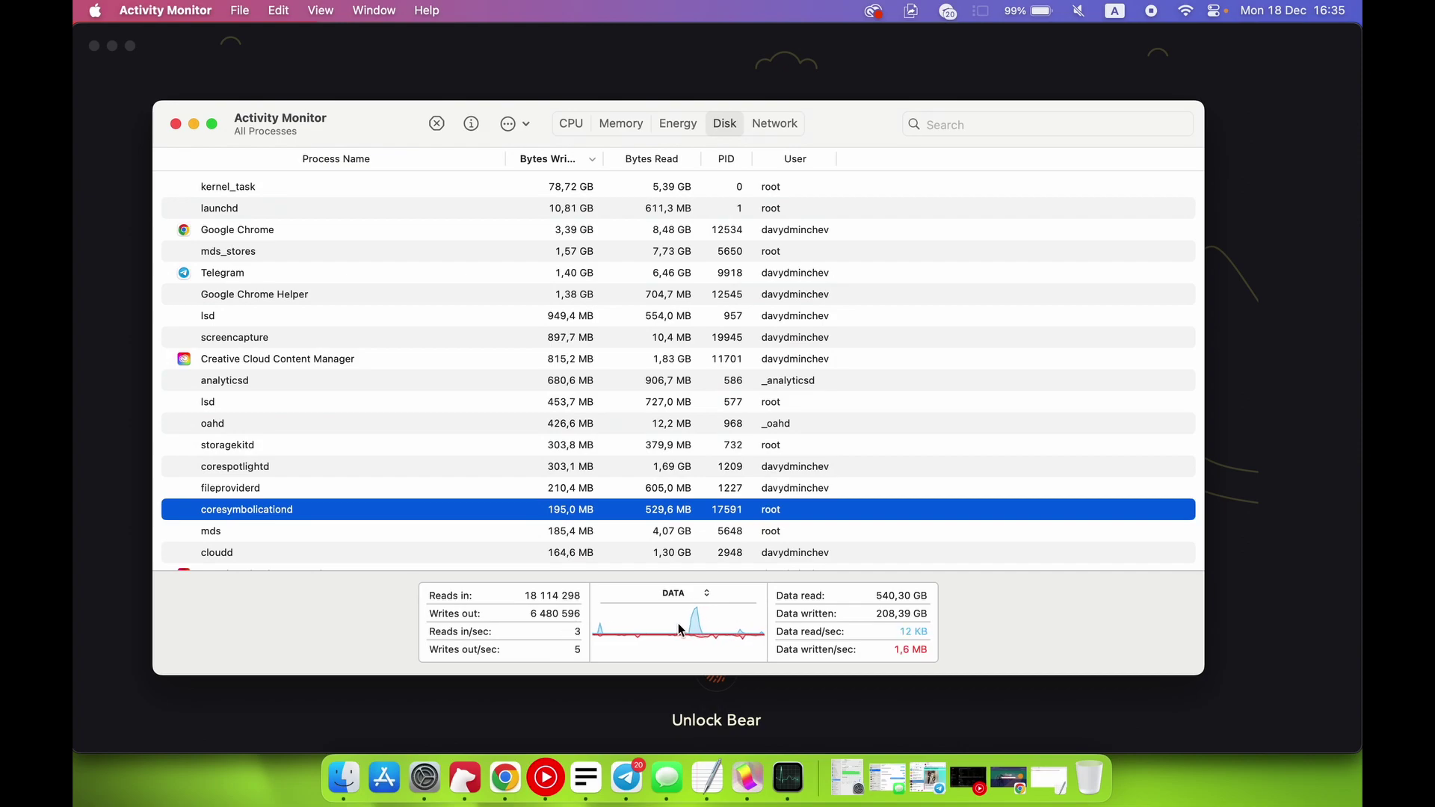
{"action": "left_click", "coordinate": [776, 124]}
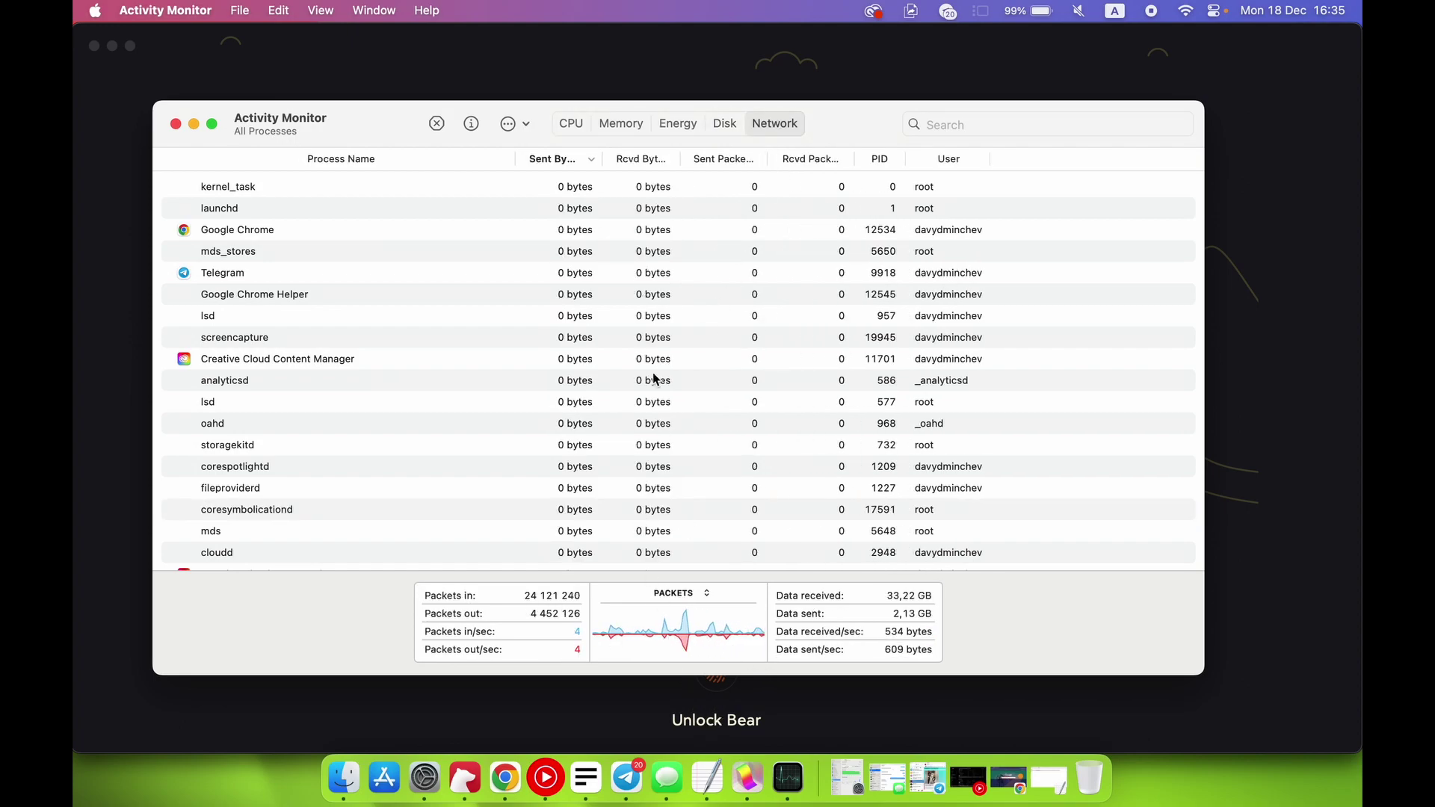
Browse the Network list and select mDNSResponder to check its traffic.
{"action": "scroll", "coordinate": [442, 215], "scroll_direction": "up", "scroll_amount": 3}
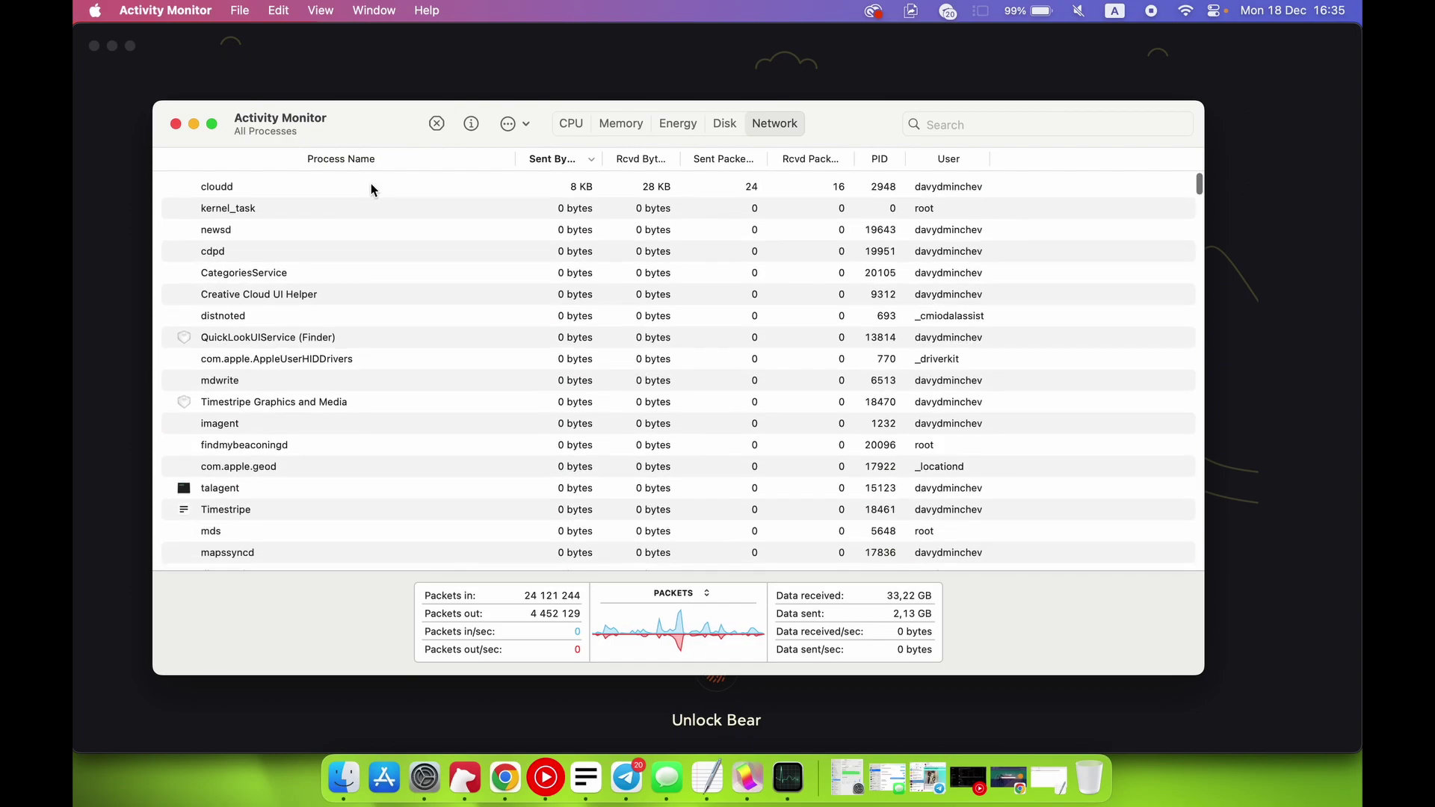
{"action": "scroll", "coordinate": [347, 323], "scroll_direction": "down", "scroll_amount": 5}
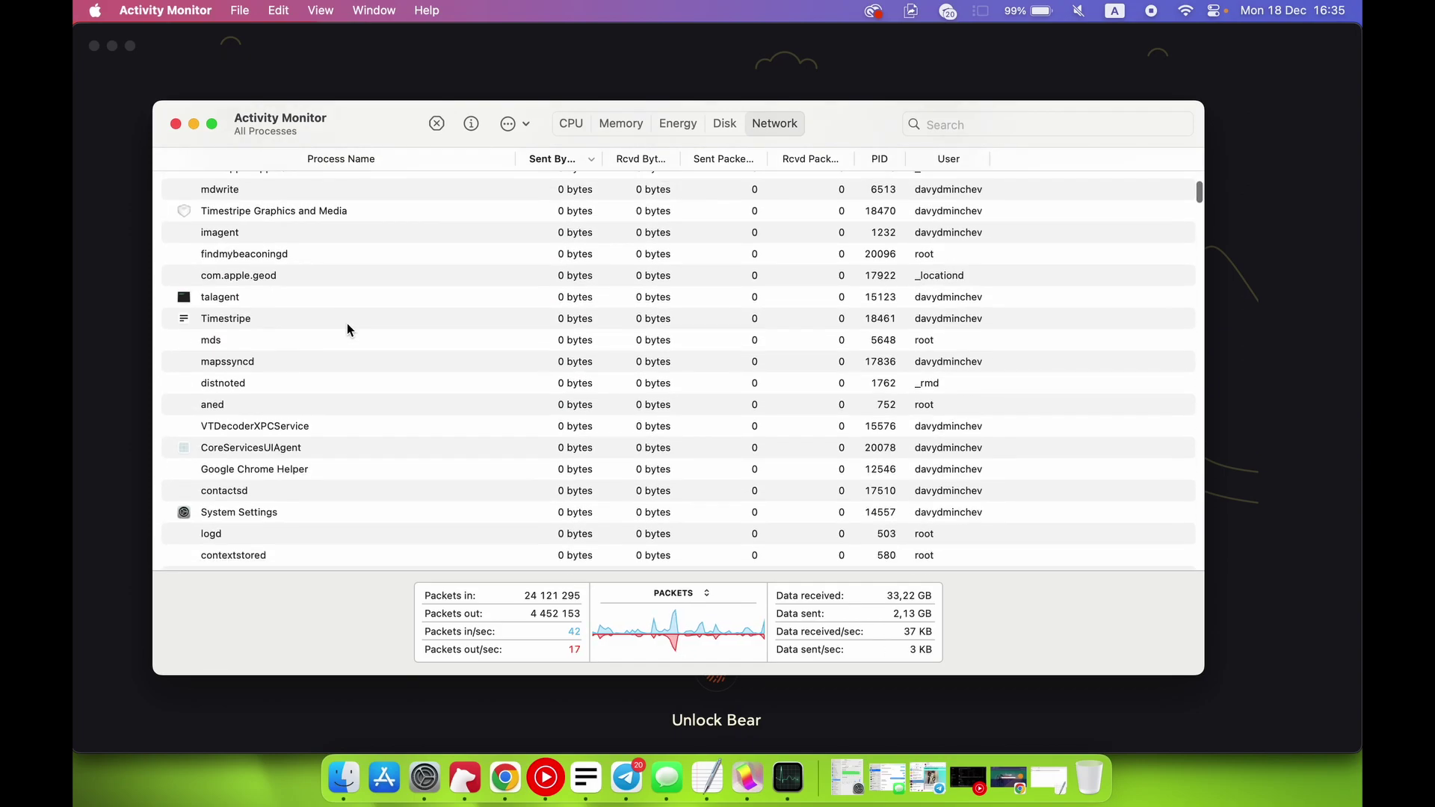
{"action": "scroll", "coordinate": [347, 323], "scroll_direction": "up", "scroll_amount": 10}
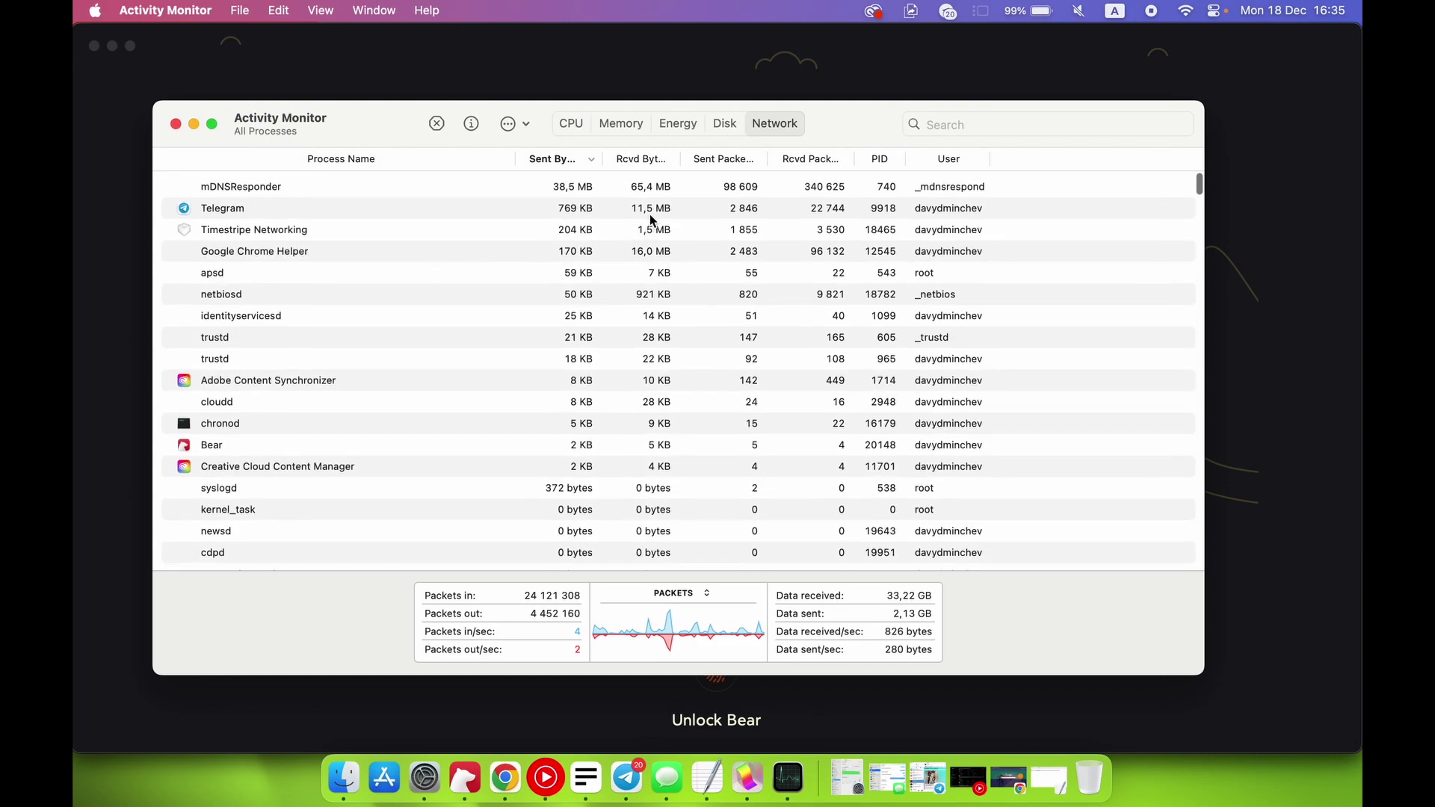
{"action": "left_click", "coordinate": [566, 190]}
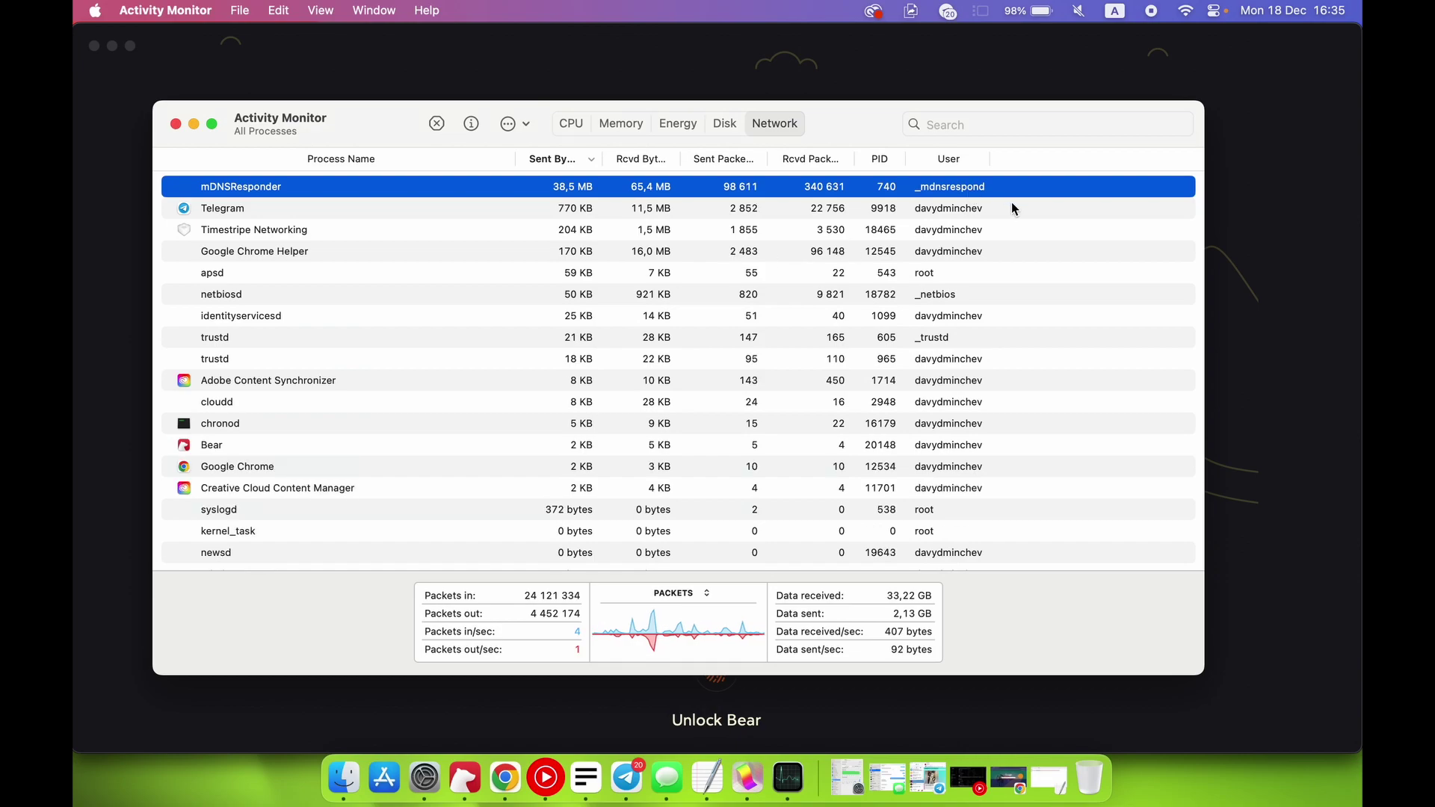
{"action": "scroll", "coordinate": [918, 372], "scroll_direction": "down", "scroll_amount": 3}
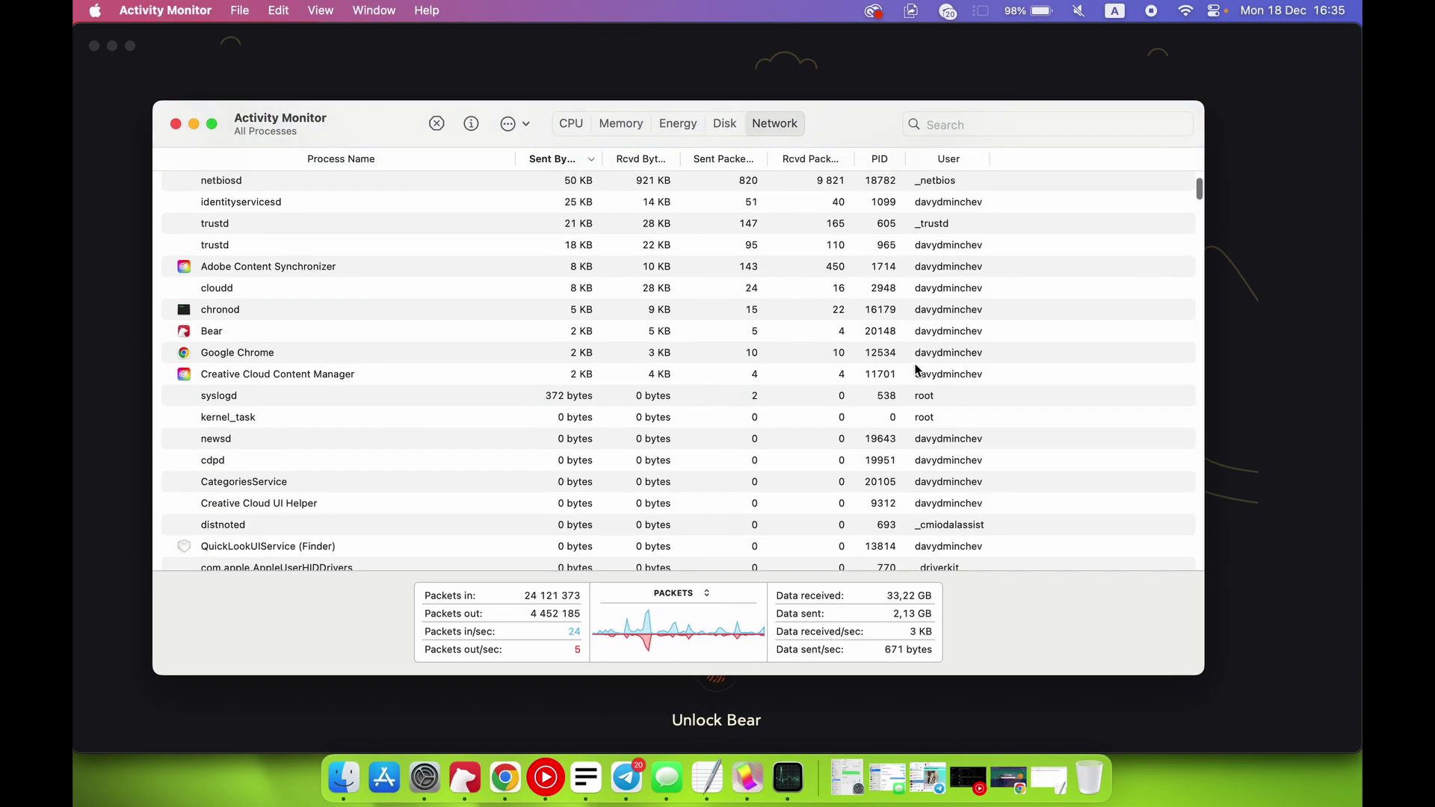
{"action": "scroll", "coordinate": [953, 219], "scroll_direction": "up", "scroll_amount": 3}
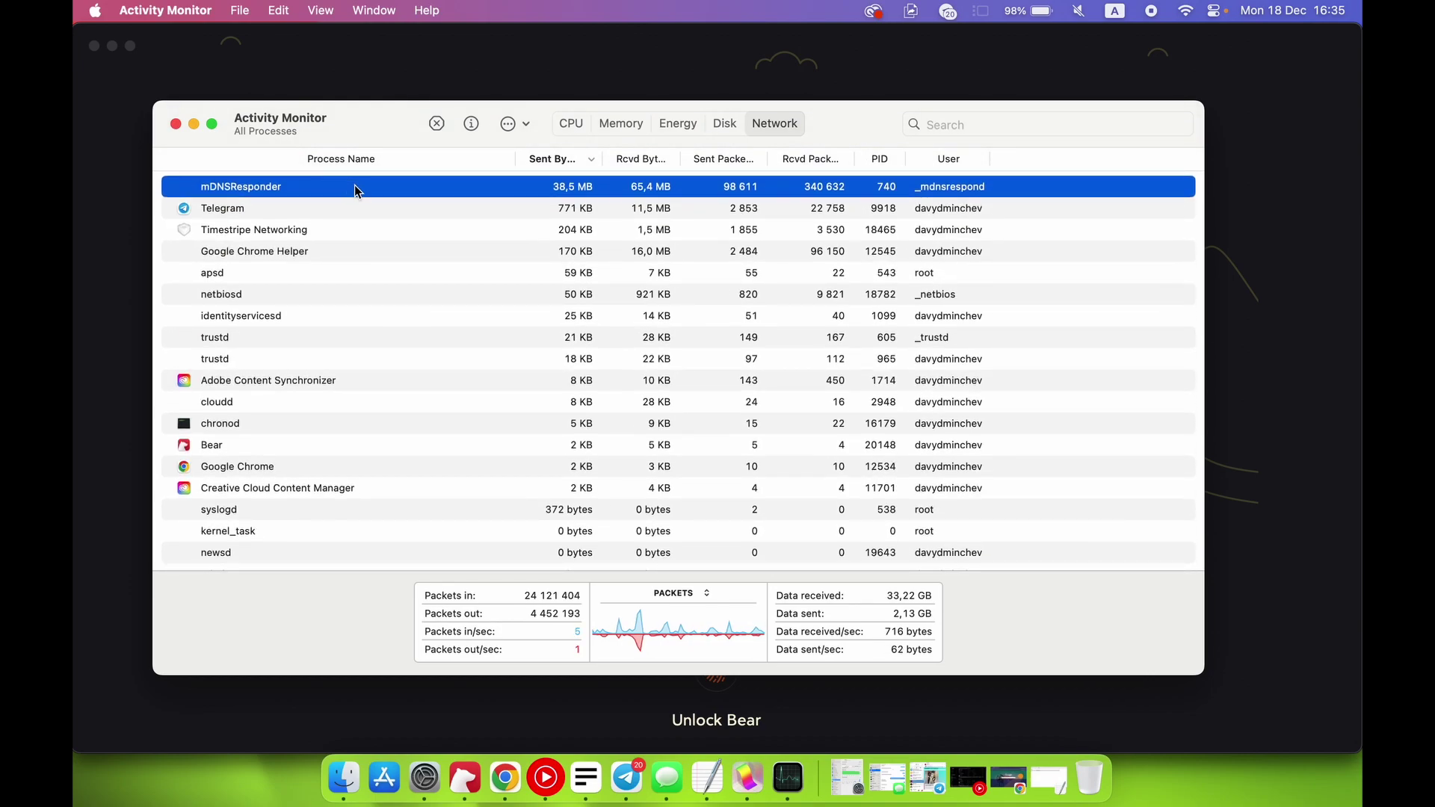
Inspect Telegram's network traffic, then go back to the CPU view.
{"action": "scroll", "coordinate": [924, 441], "scroll_direction": "down", "scroll_amount": 15}
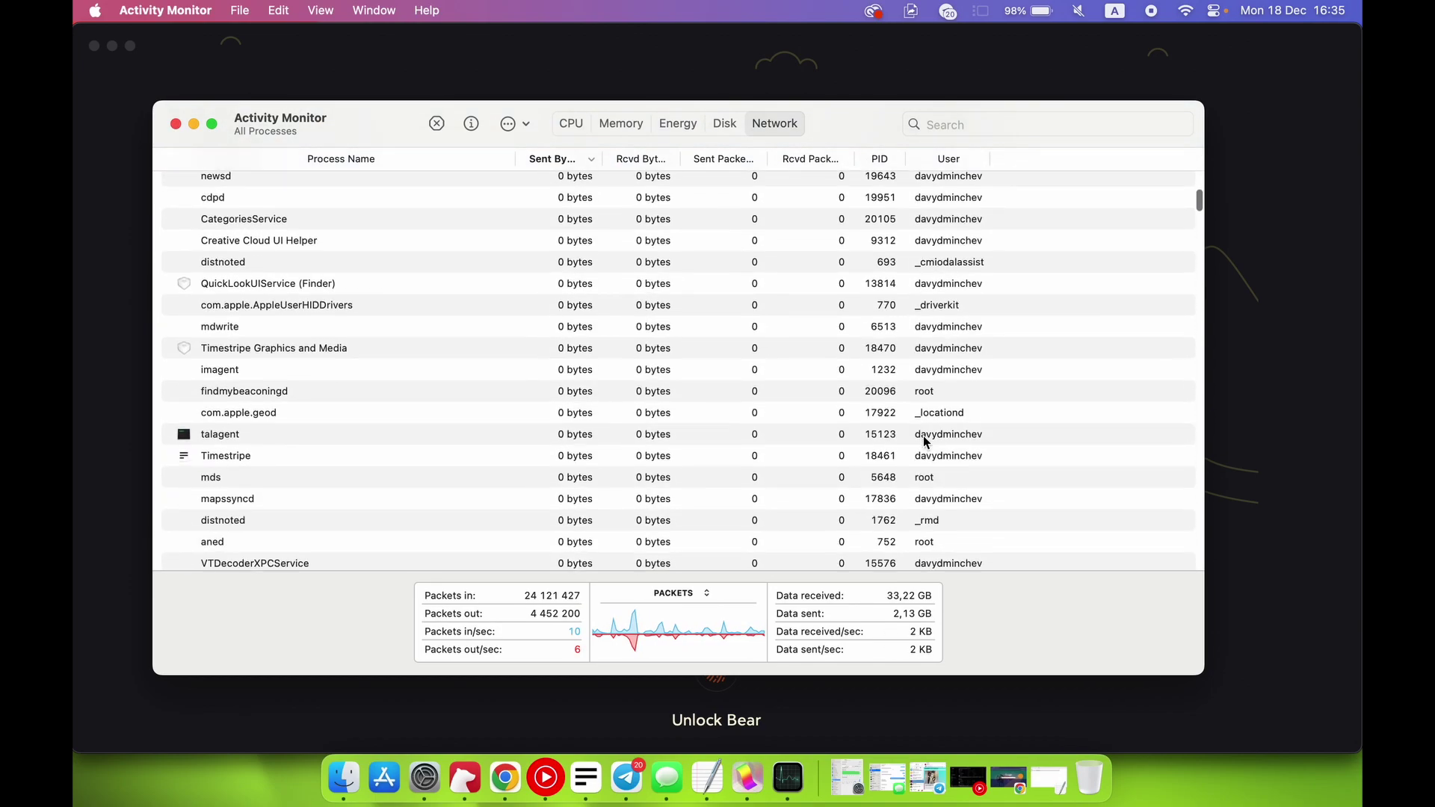
{"action": "scroll", "coordinate": [923, 437], "scroll_direction": "up", "scroll_amount": 3}
{"action": "scroll", "coordinate": [923, 436], "scroll_direction": "down", "scroll_amount": 3}
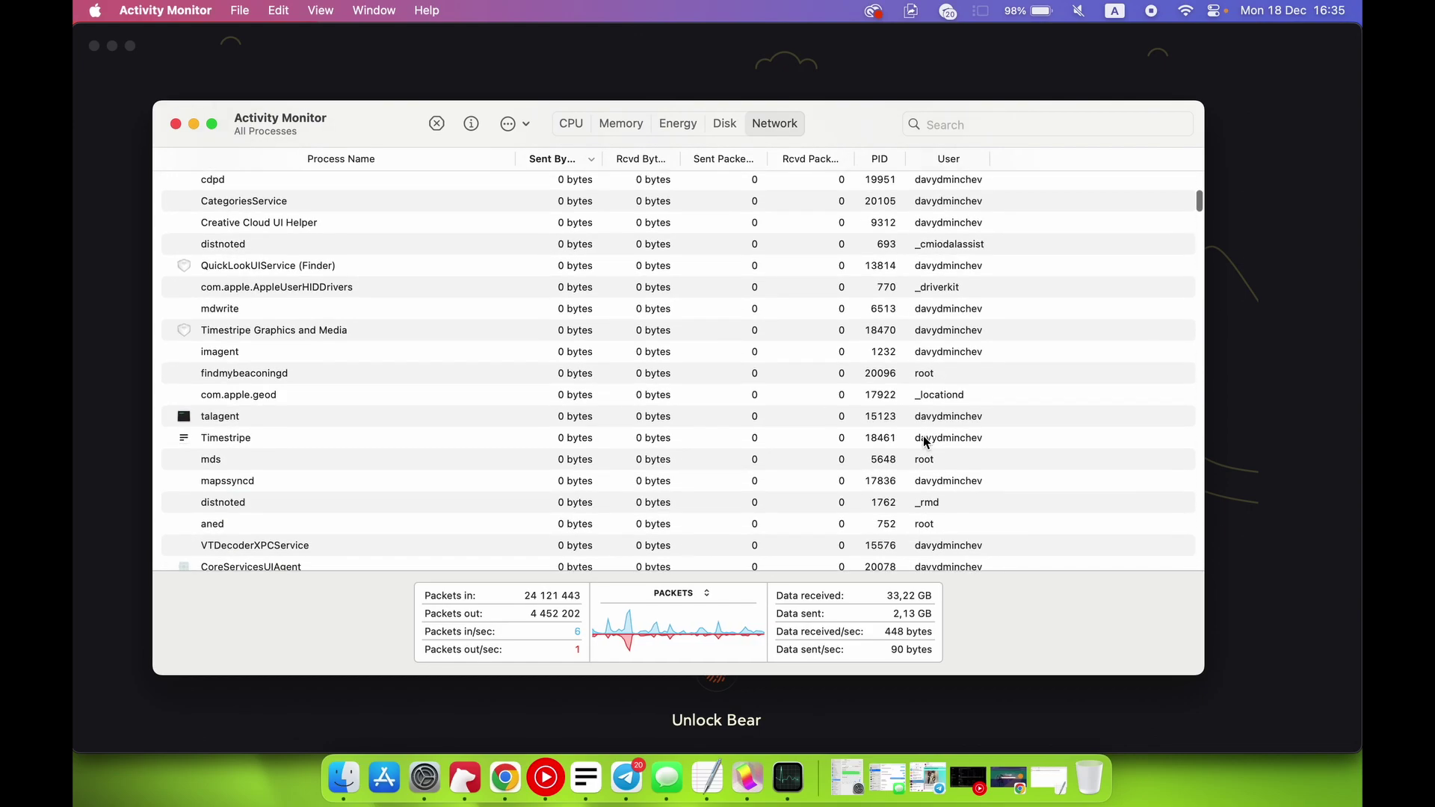
{"action": "scroll", "coordinate": [939, 355], "scroll_direction": "up", "scroll_amount": 15}
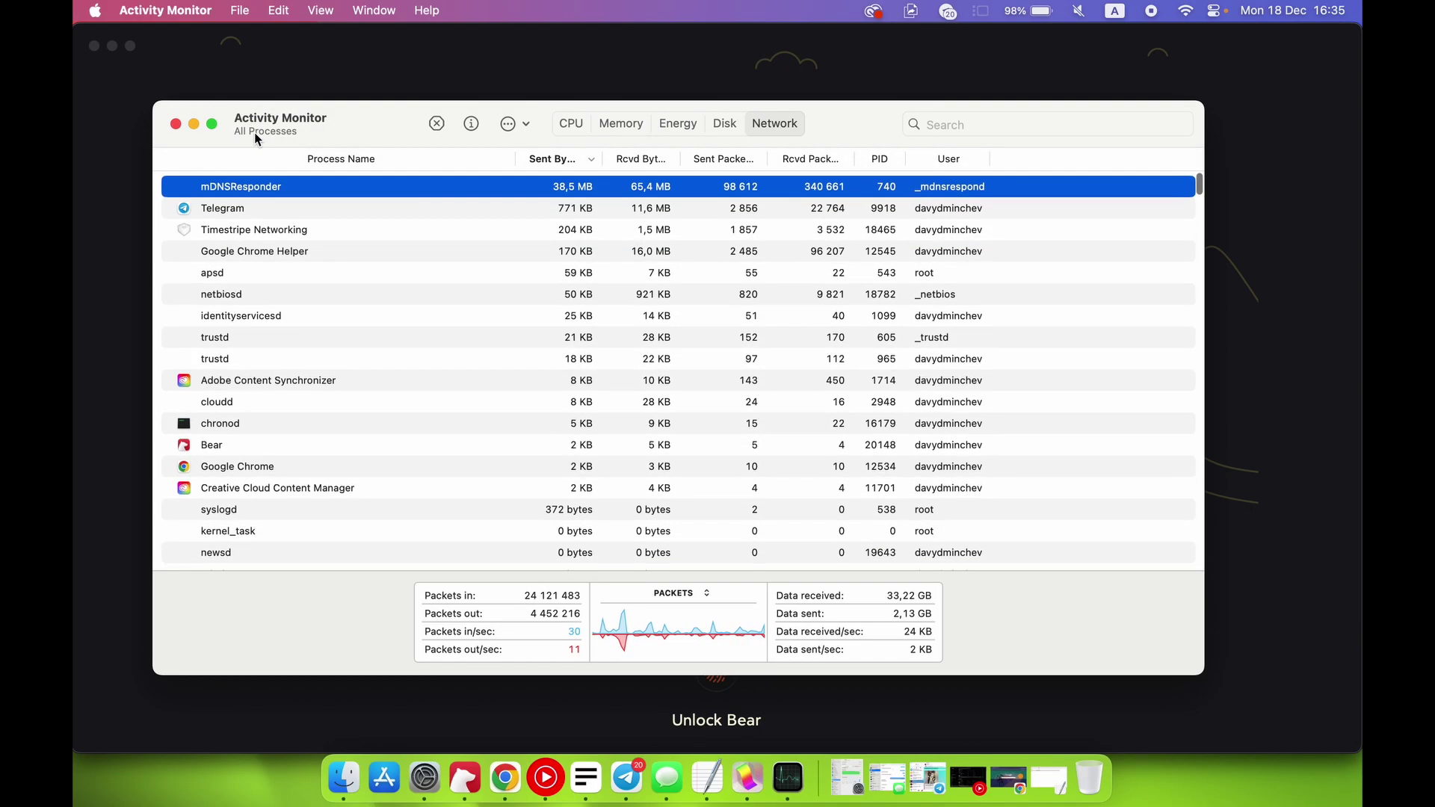
{"action": "left_click", "coordinate": [278, 214]}
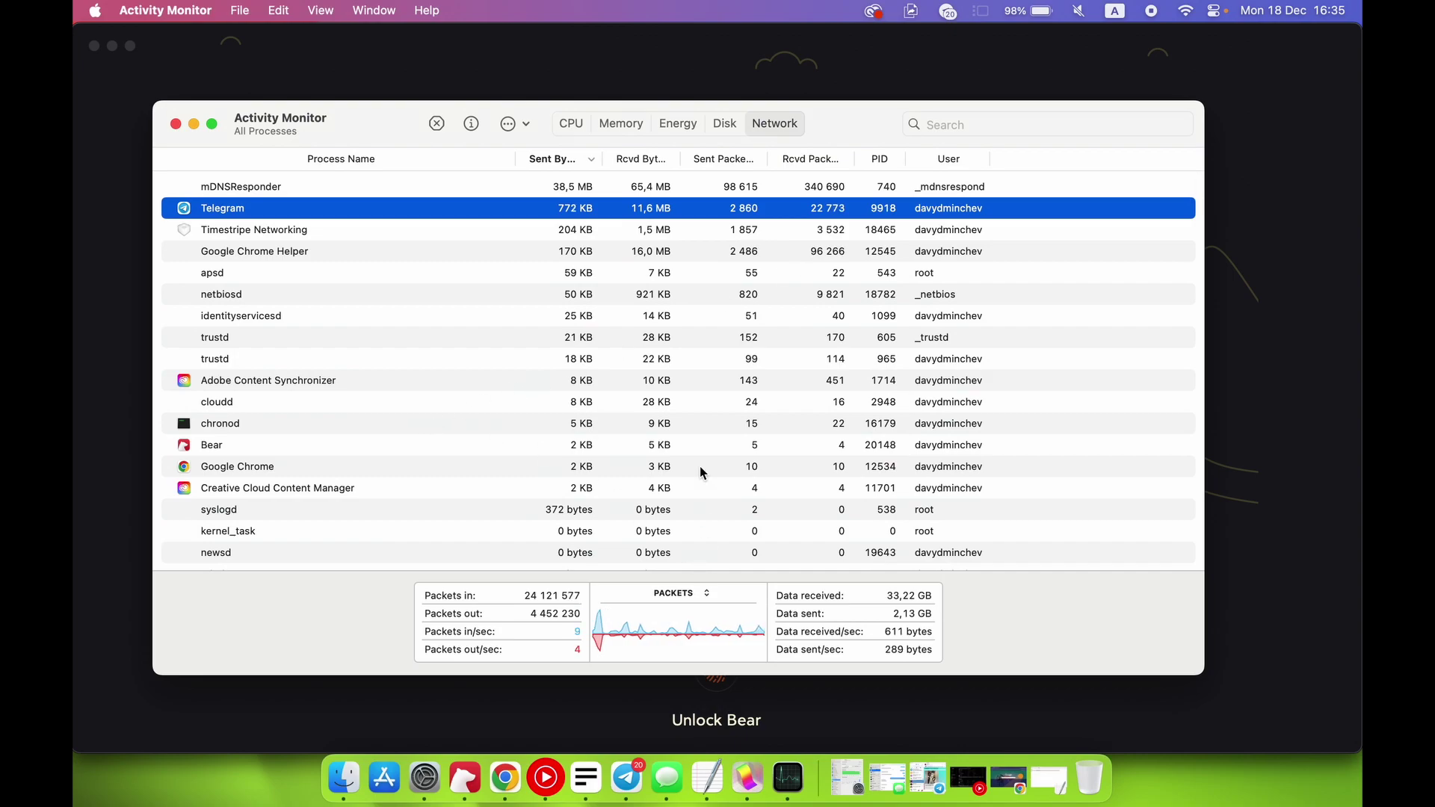
{"action": "scroll", "coordinate": [701, 470], "scroll_direction": "down", "scroll_amount": 2}
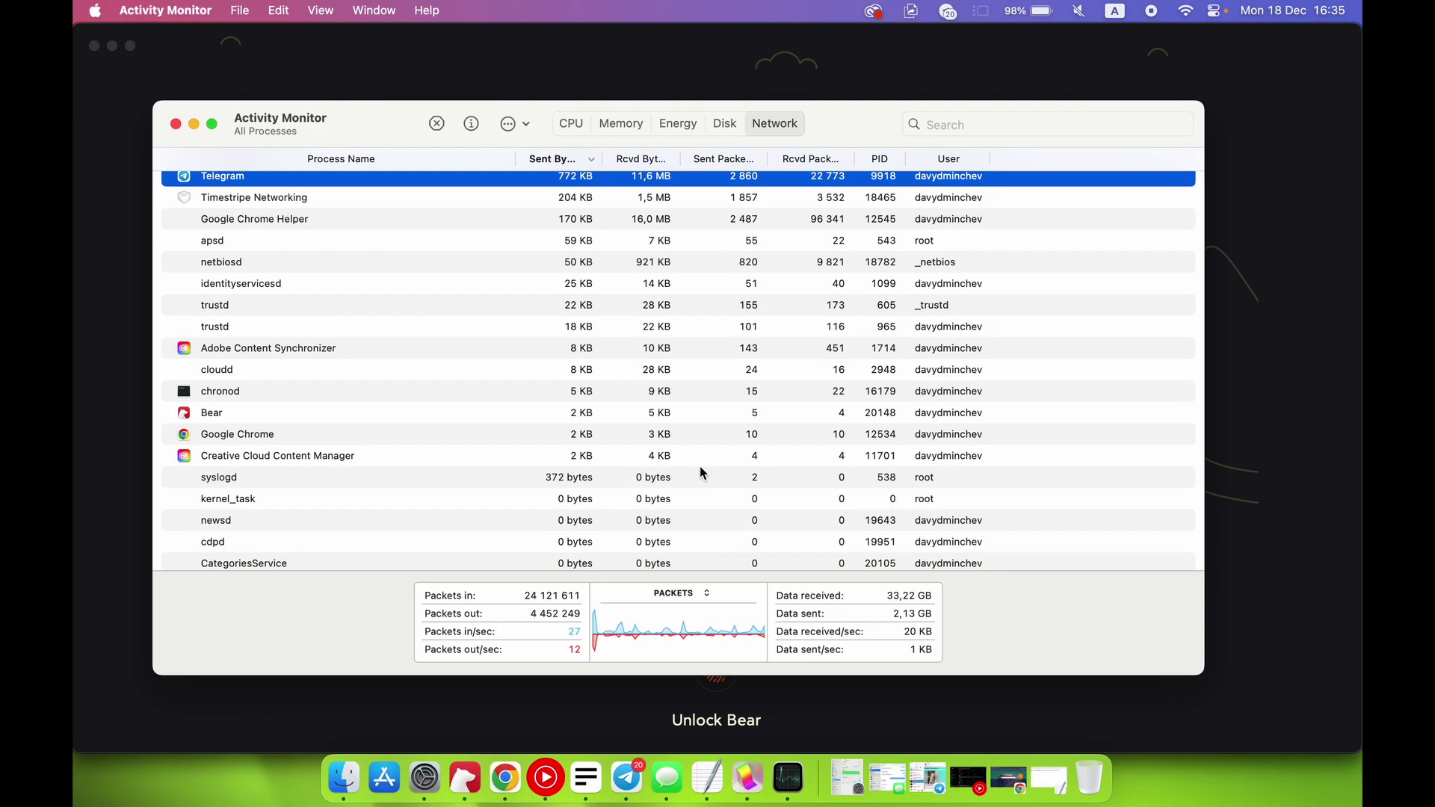
{"action": "scroll", "coordinate": [701, 471], "scroll_direction": "down", "scroll_amount": 5}
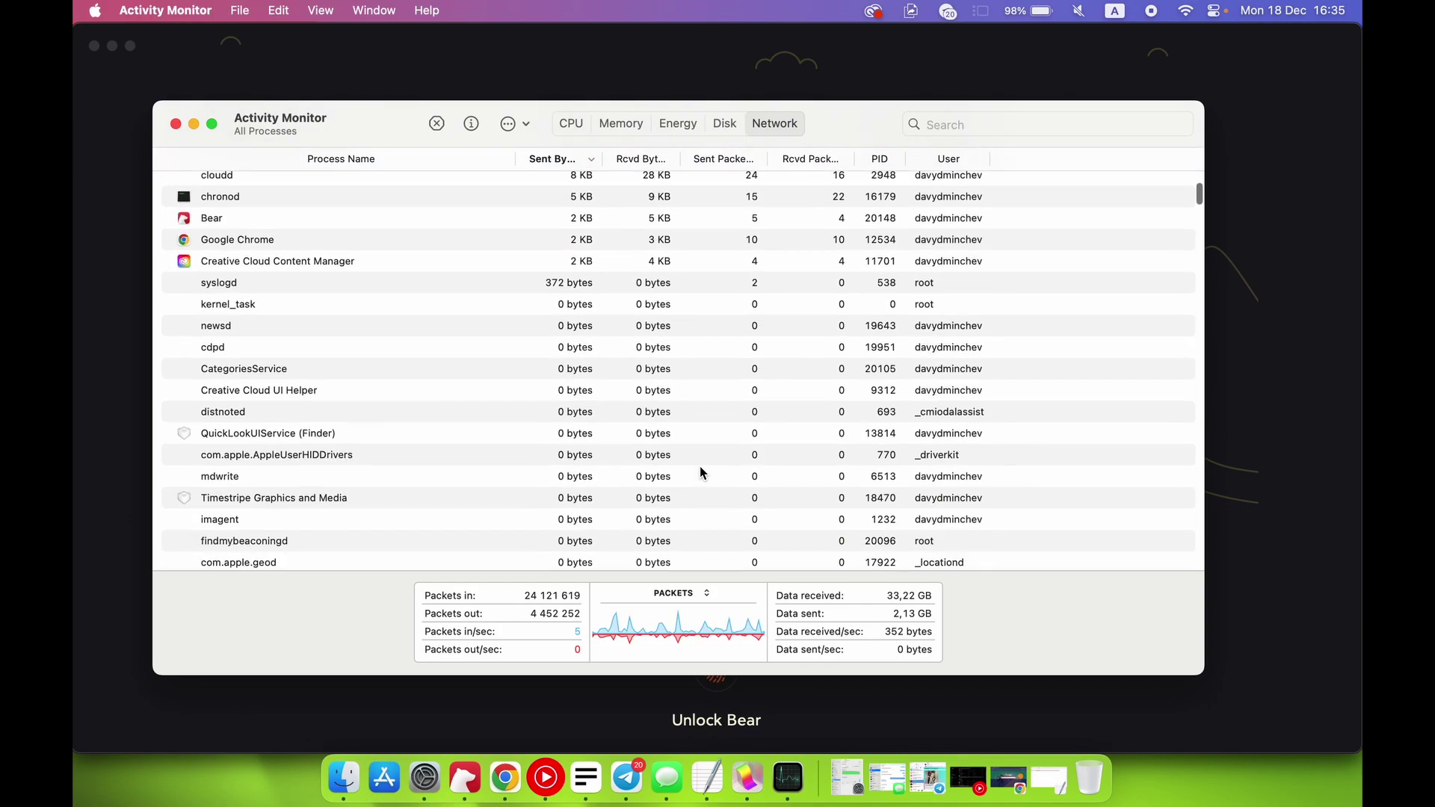
{"action": "scroll", "coordinate": [699, 465], "scroll_direction": "up", "scroll_amount": 5}
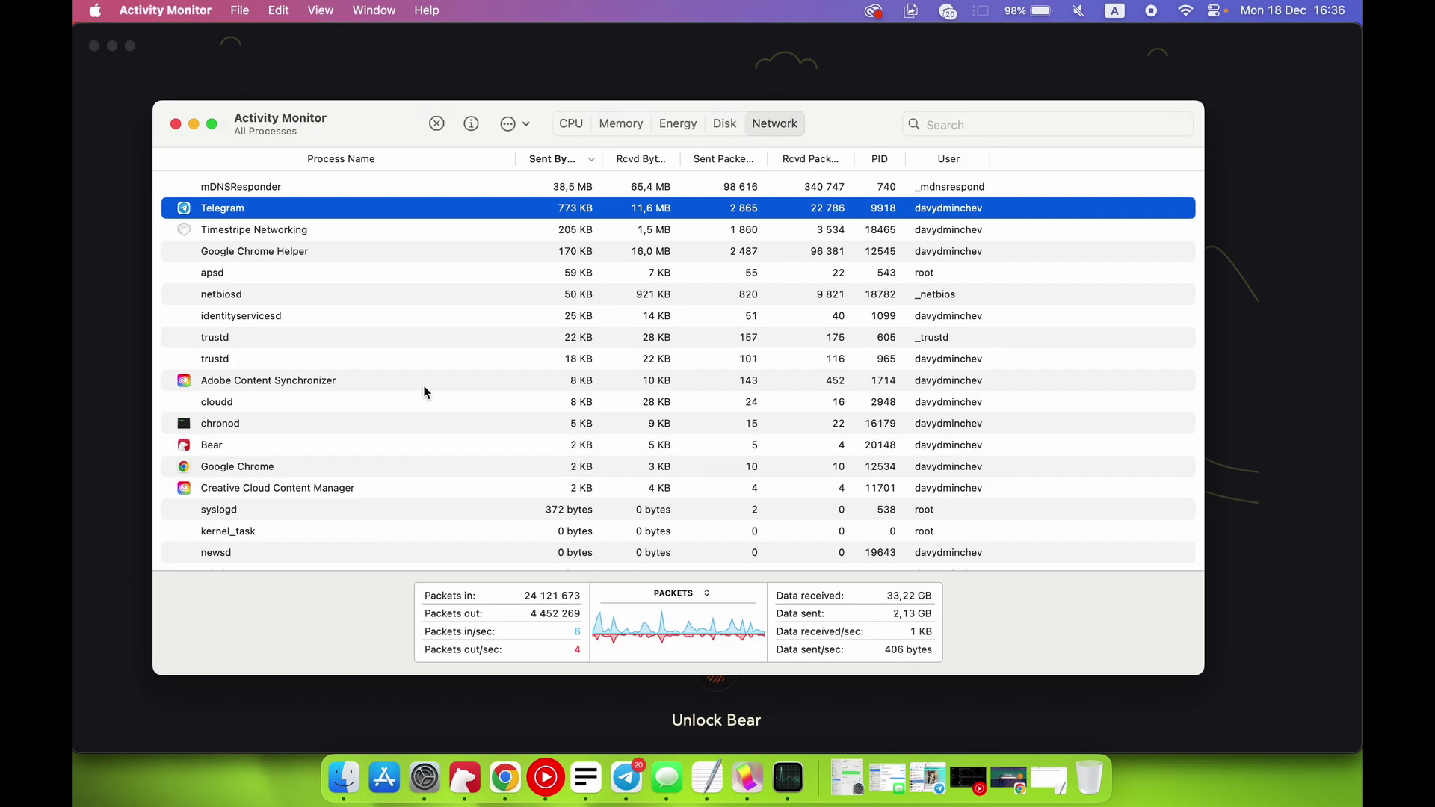
{"action": "left_click", "coordinate": [572, 124]}
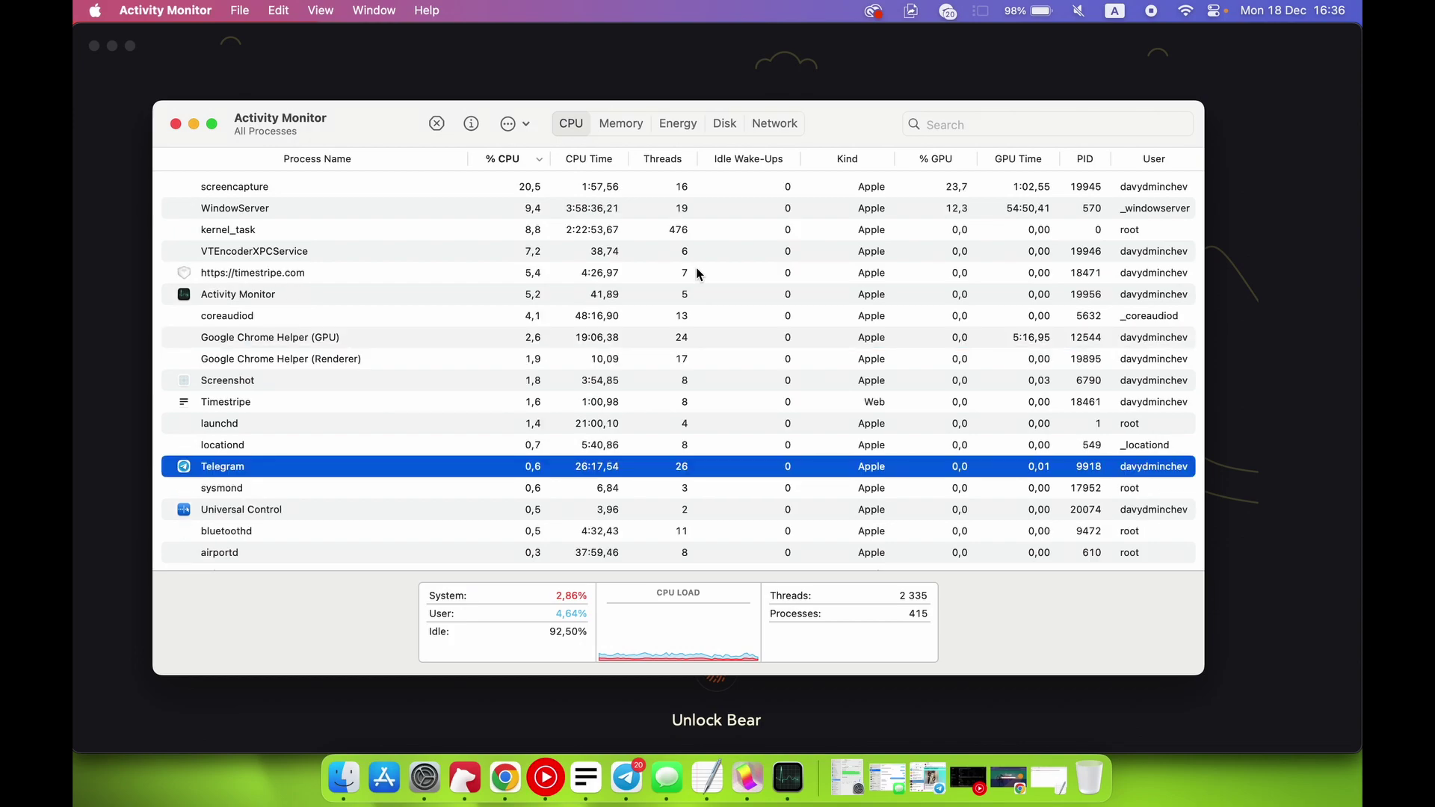
Open the Activity Monitor menu and move along the menu bar toward File.
{"action": "left_click", "coordinate": [179, 12]}
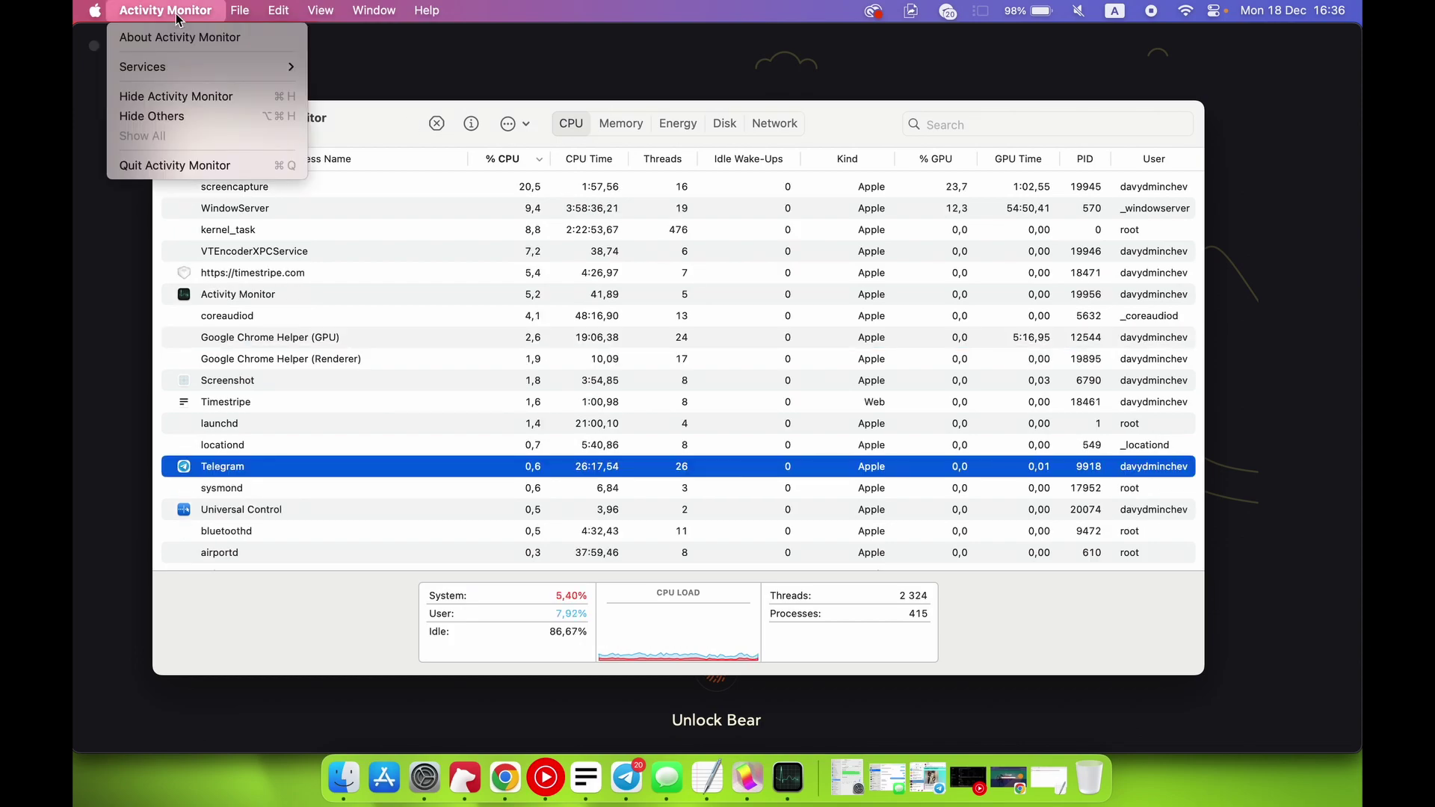
{"action": "mouse_move", "coordinate": [296, 7]}
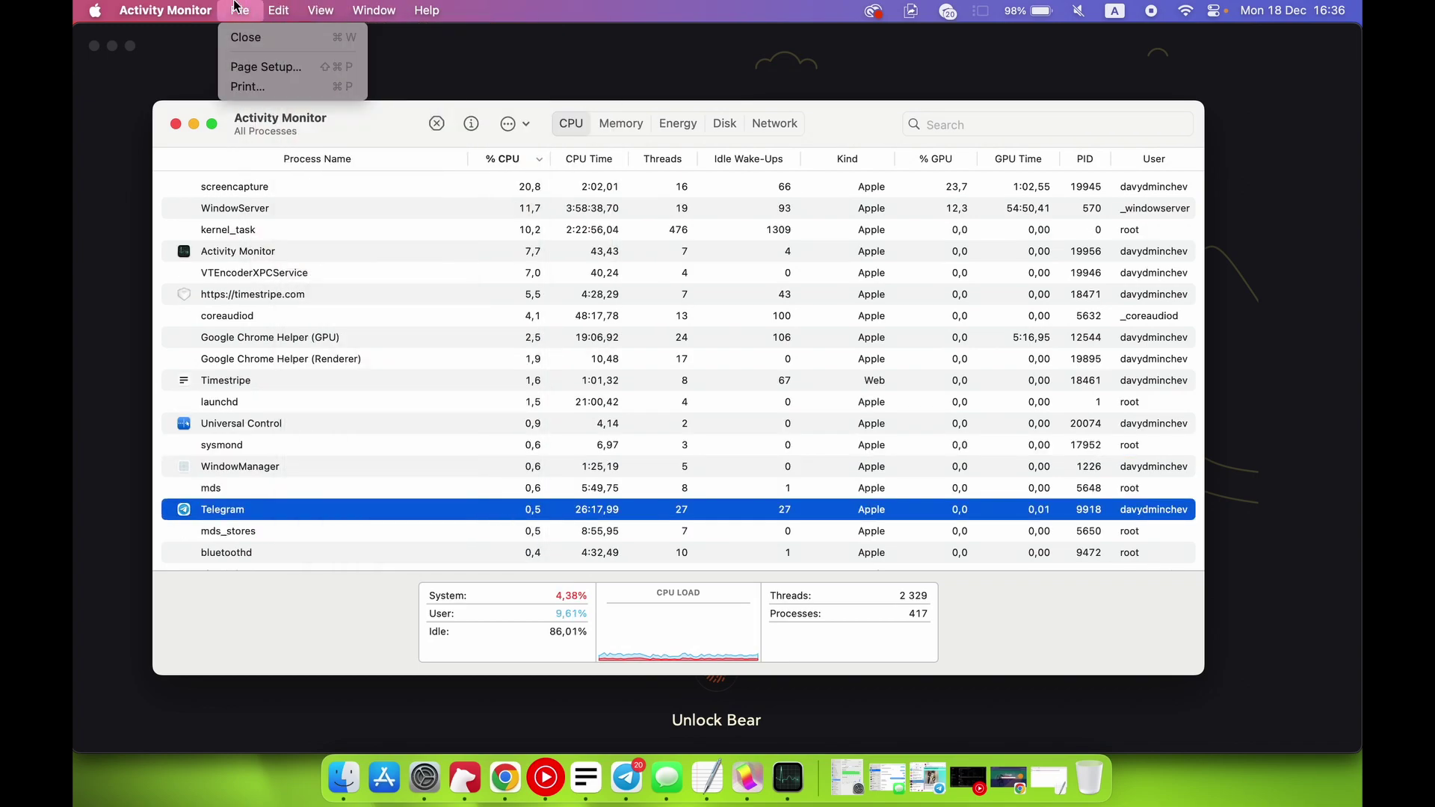
{"action": "left_click", "coordinate": [266, 66]}
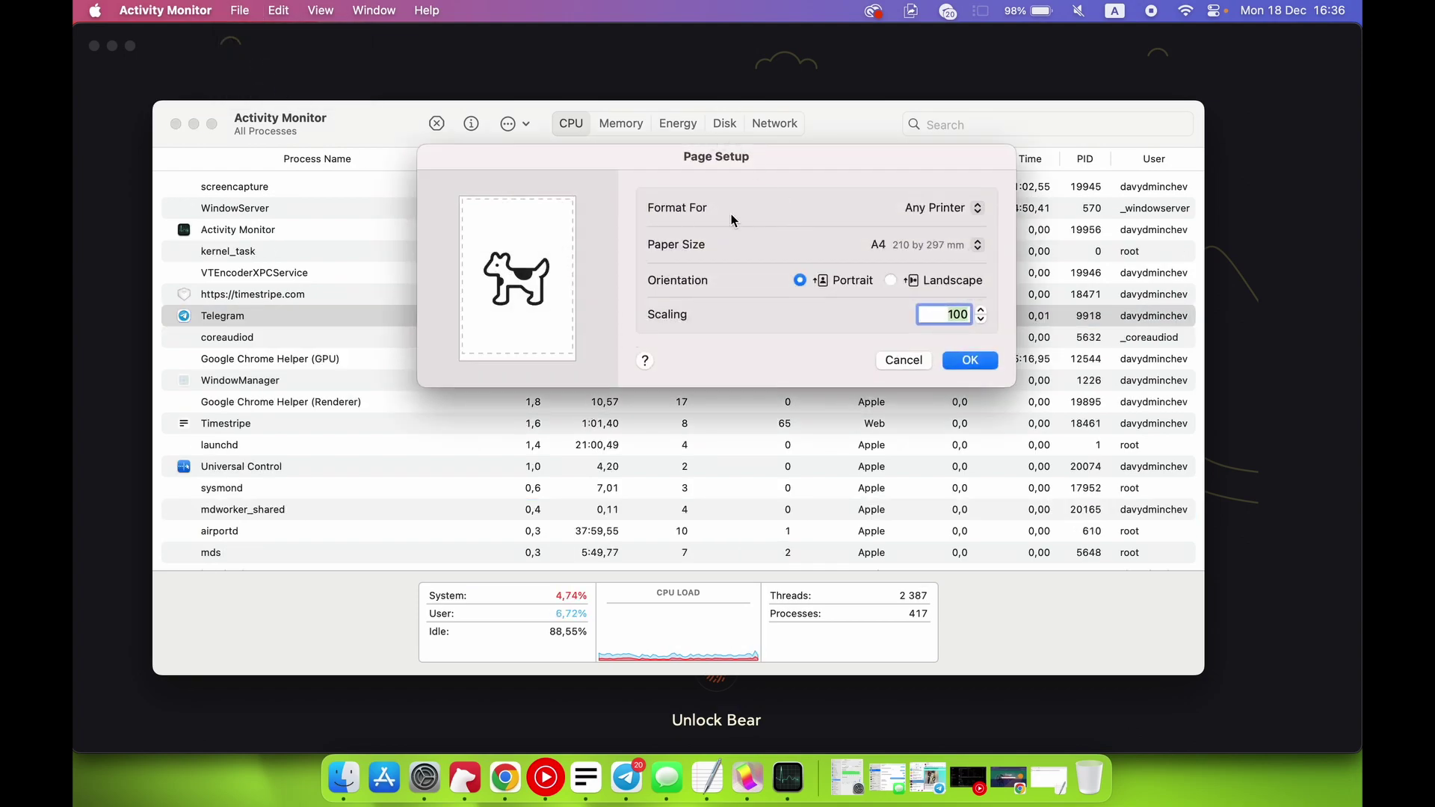
{"action": "left_click", "coordinate": [980, 310]}
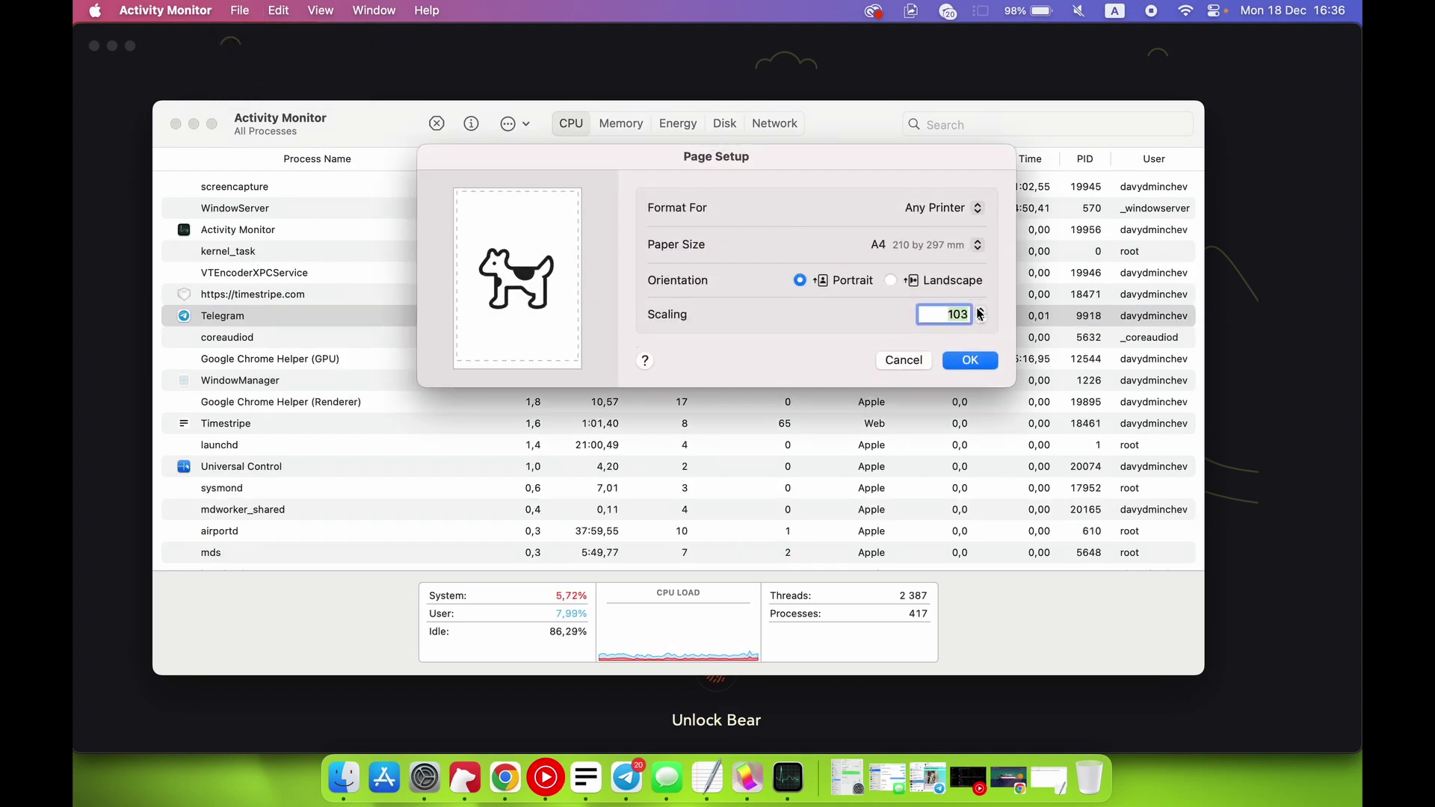
{"action": "left_click", "coordinate": [979, 310]}
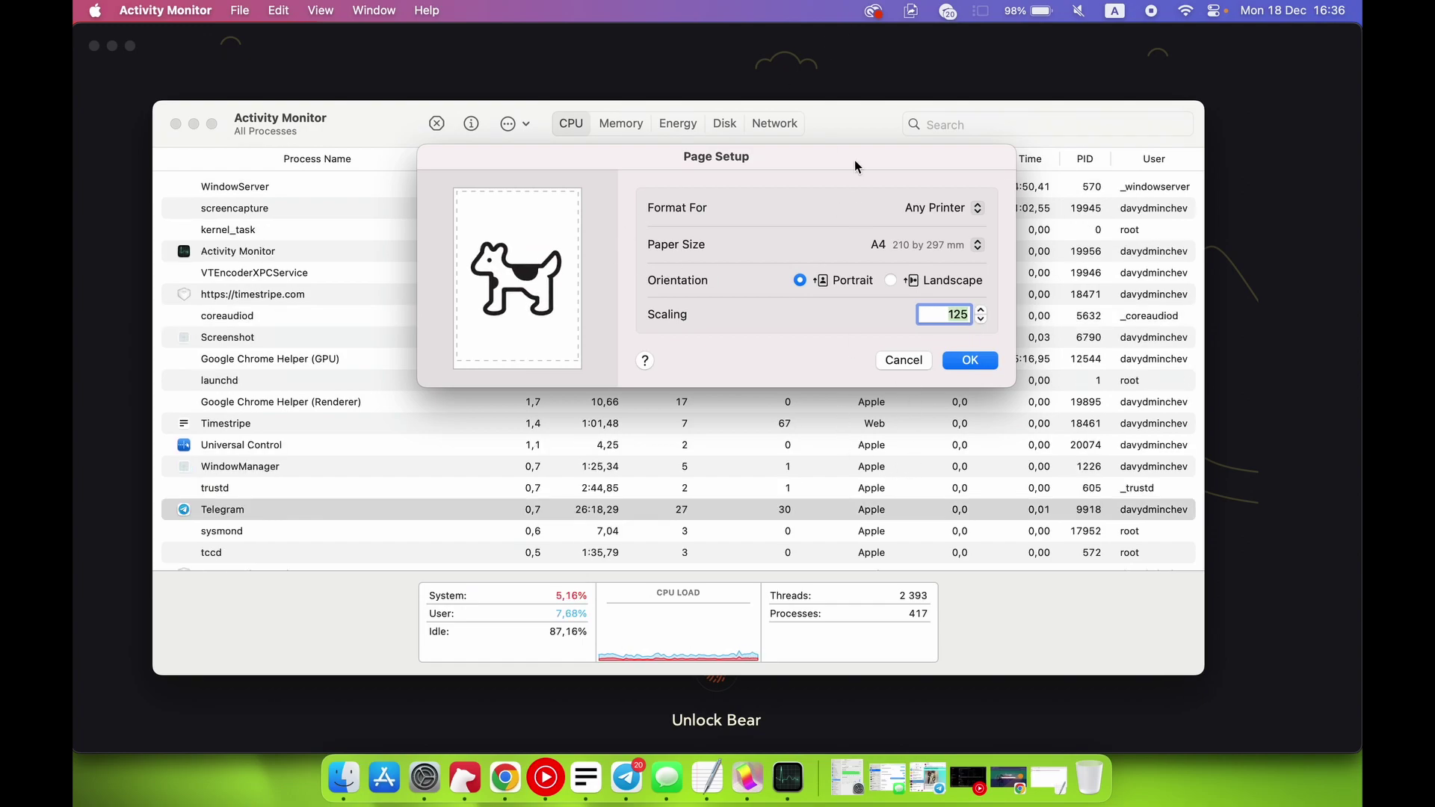
{"action": "left_click", "coordinate": [903, 361]}
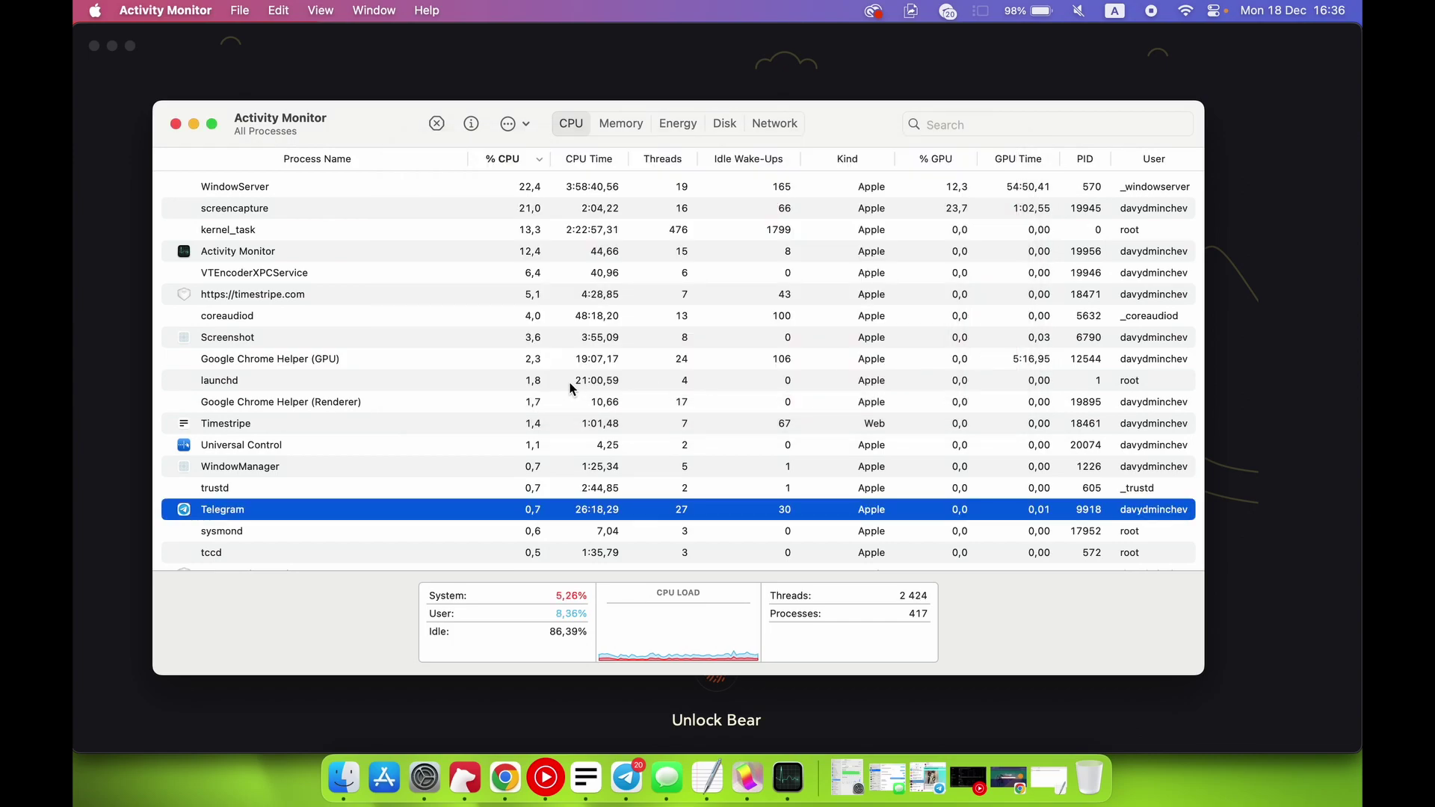